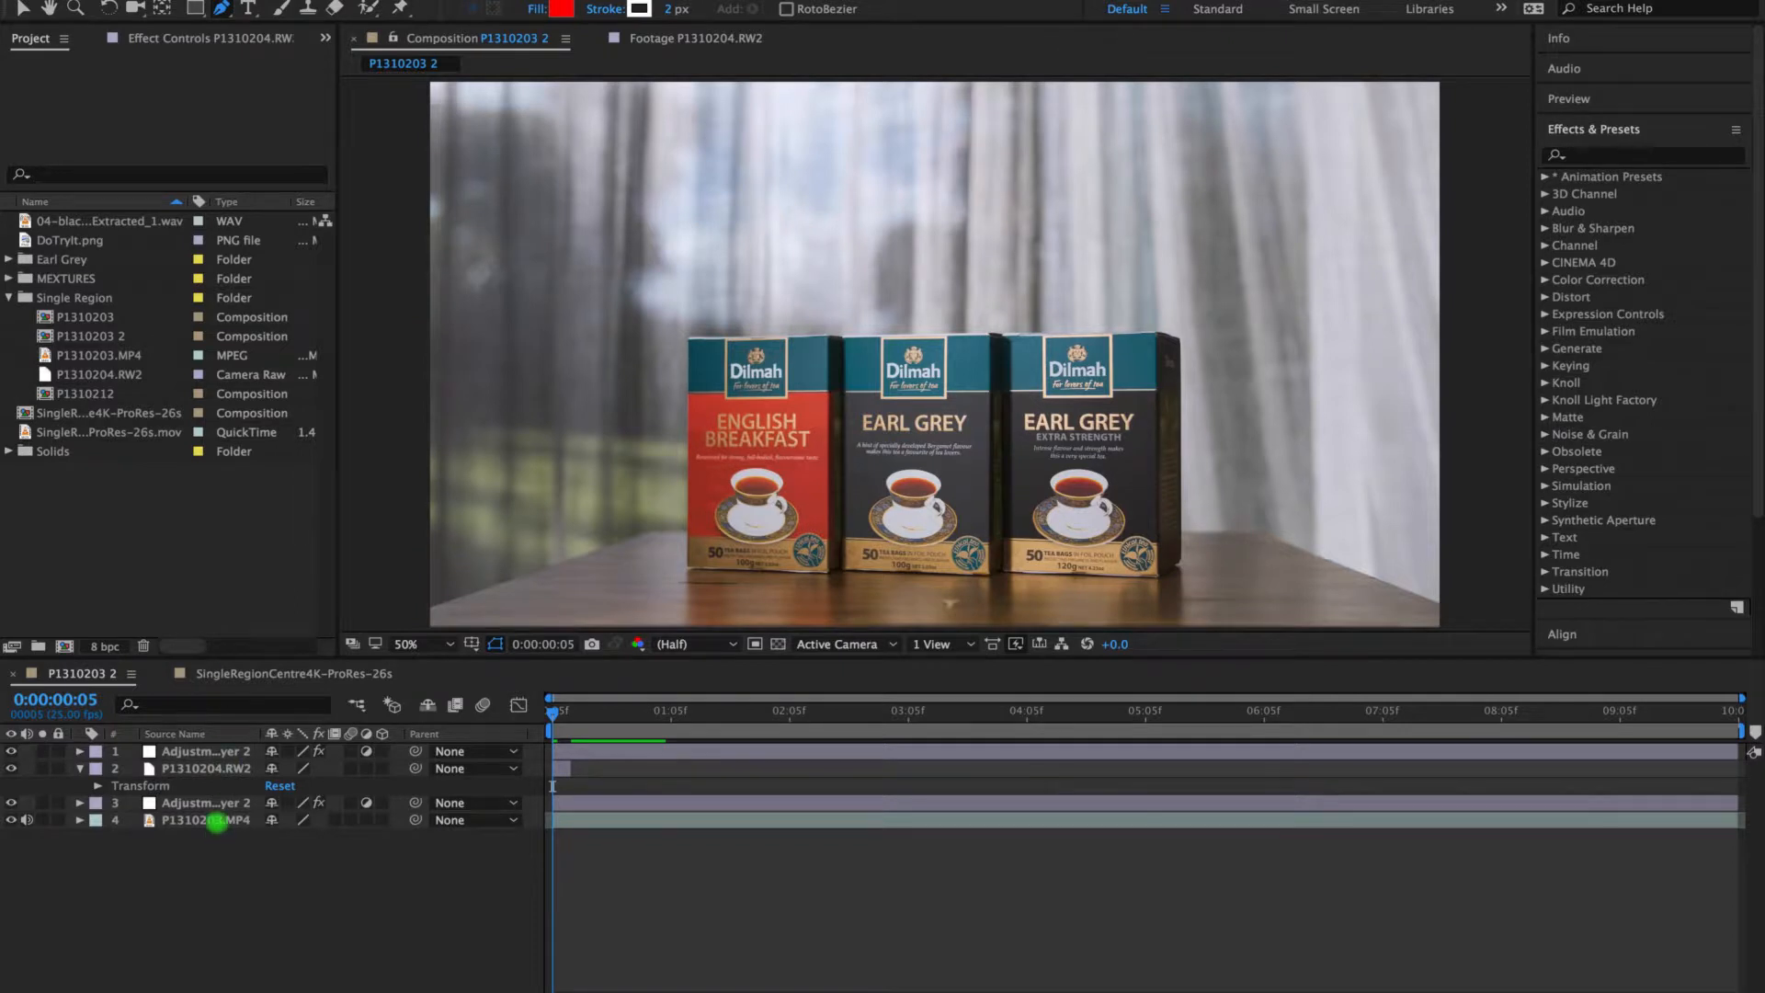
Select the P1310203.MP4 and P1310204.RW2 layers in turn and preview the composition's playback
left_click(216, 821)
left_click(217, 822)
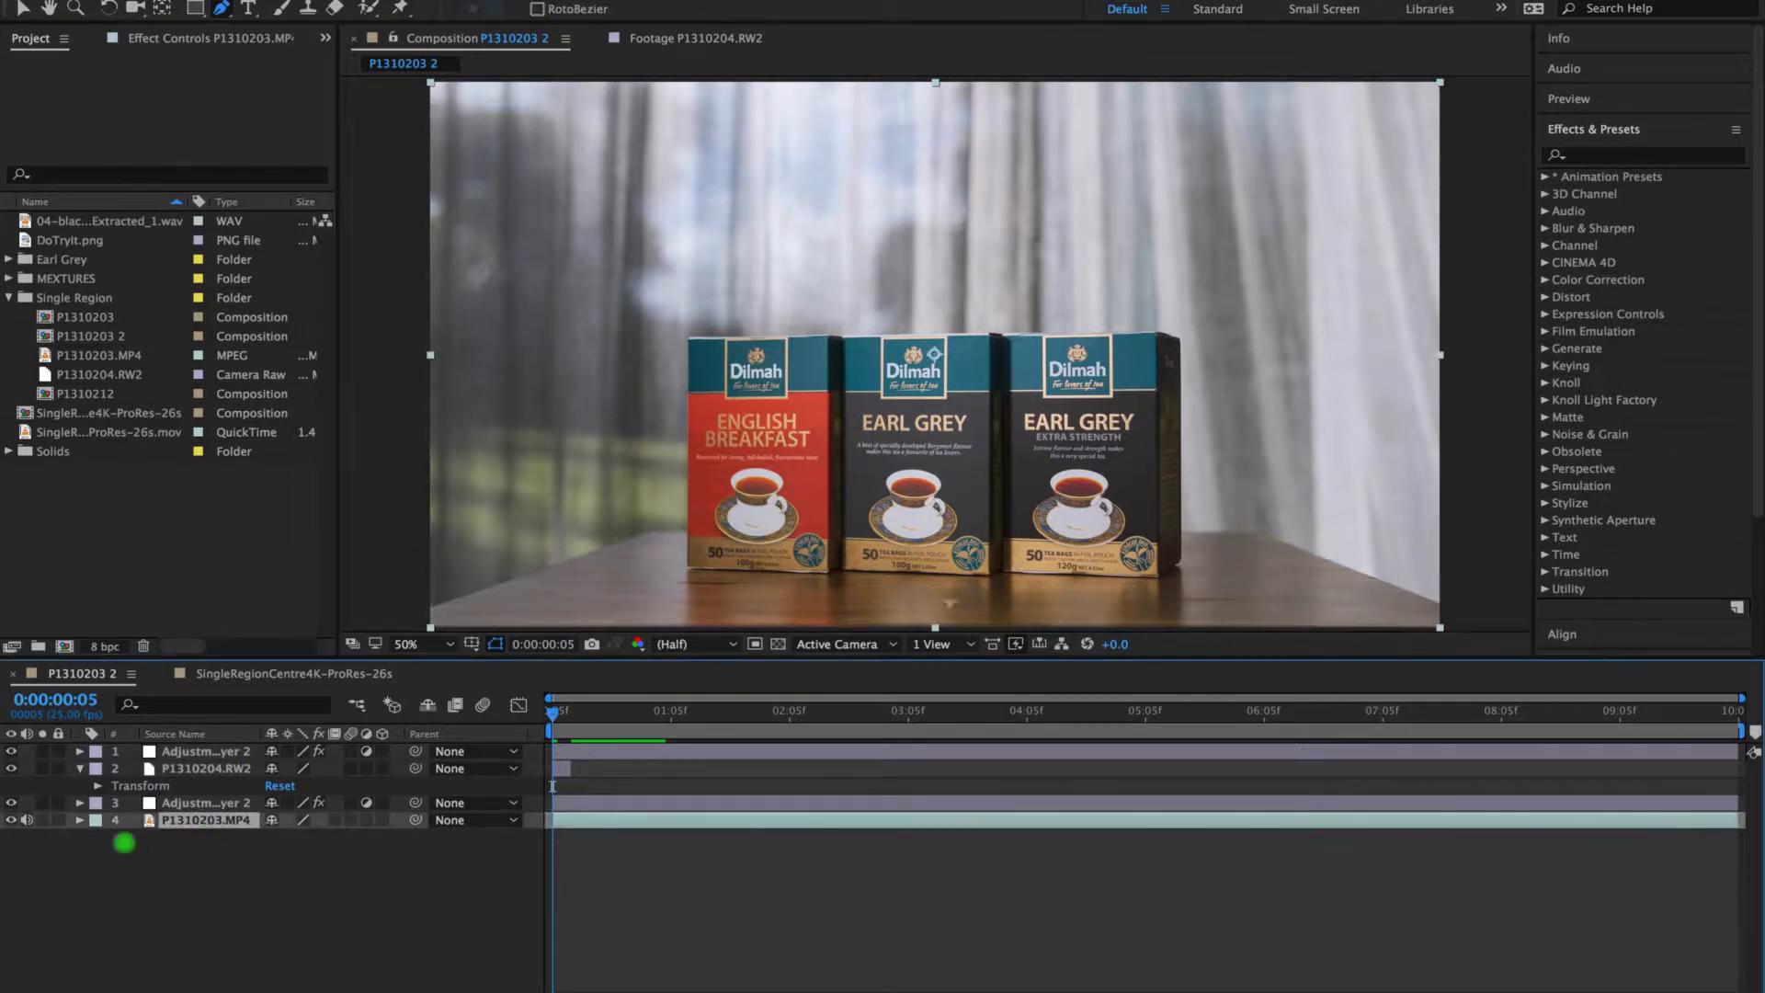
left_click(224, 769)
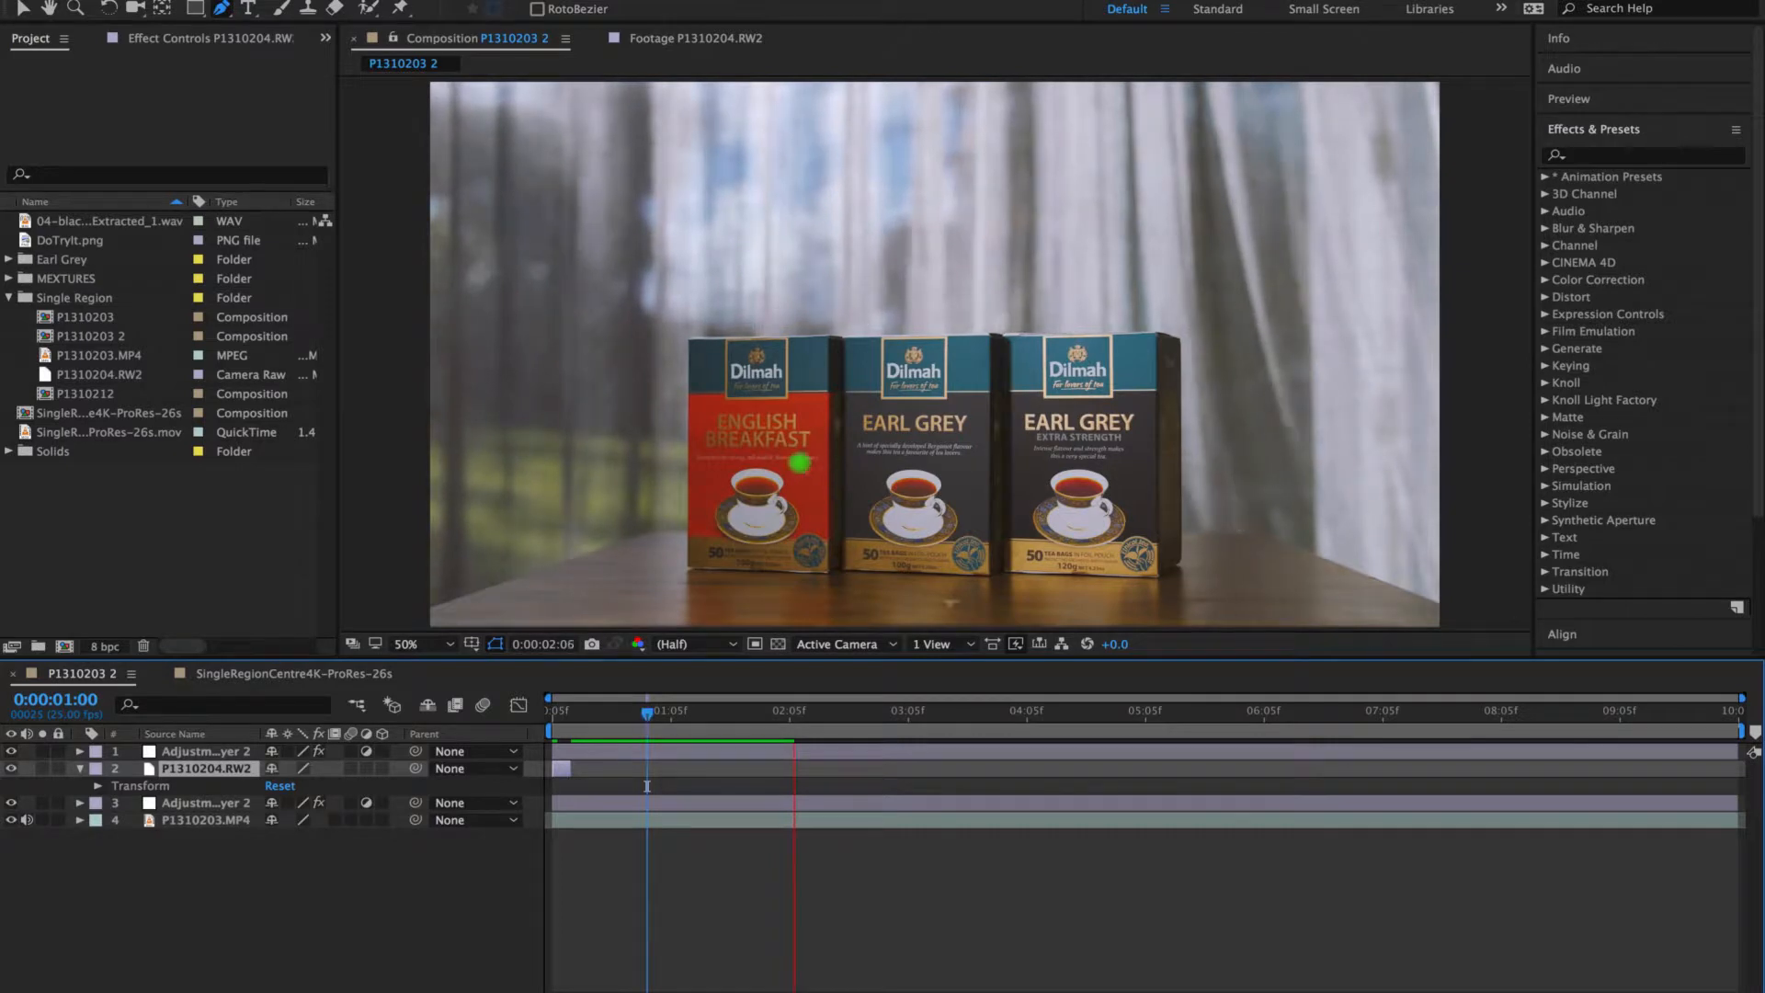
key("space")
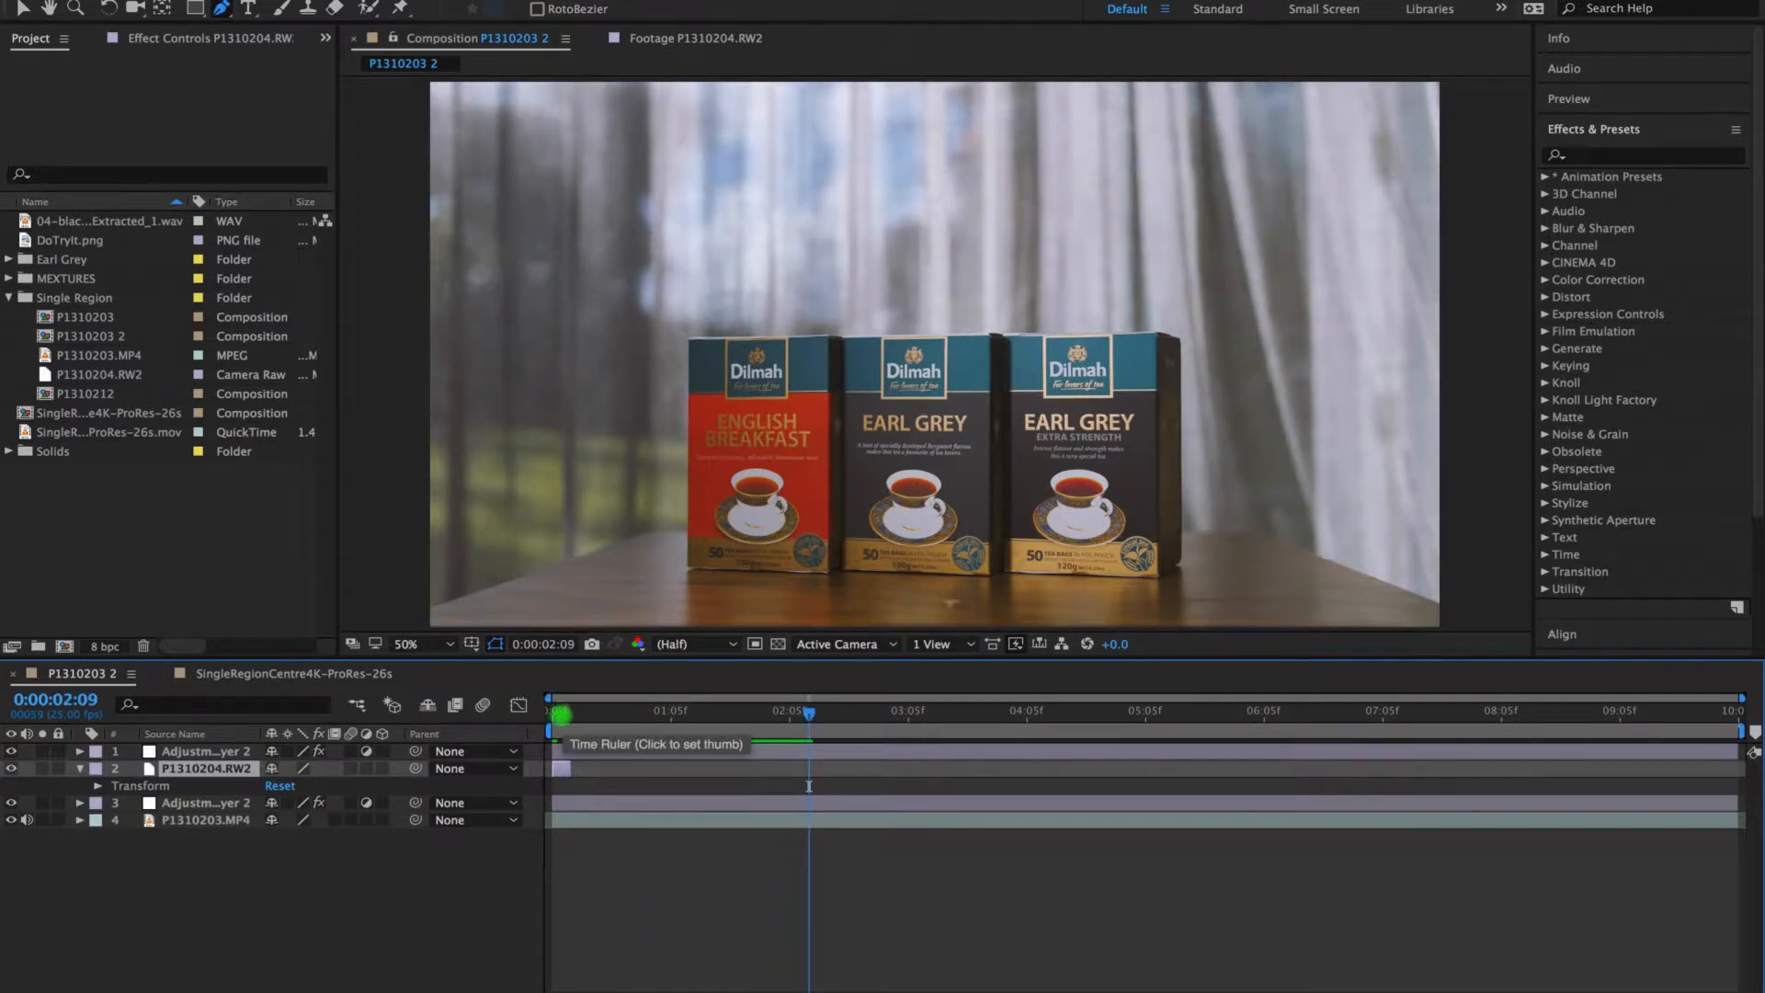
key("space")
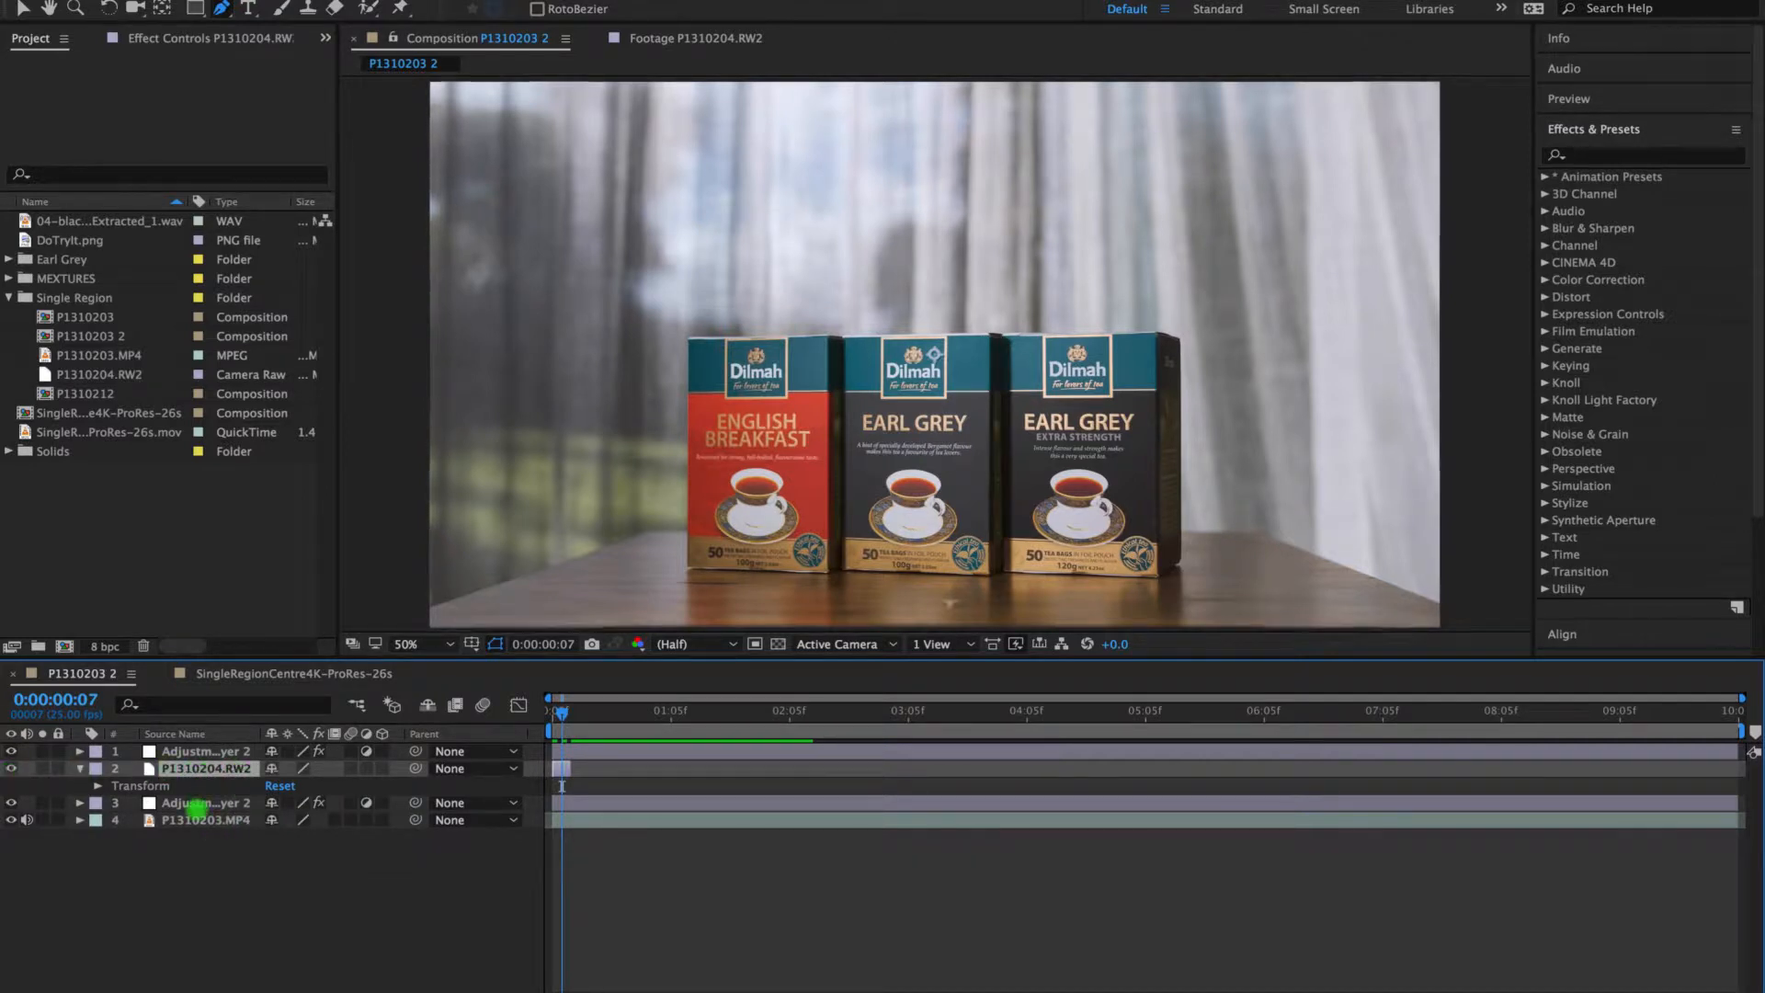
Select both adjustment layers in turn and toggle the lower one's visibility off and on to compare its effect
left_click(199, 805)
left_click(216, 751)
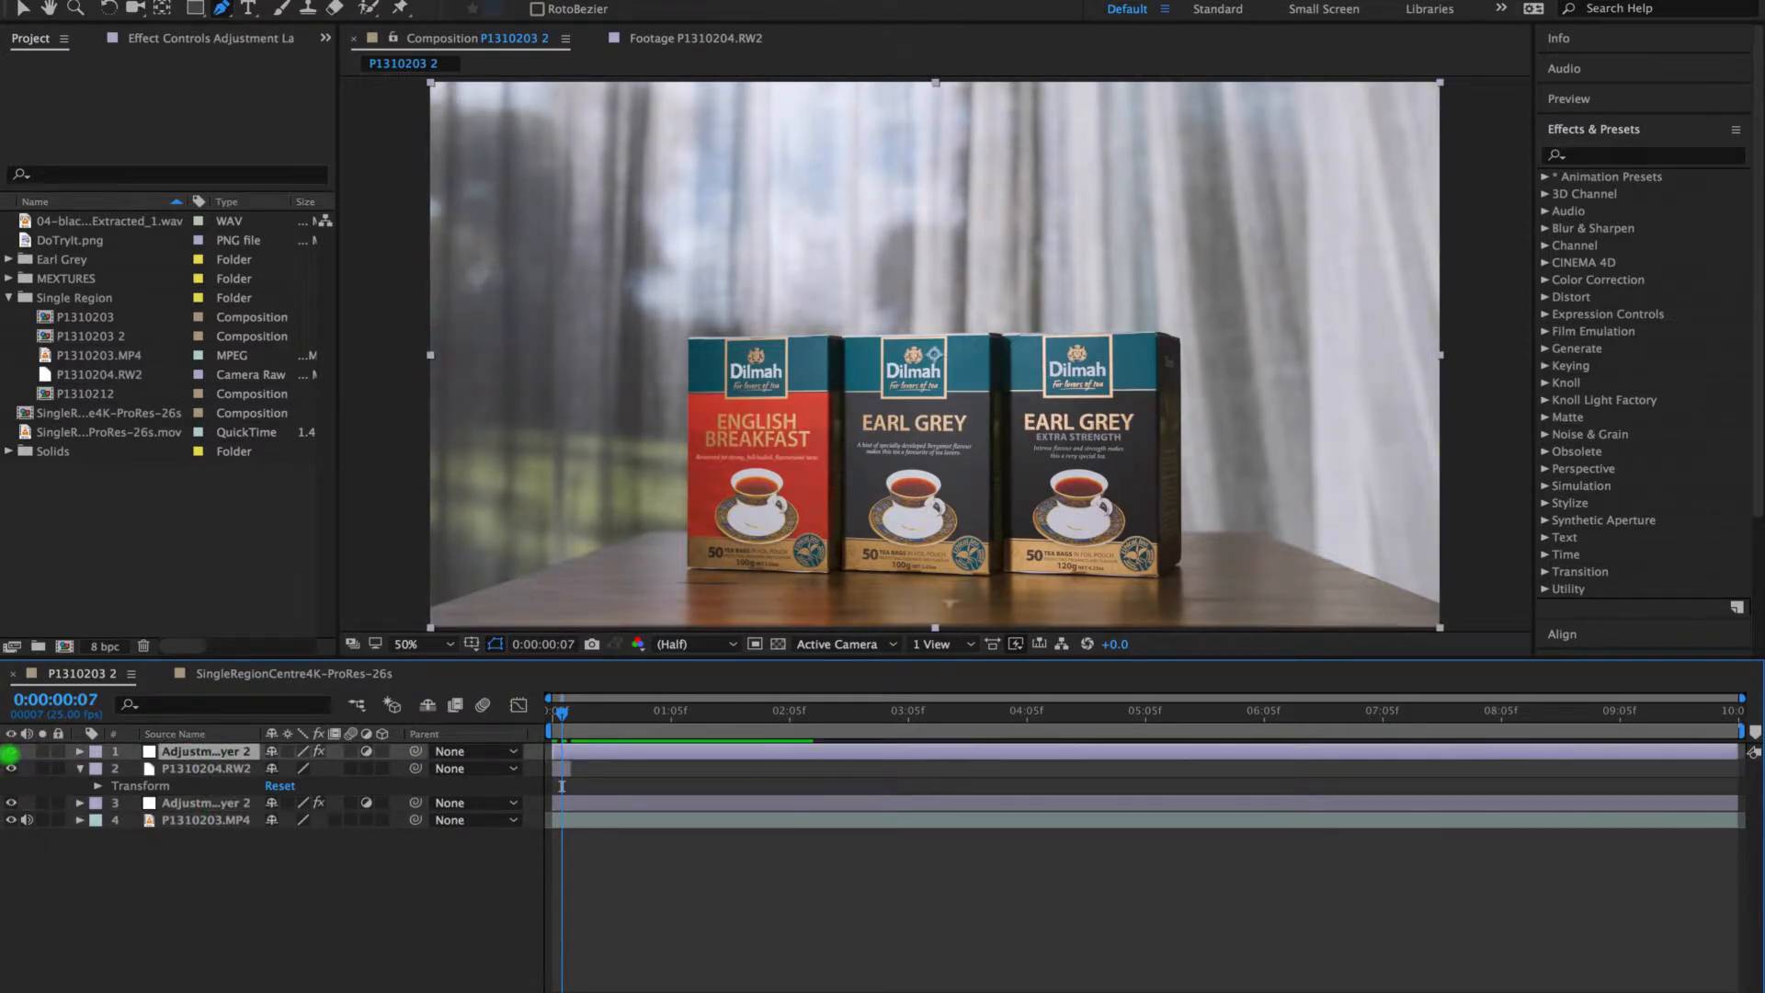
left_click(12, 804)
left_click(12, 803)
Select the P1310204.RW2 layer, check its clip's out point in the timeline, and return the current time to 0:00:00:05
left_click(223, 770)
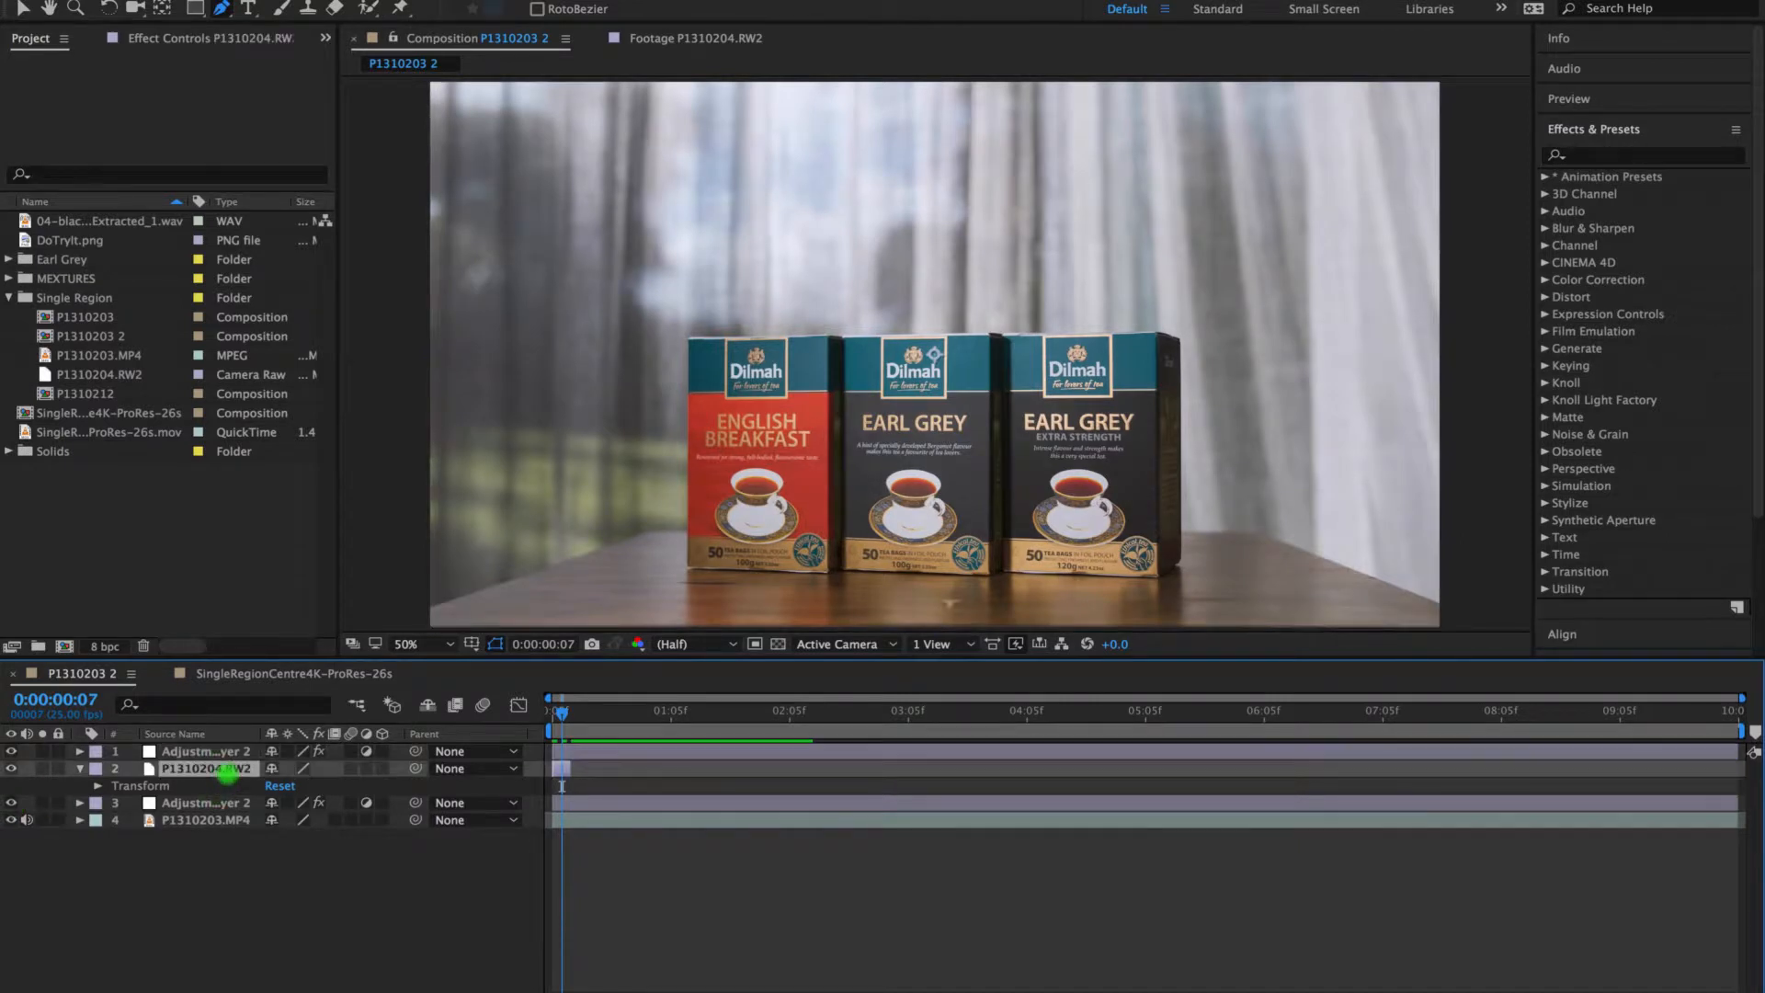
mouse_move(575, 772)
left_mouse_down()
mouse_move(948, 764)
mouse_move(572, 768)
left_mouse_up()
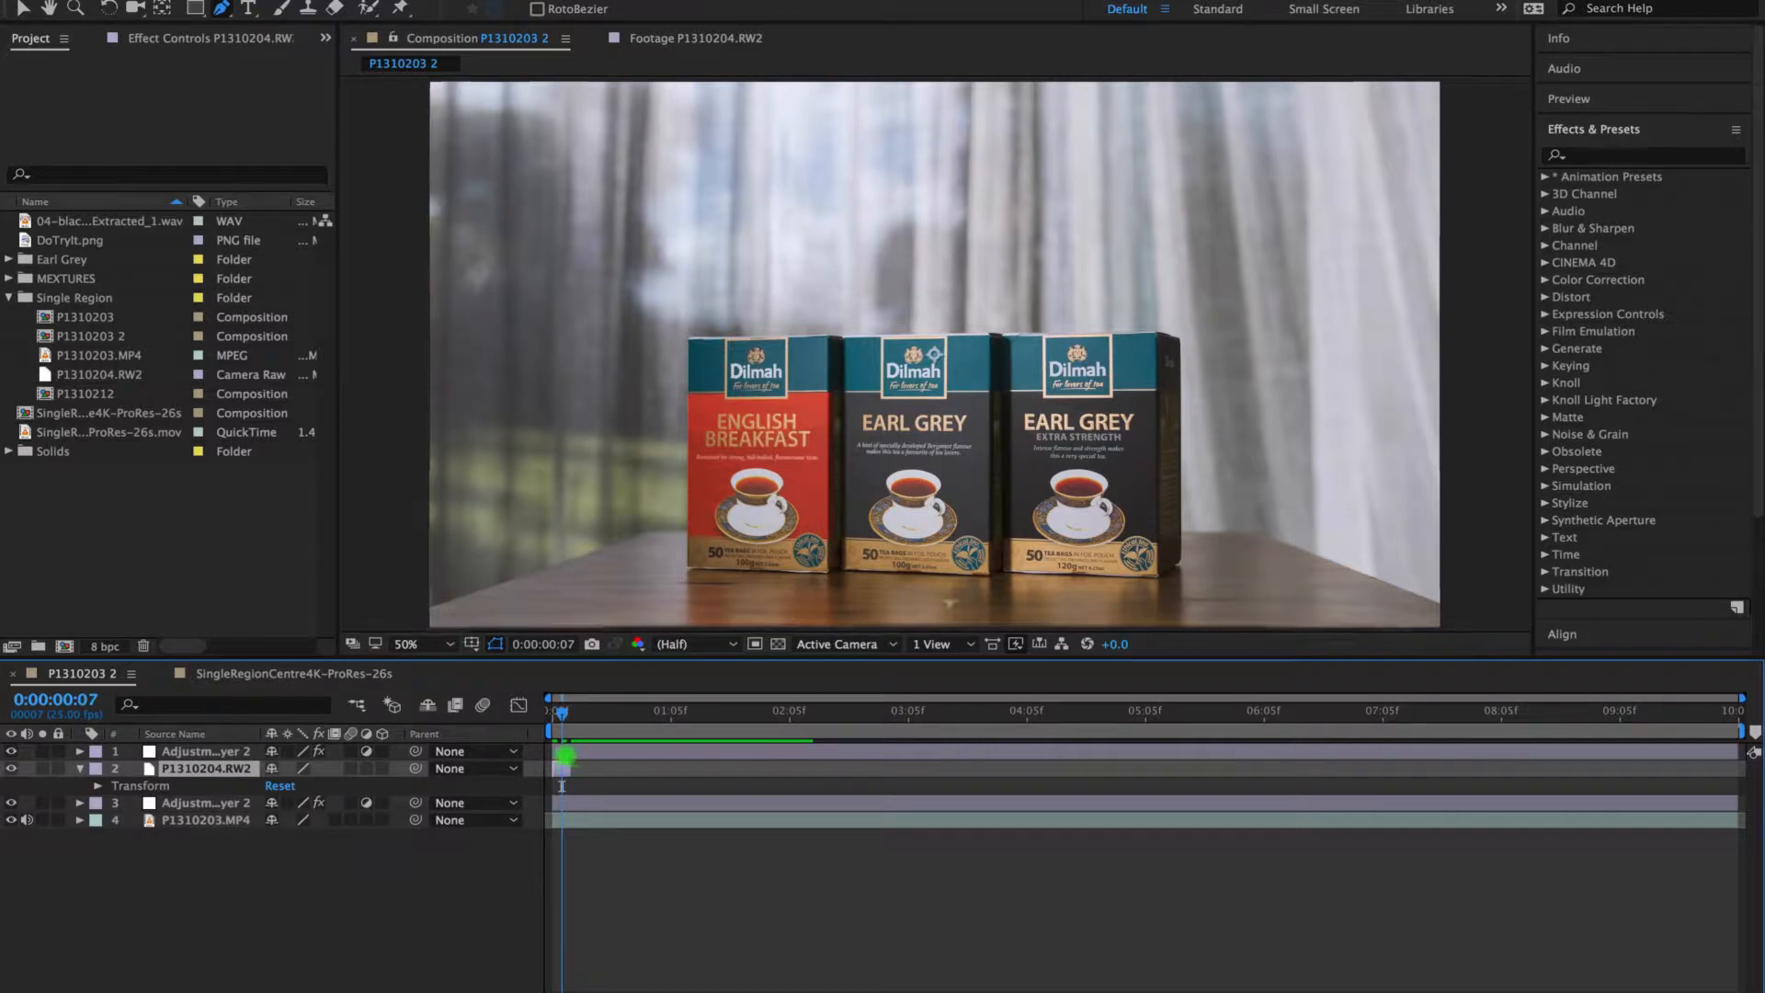
mouse_move(561, 714)
left_mouse_down()
mouse_move(614, 719)
mouse_move(552, 715)
left_mouse_up()
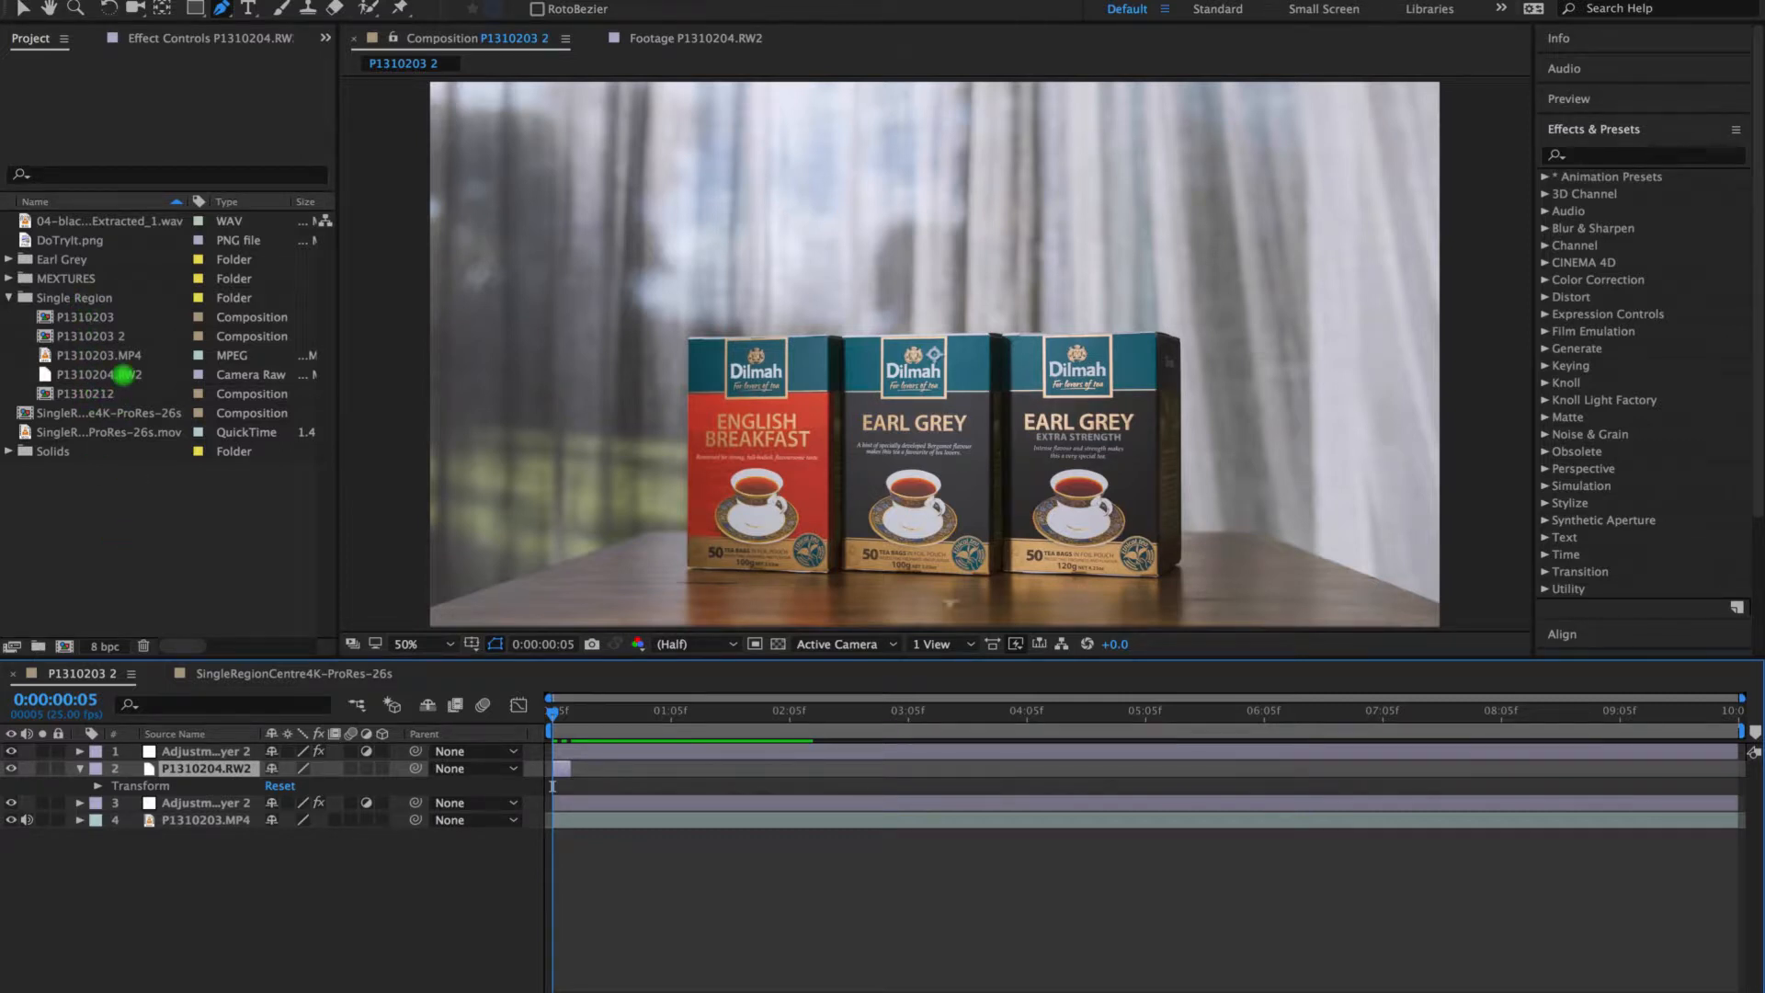
Create a new composition from the P1310203.MP4 footage
left_click(111, 361)
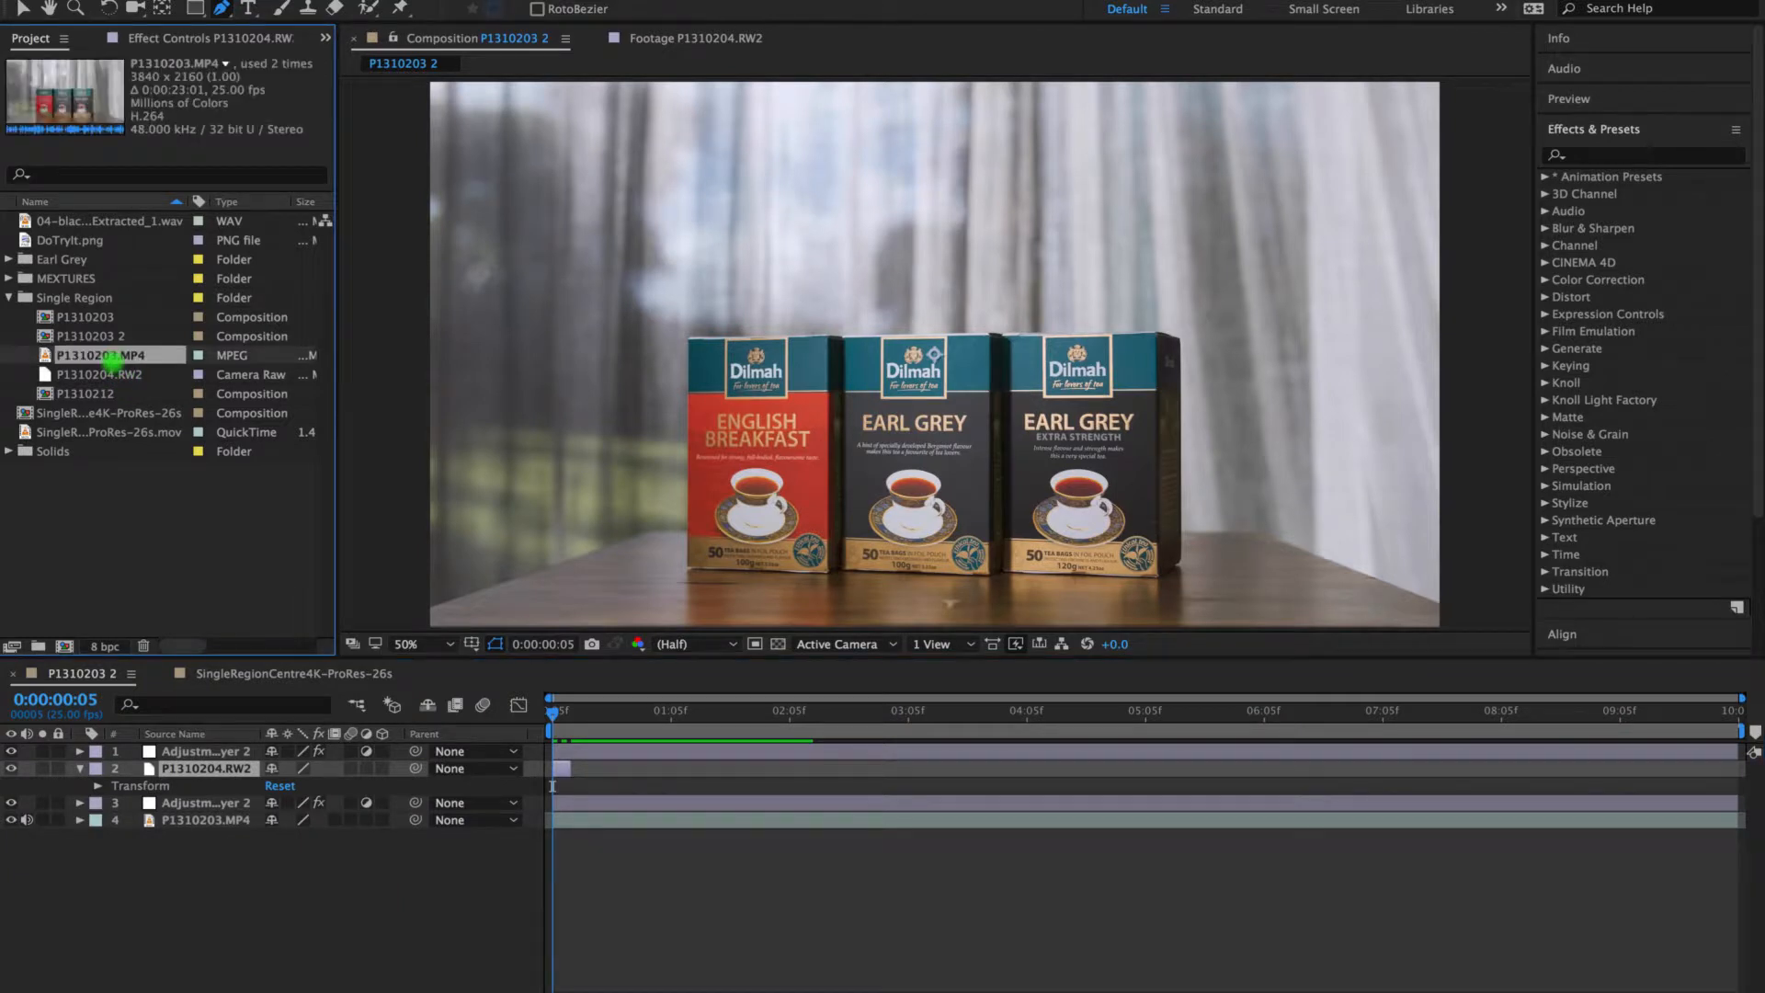
right_click(111, 363)
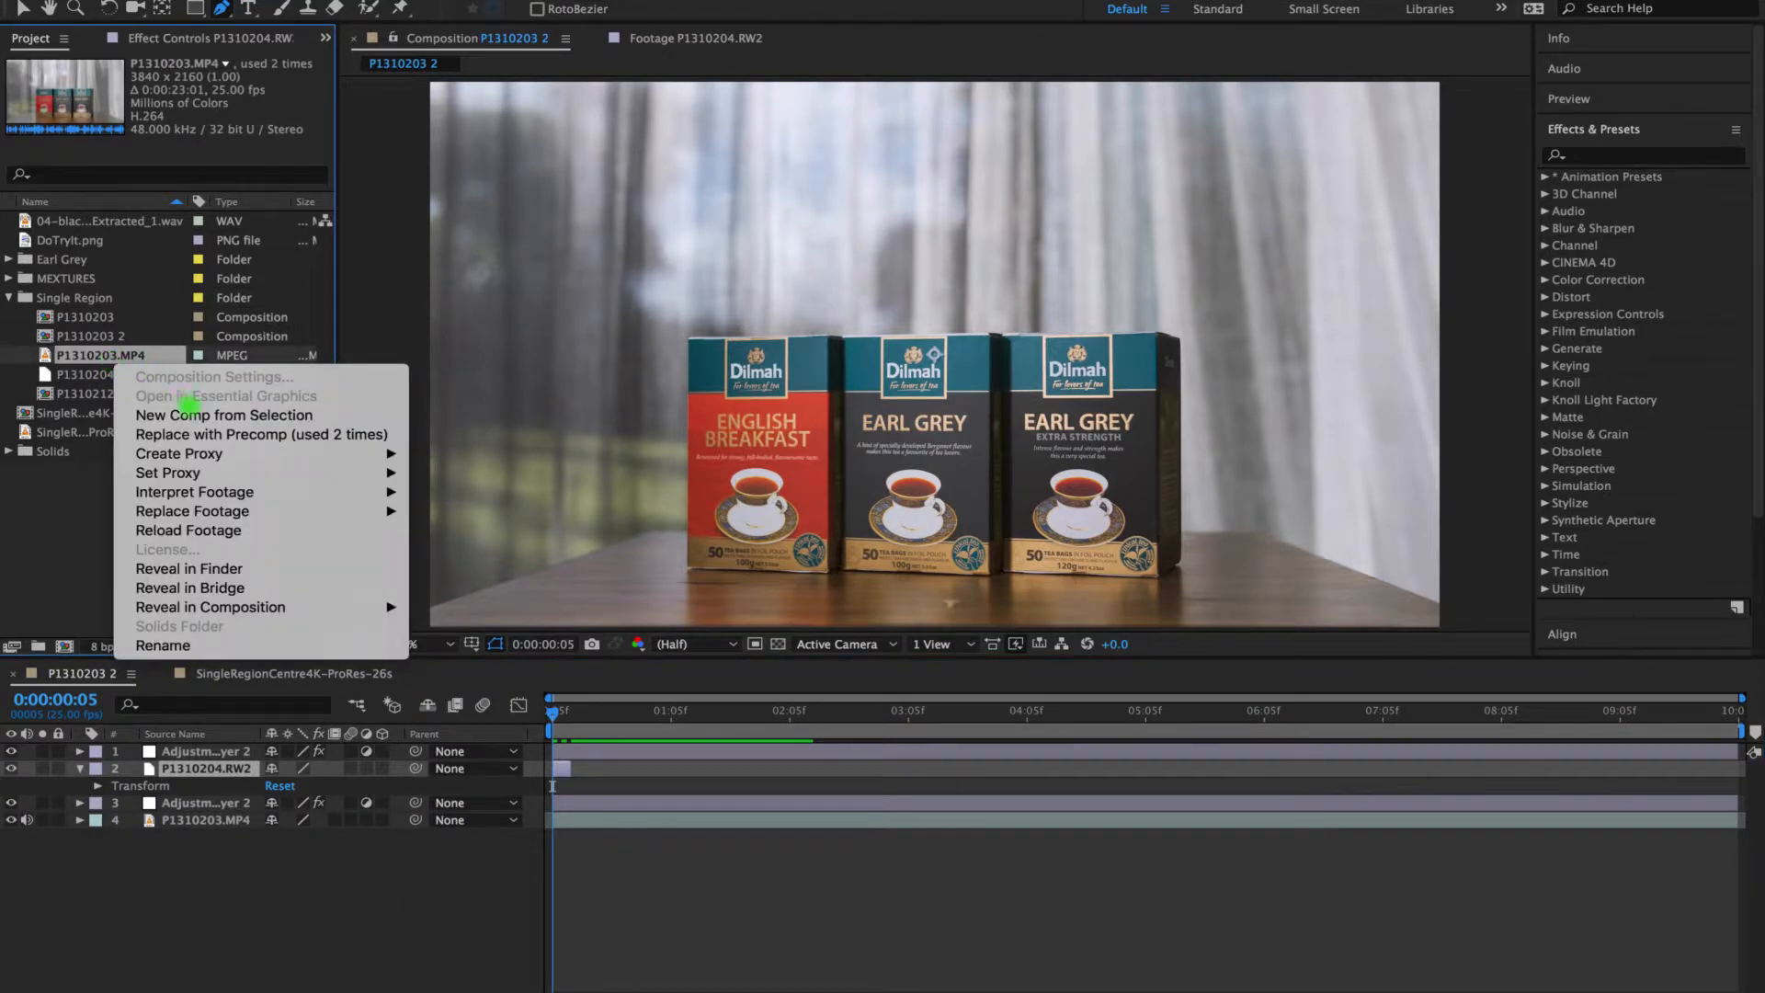
left_click(191, 414)
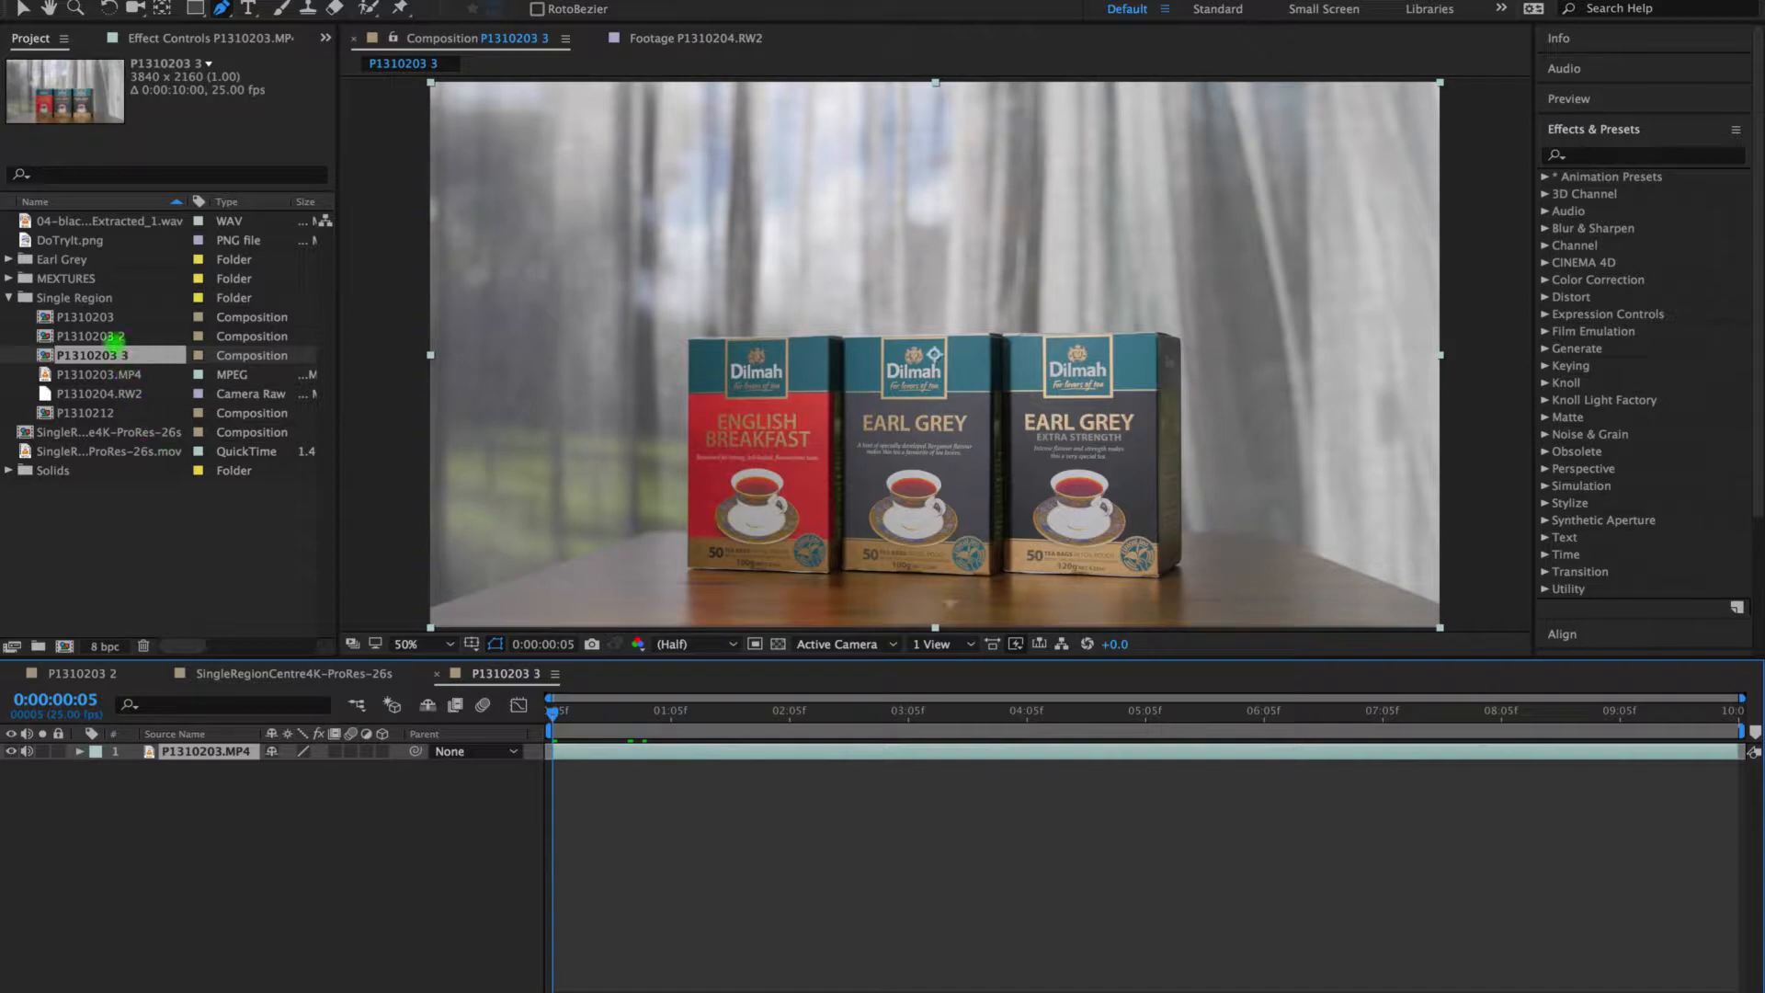
View the P1310204.RW2 raw photo in the footage viewer and close it again
left_click(112, 393)
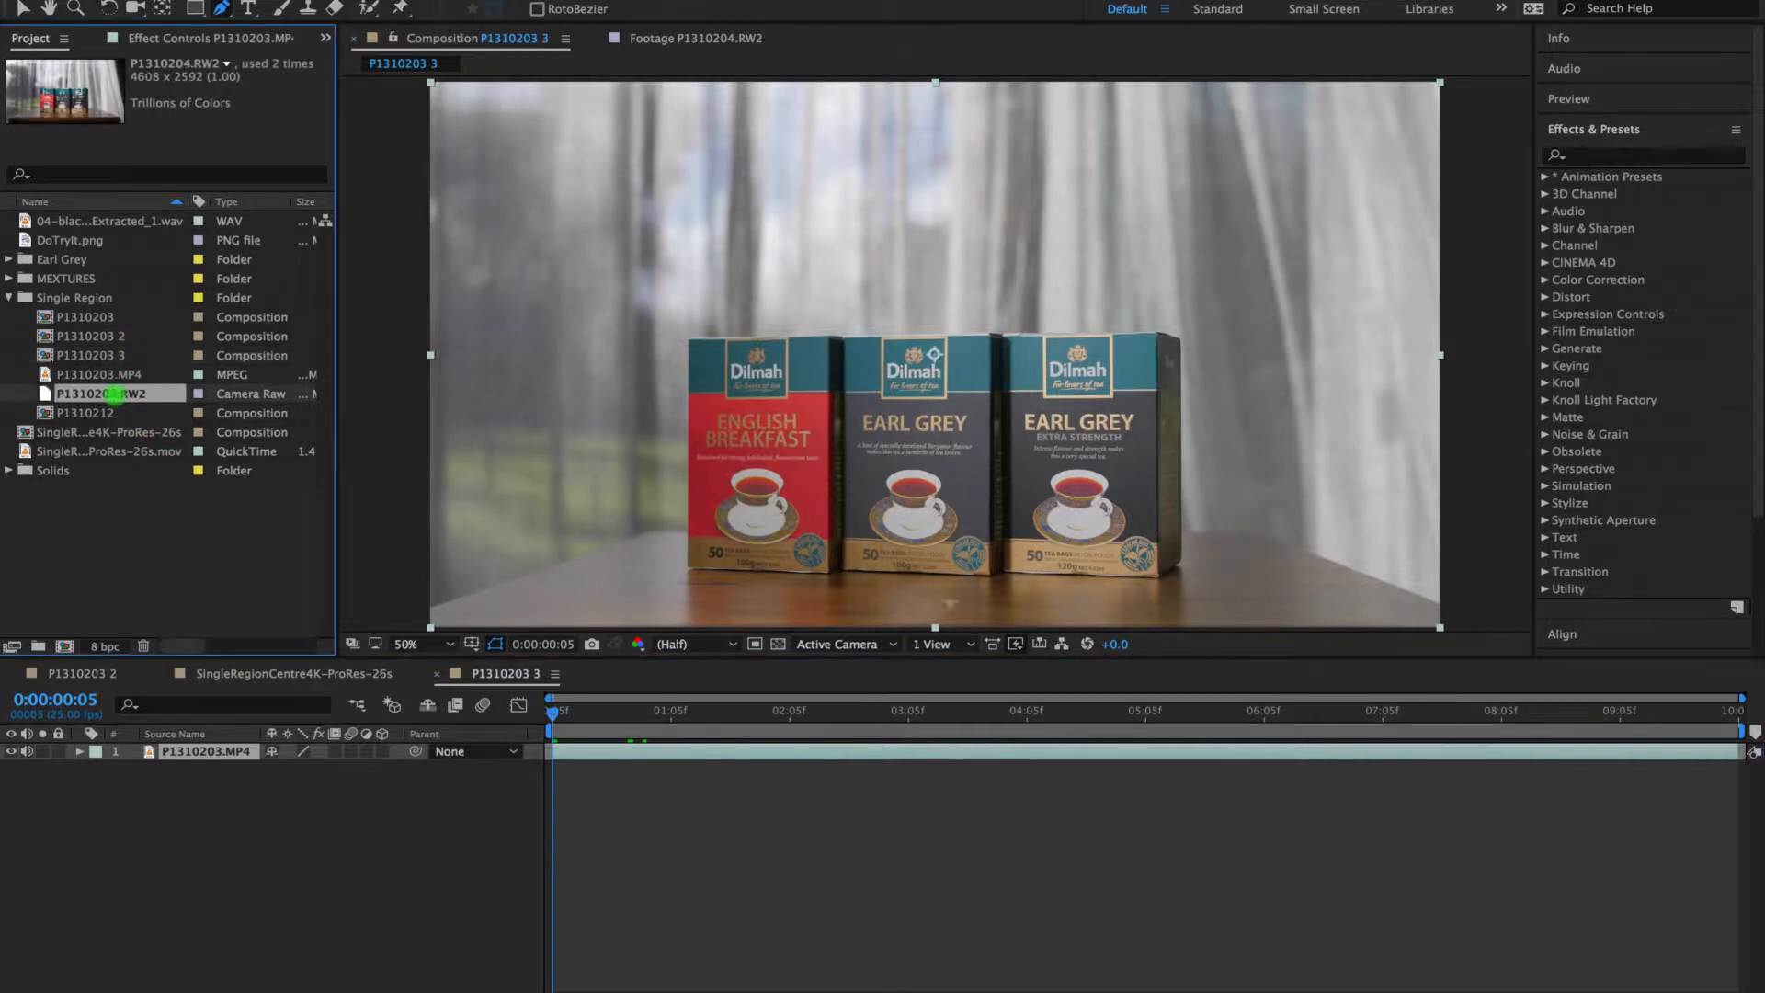
double_click(112, 393)
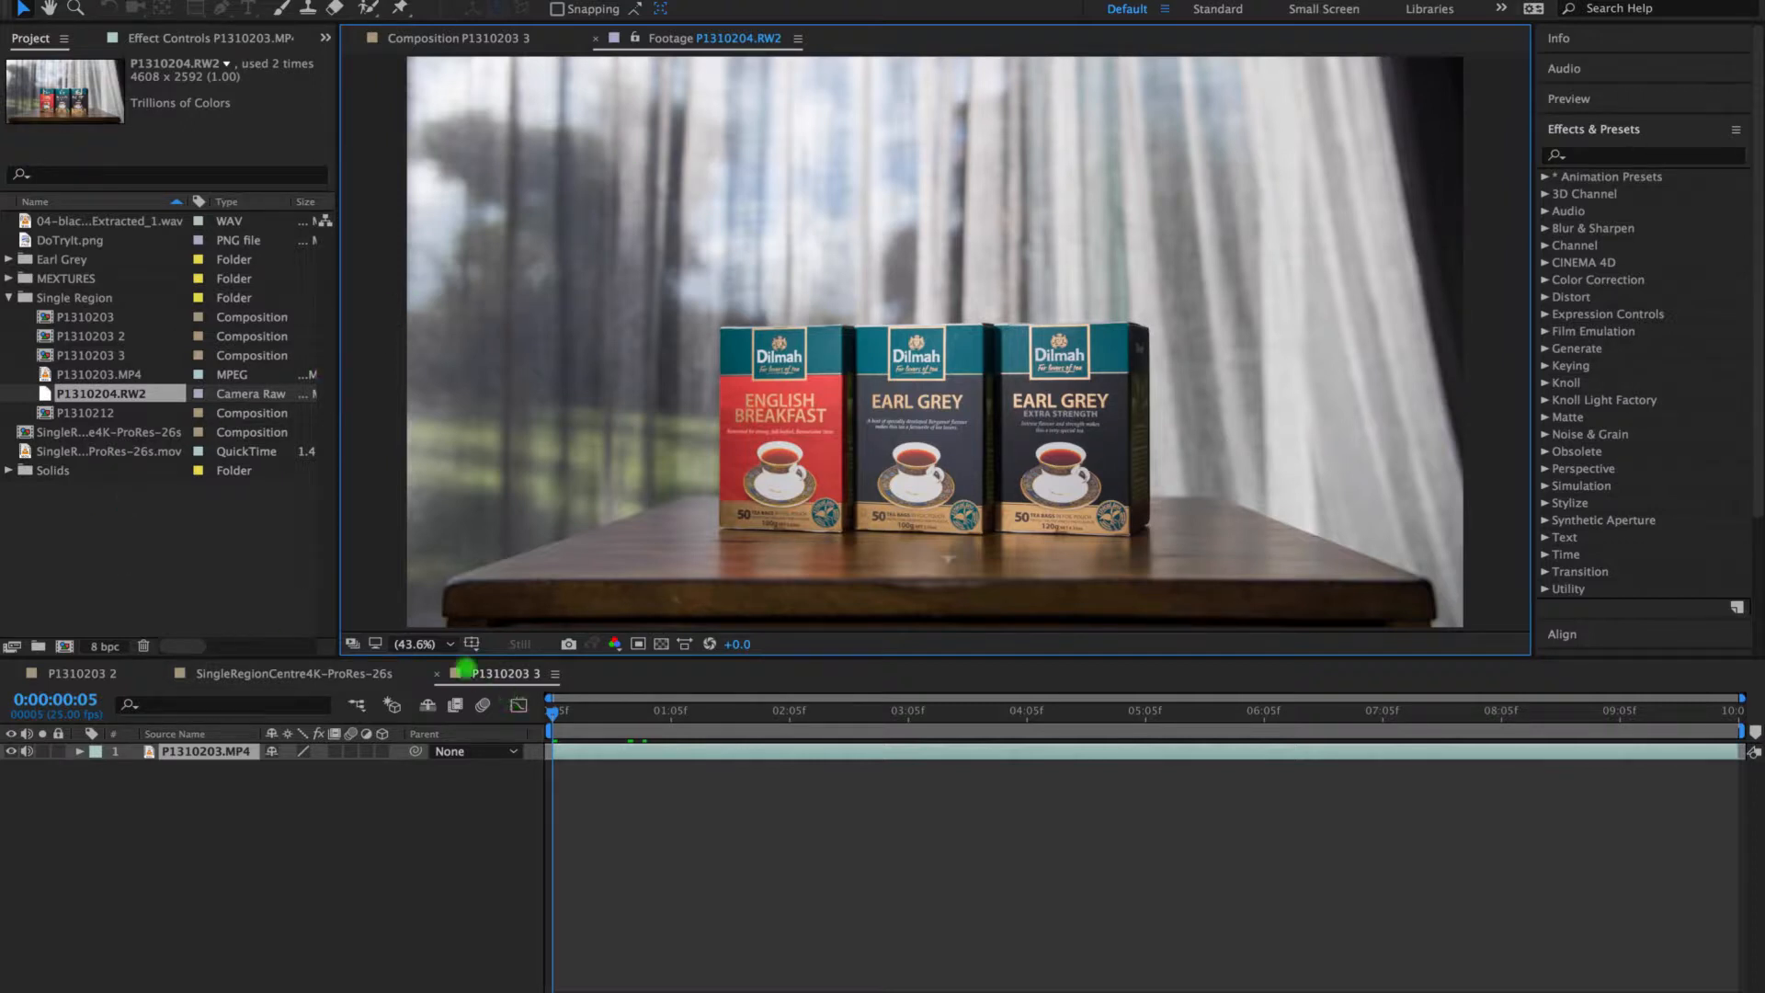
left_click(595, 38)
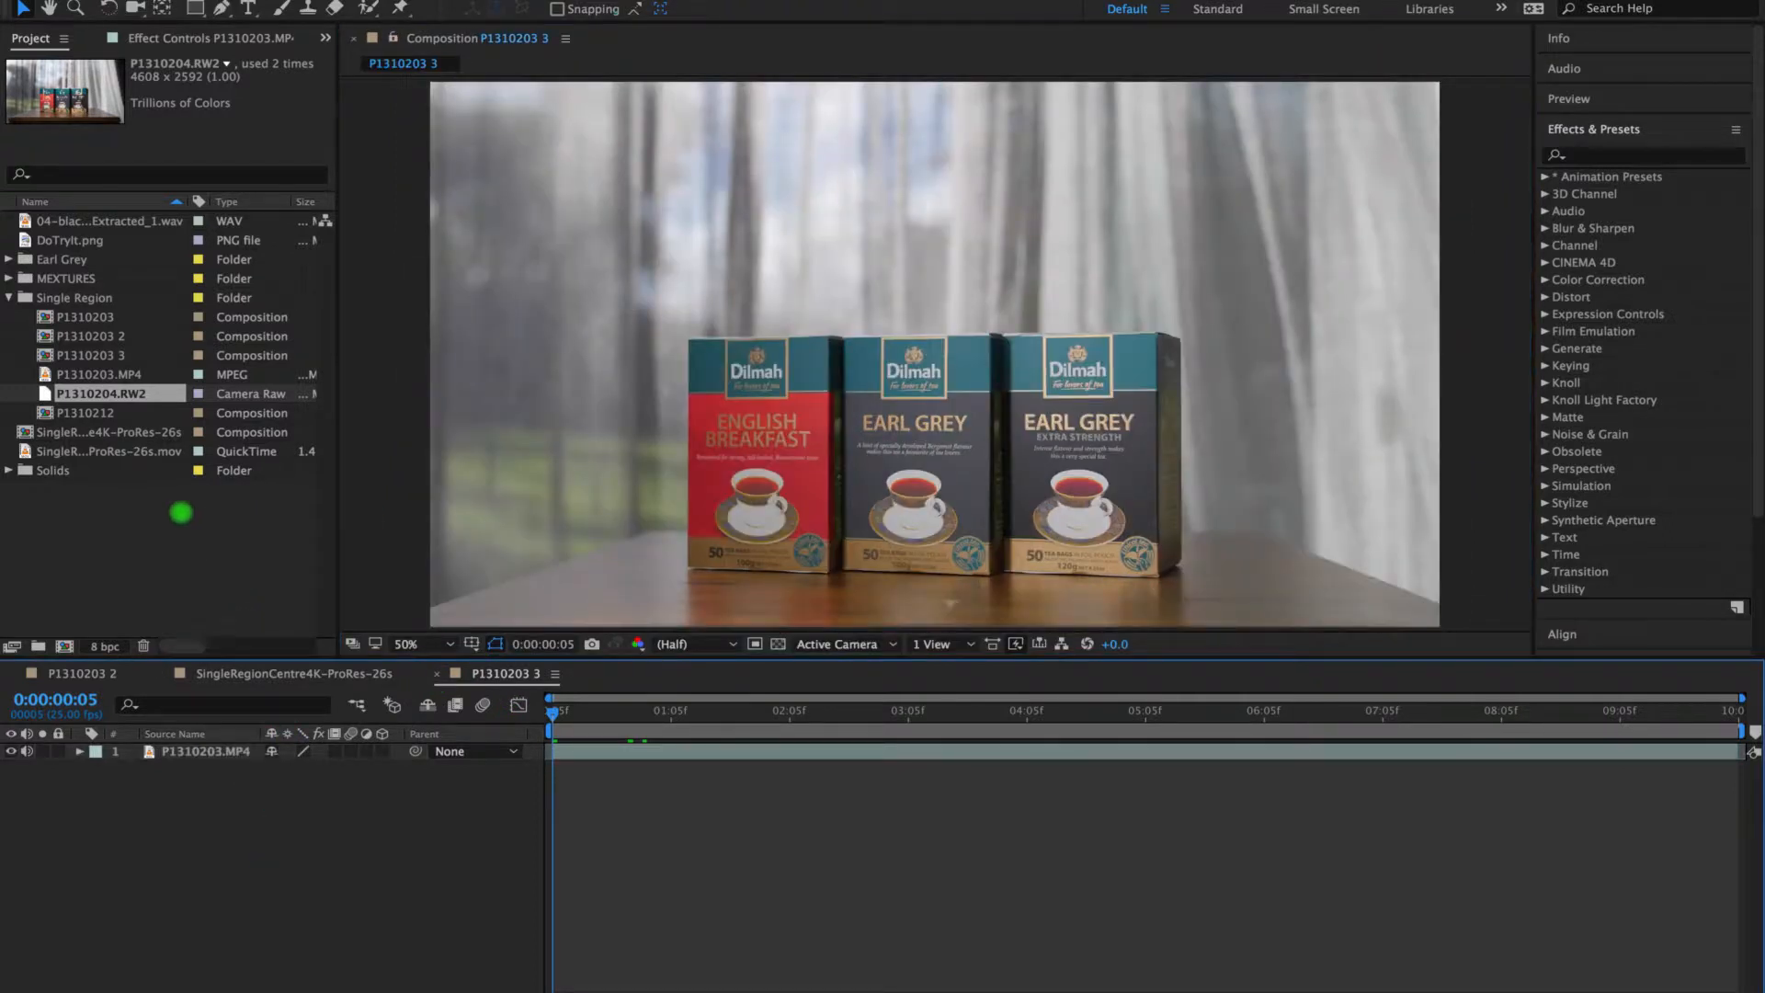
Add P1310204.RW2 as a layer above P1310203.MP4 and compare its bounds with the frame at 25% magnification
left_click(124, 394)
left_click_drag(189, 700, 196, 751)
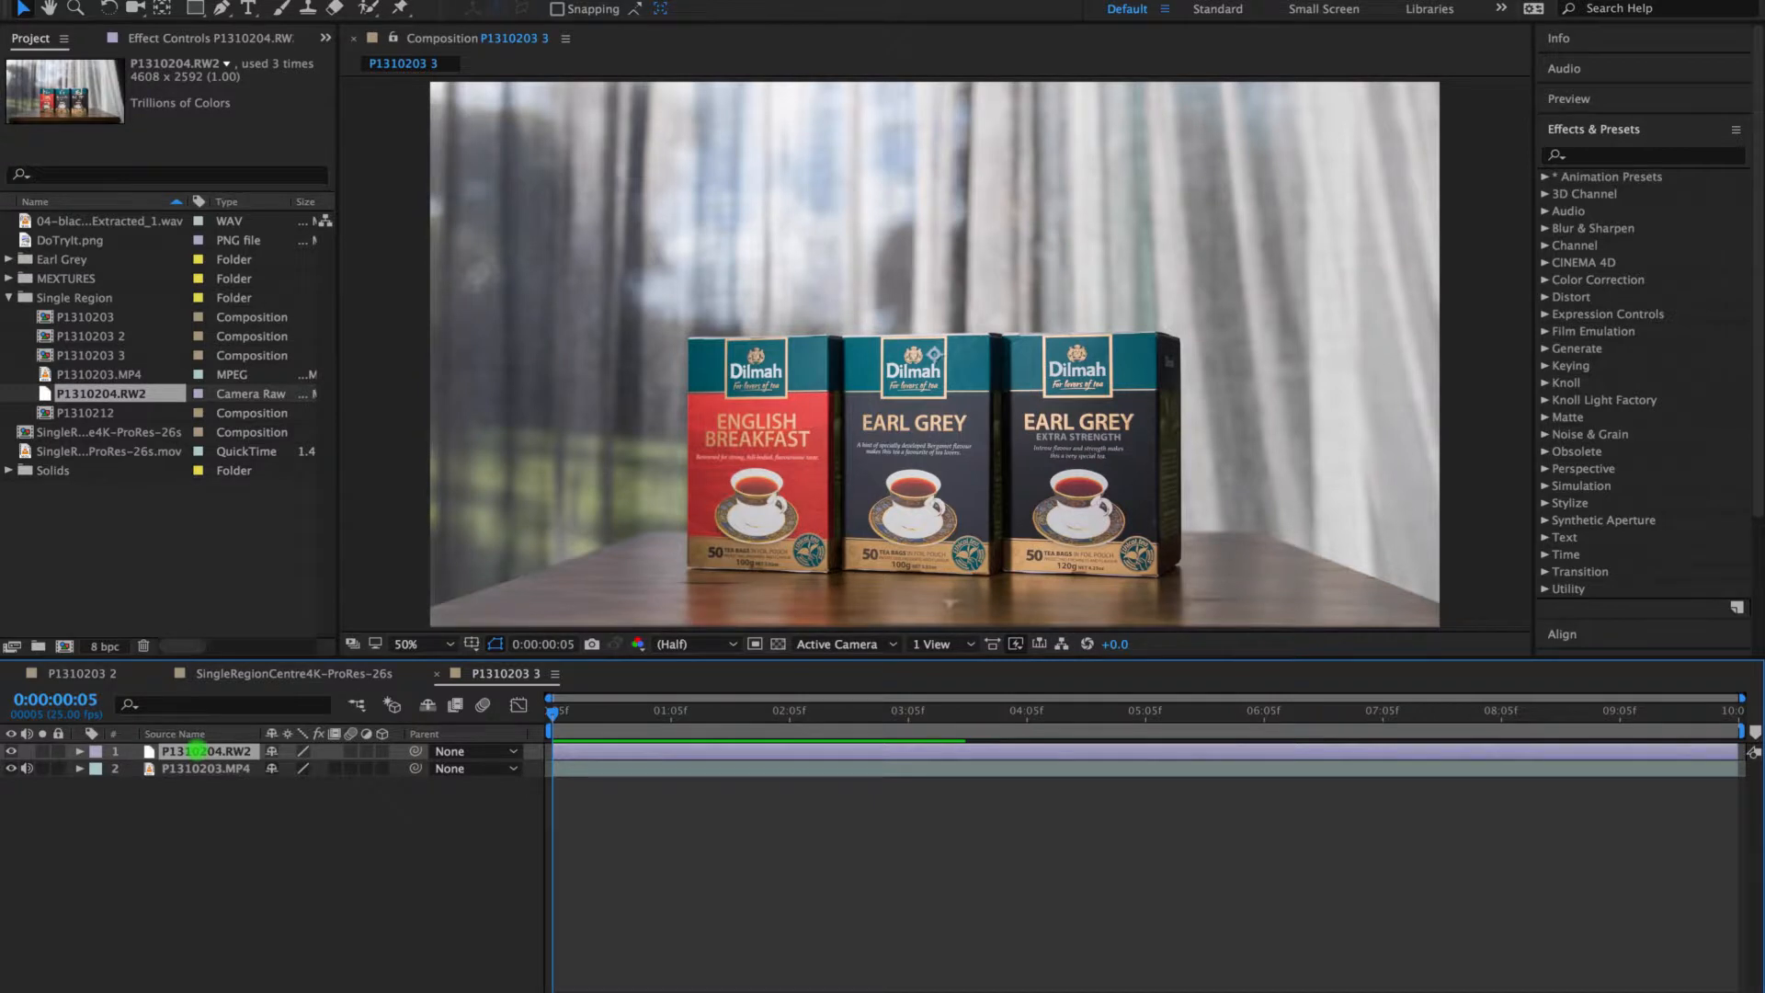
key("z")
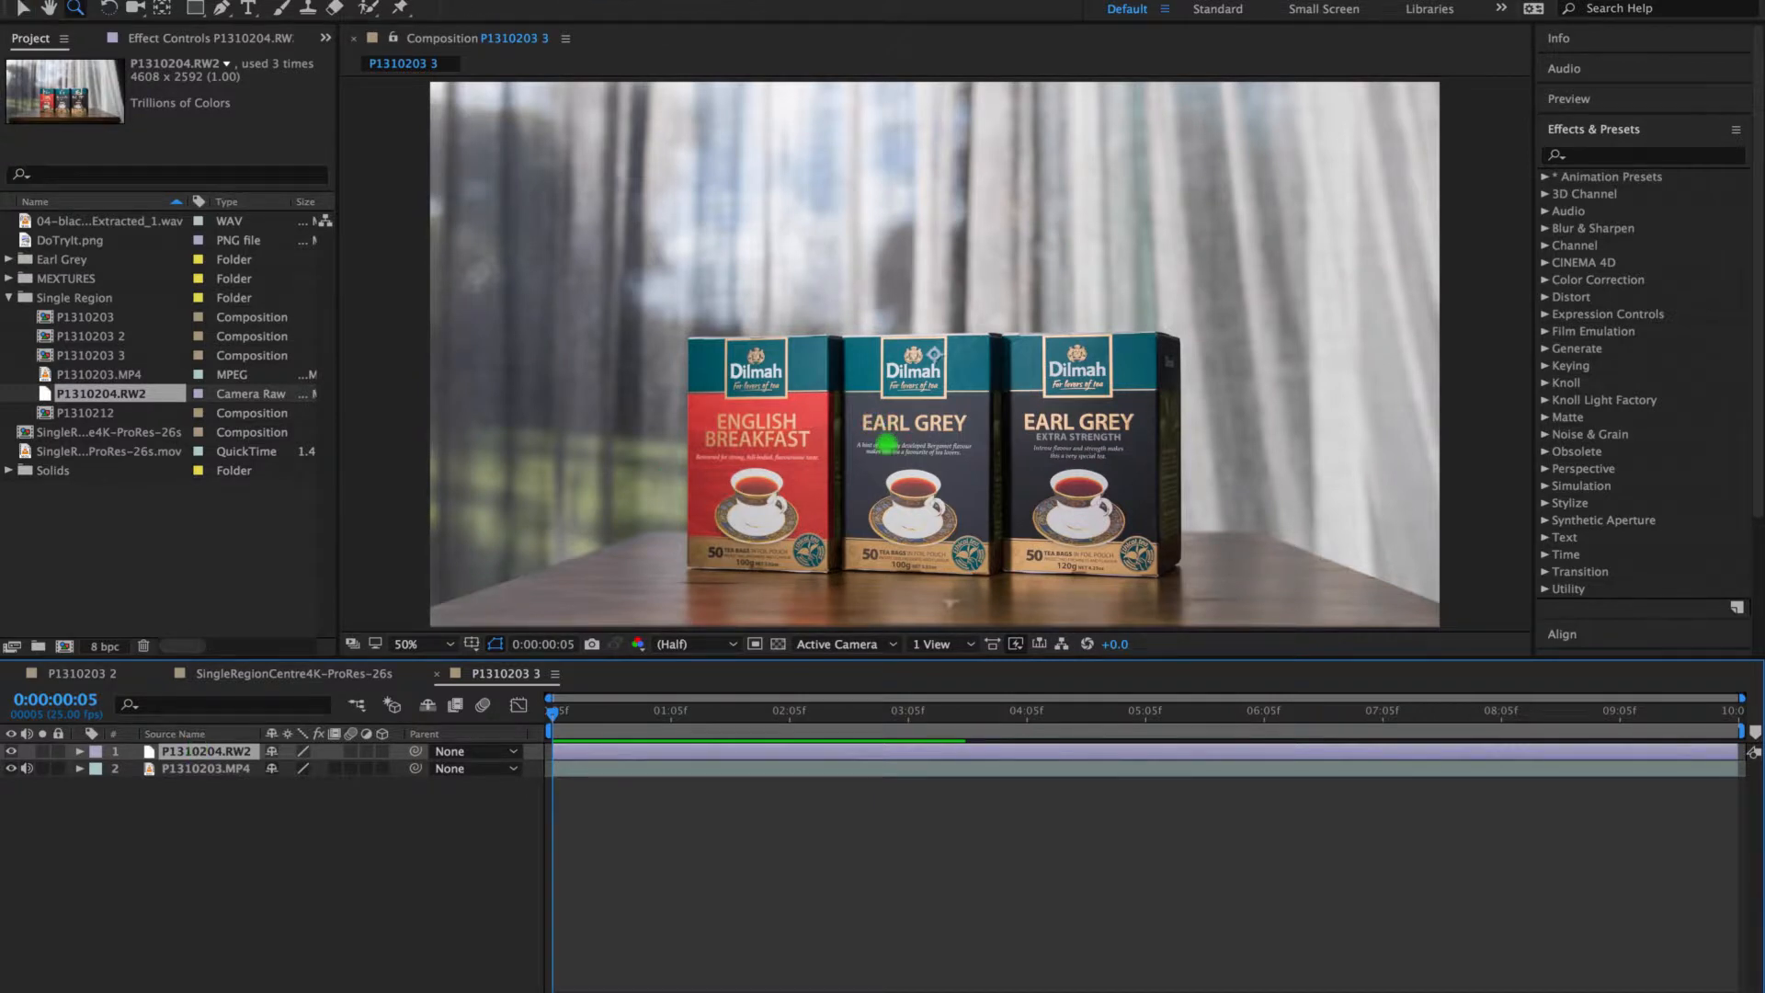
left_click(885, 445, "alt")
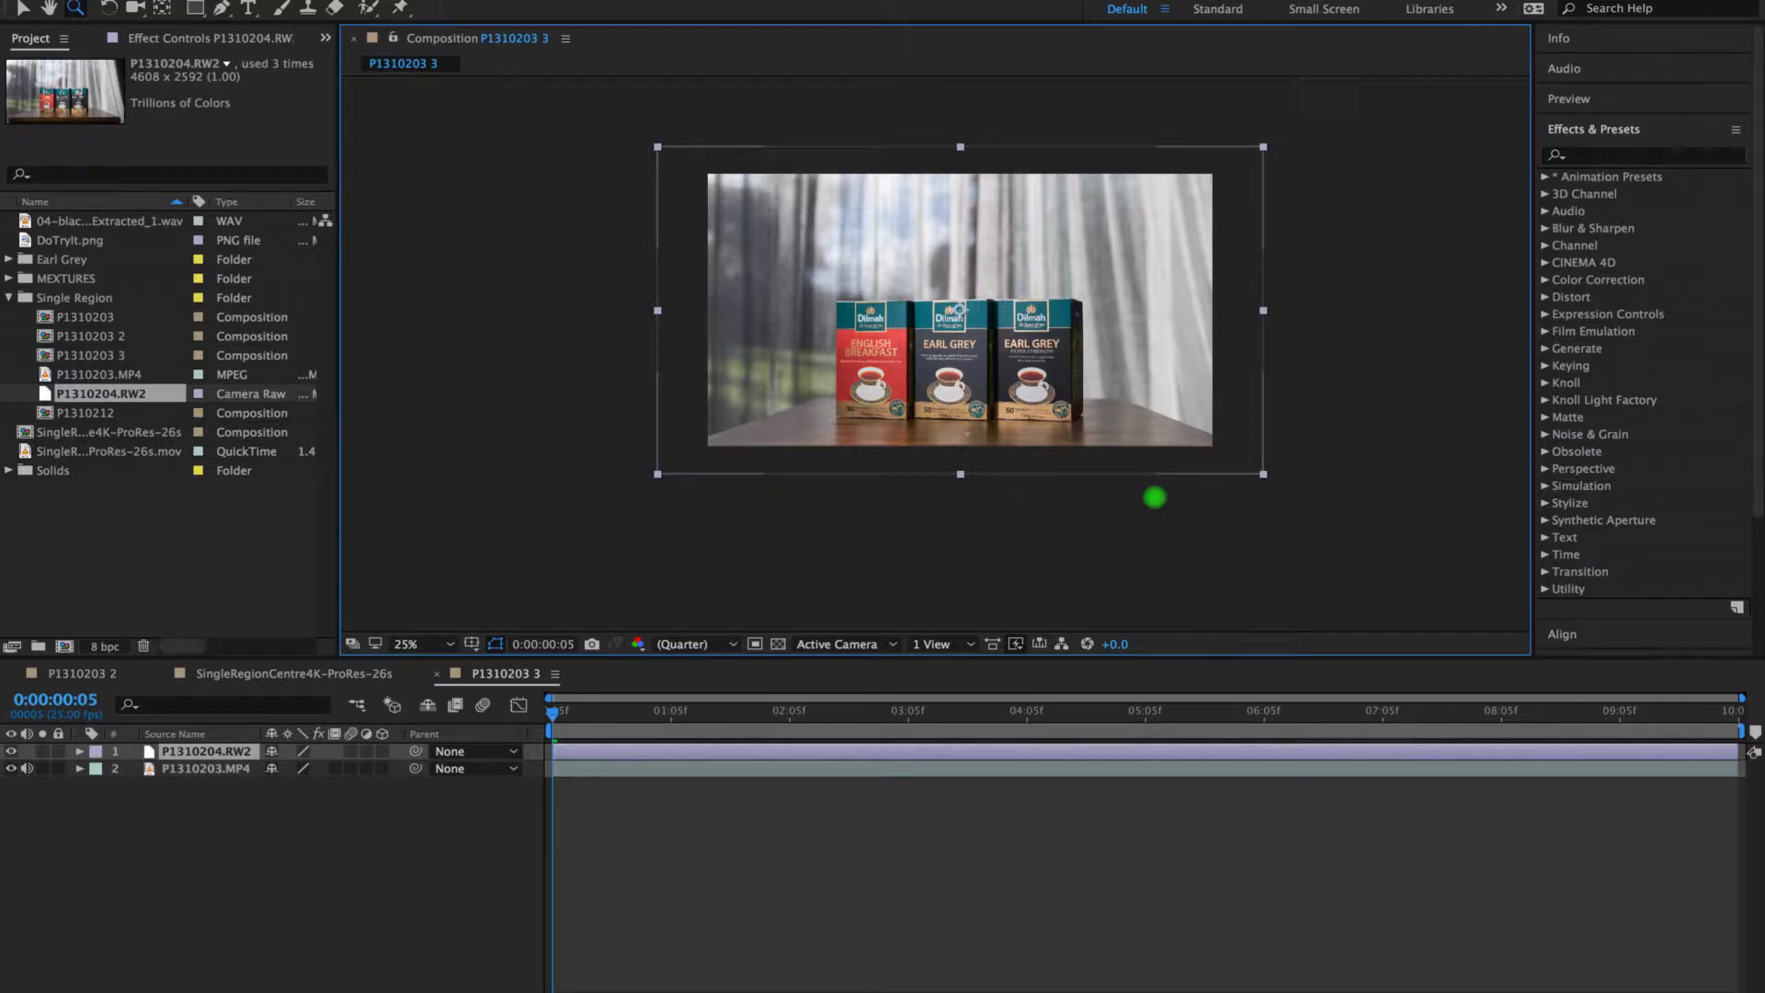
Collapse the .mov layer's properties in SingleRegionCentre4K-ProRes-26s and return to the P1310203 2 composition
left_click(177, 929)
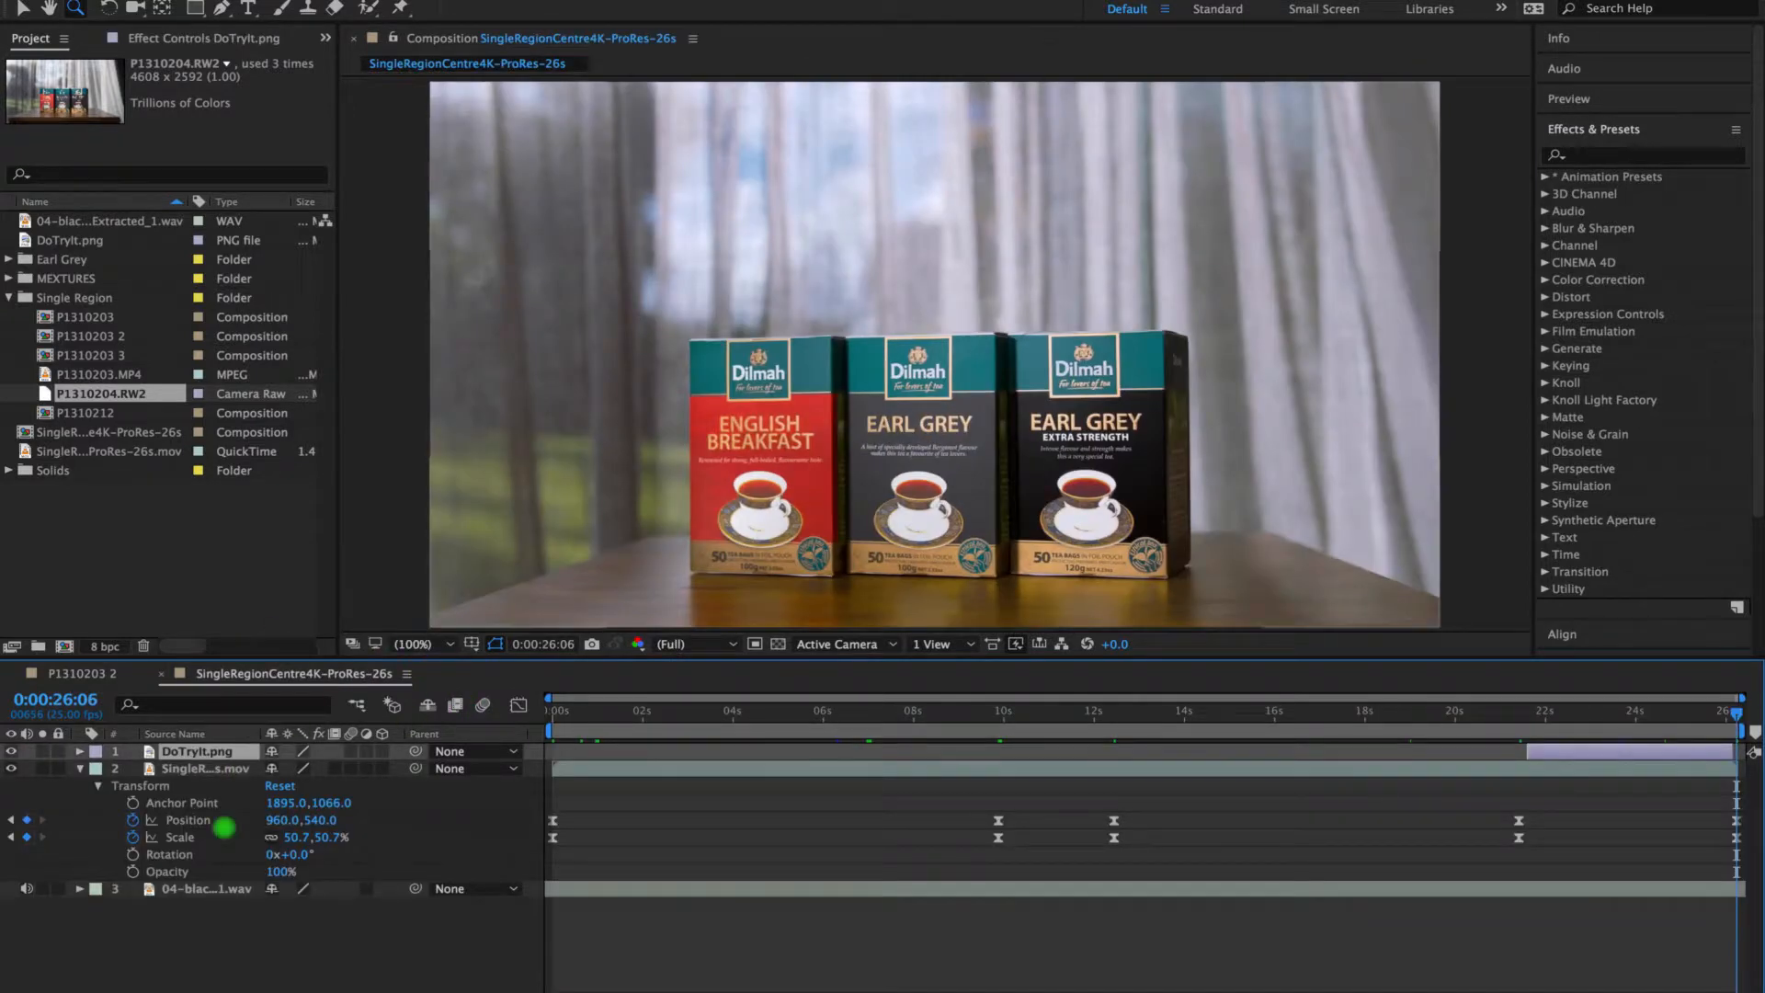
left_click(79, 769)
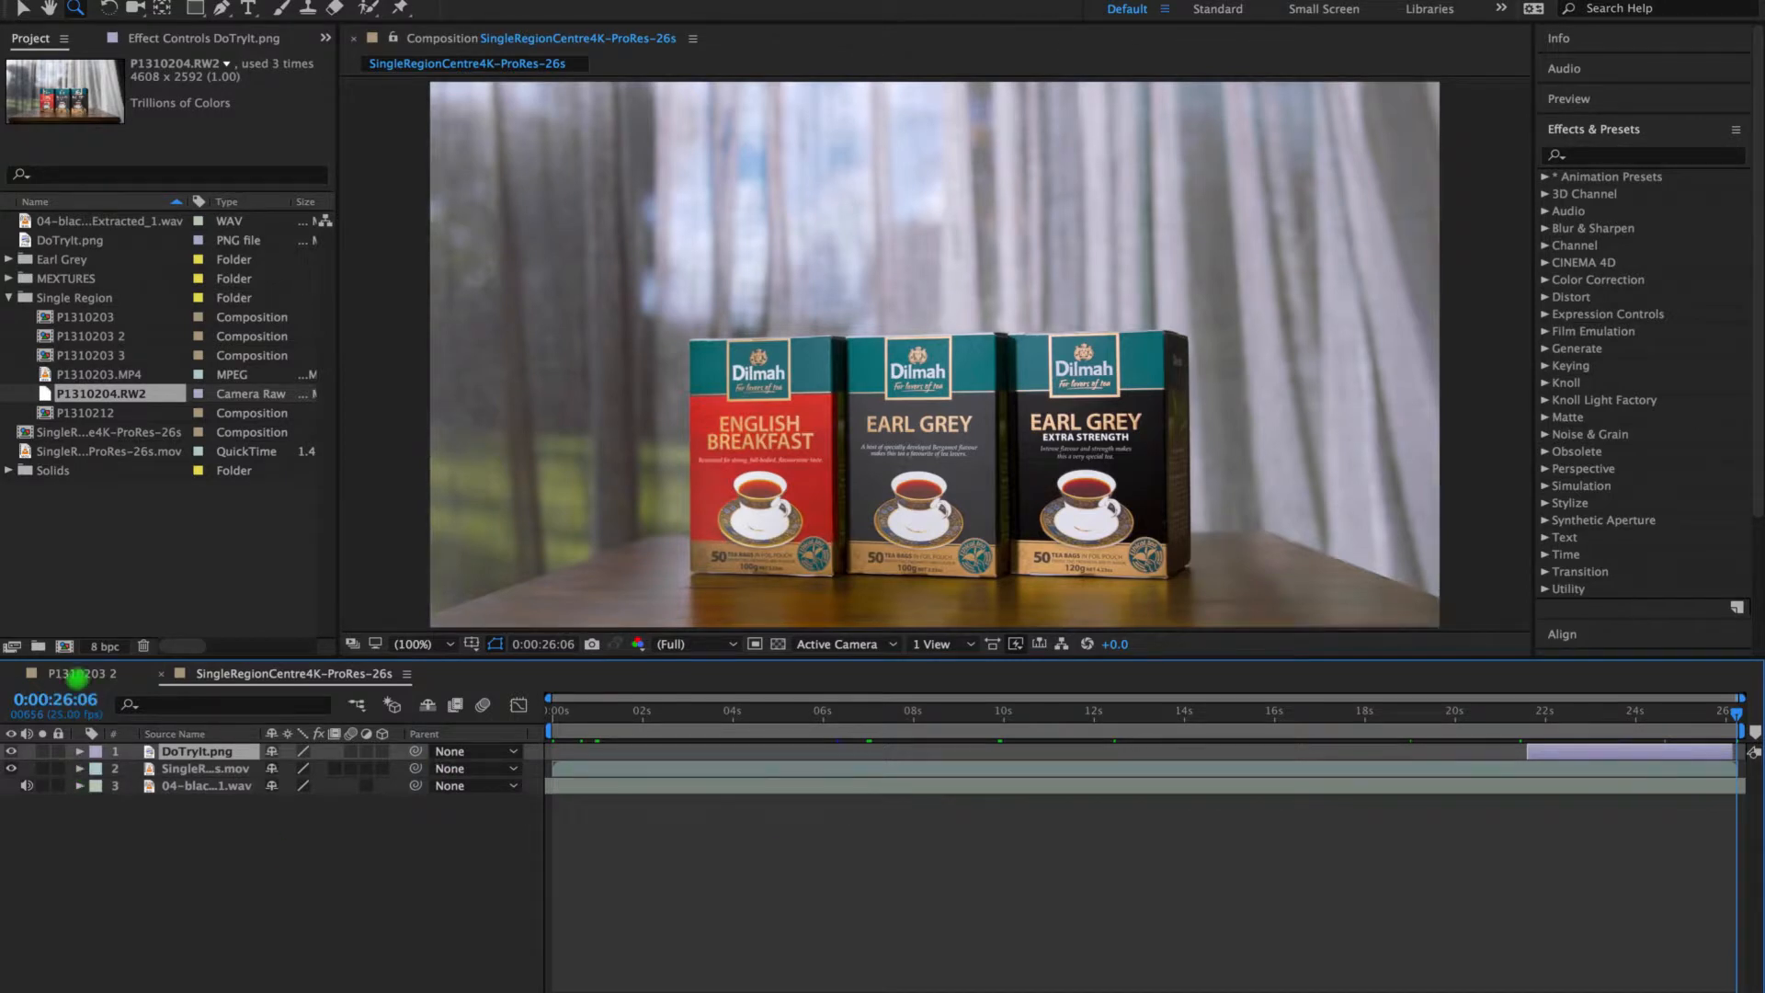
left_click(80, 674)
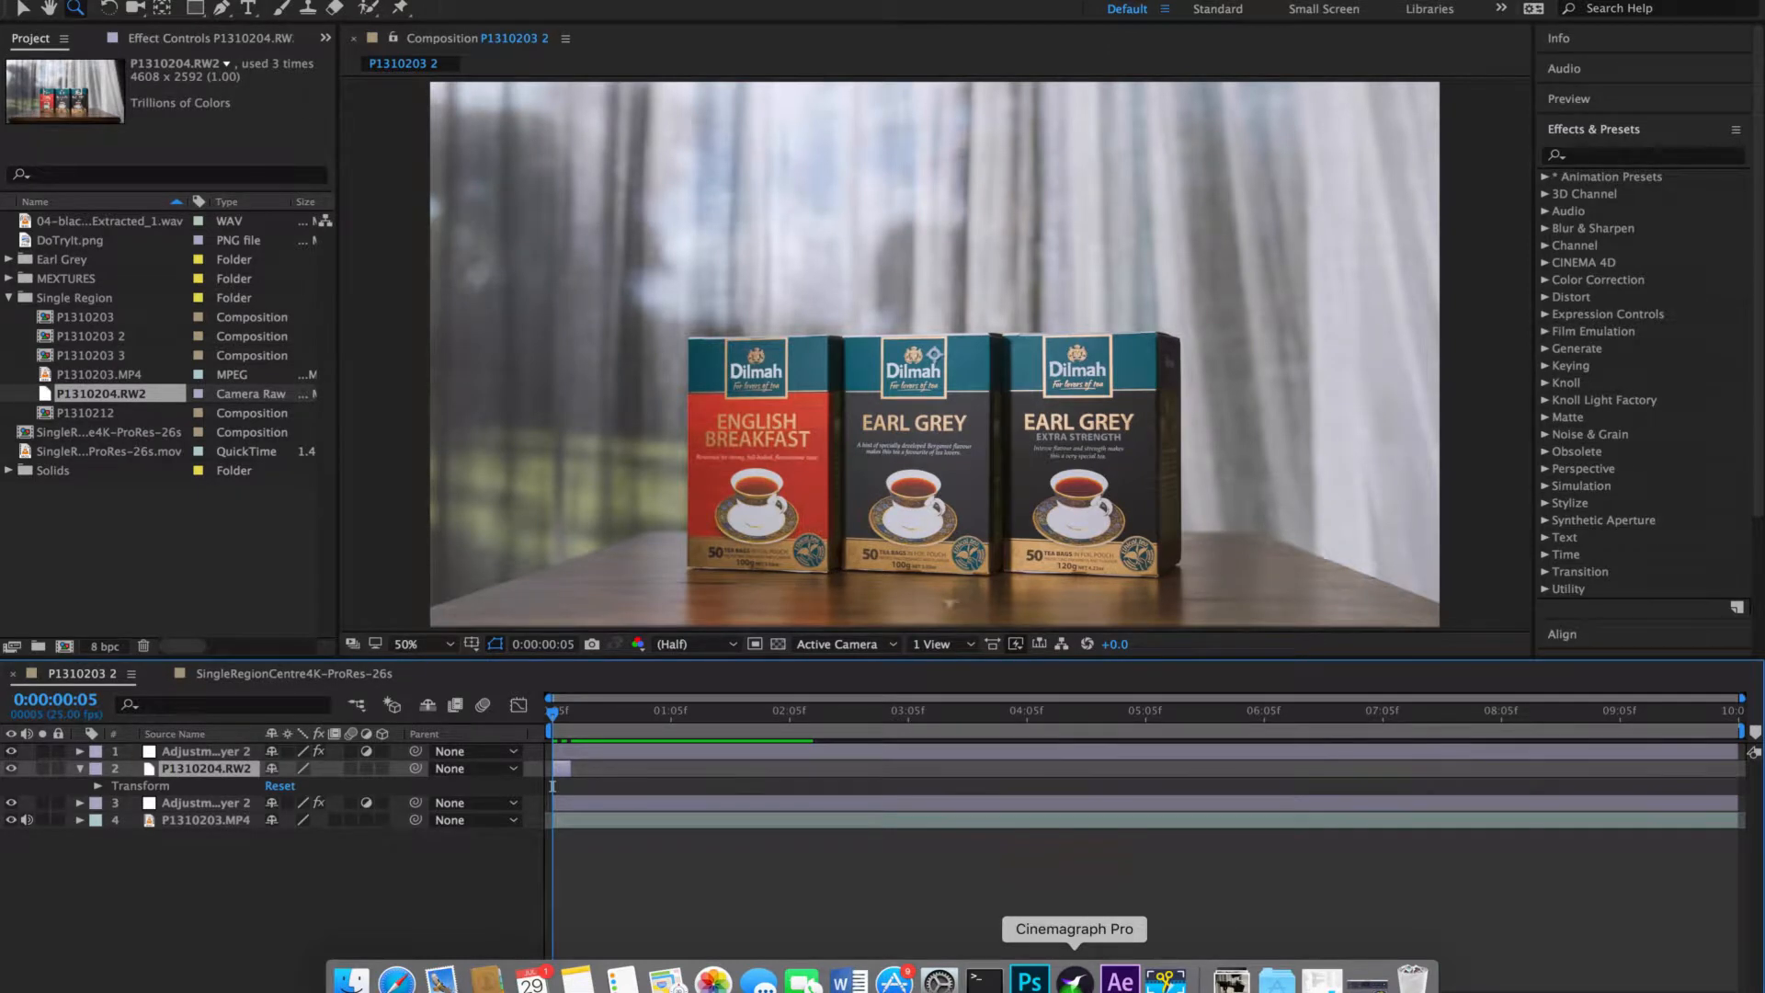
Switch to Cinemagraph Pro, try a different still frame, and return the still image marker to the clip's start
left_click(1073, 980)
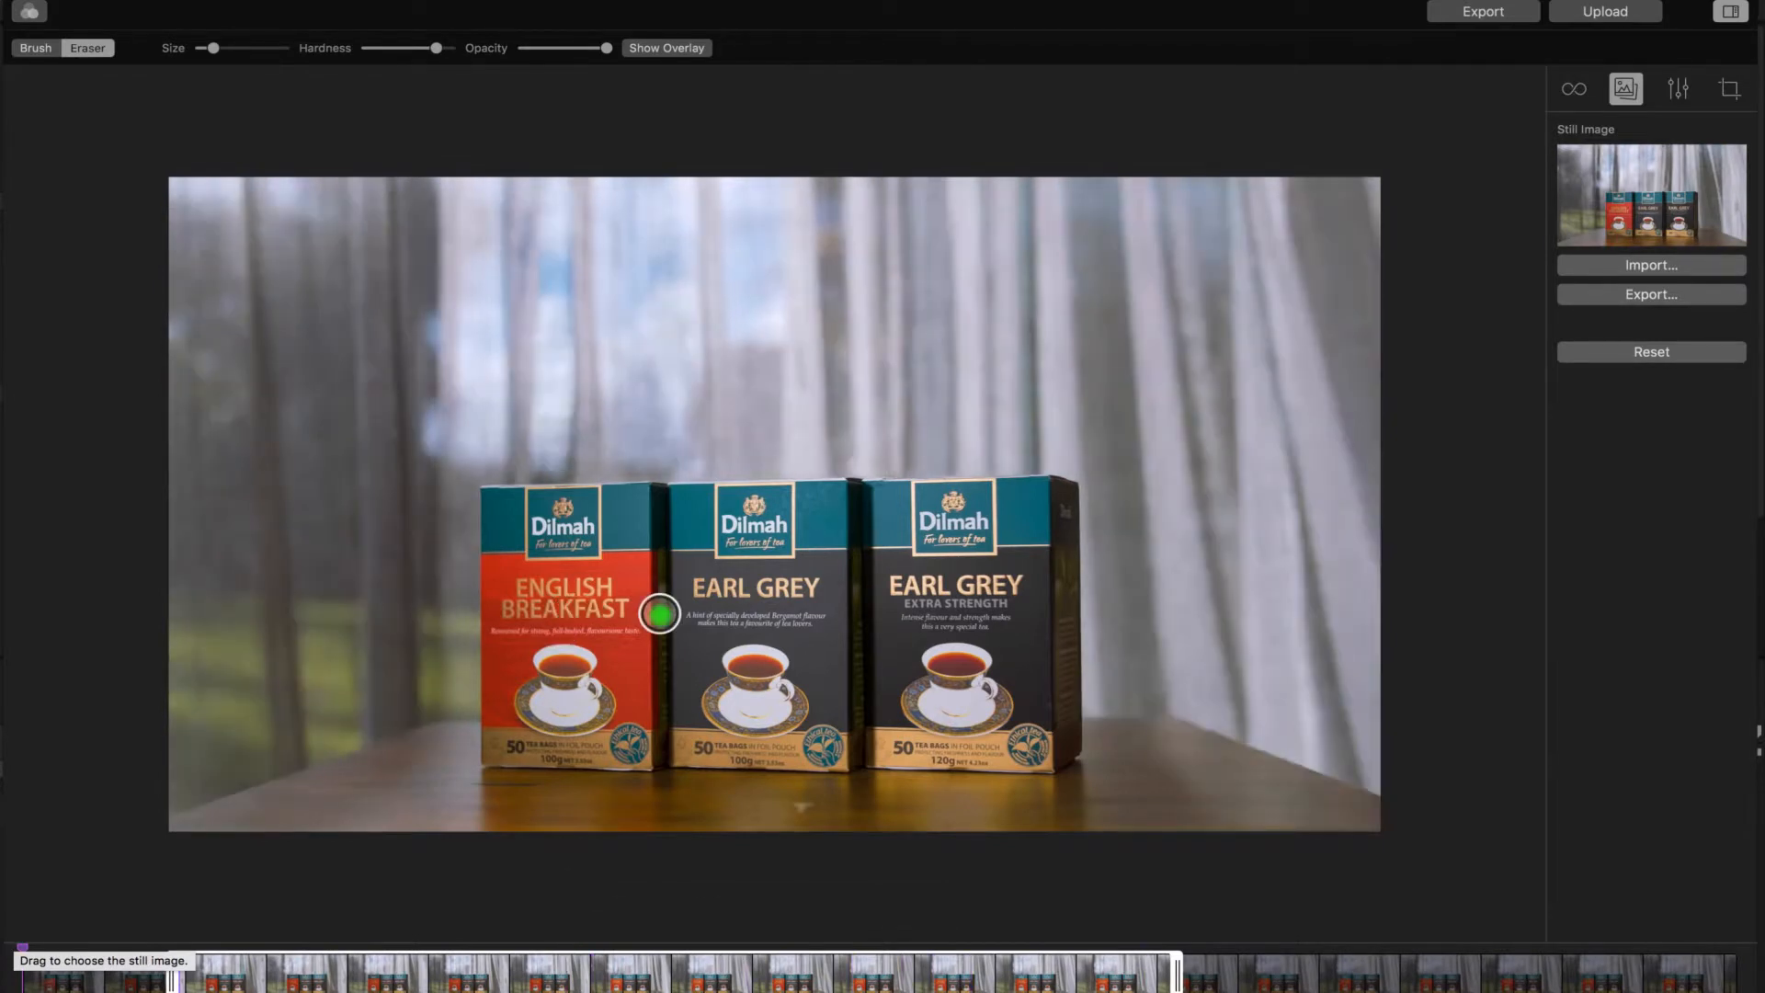
left_click_drag(22, 950, 327, 967)
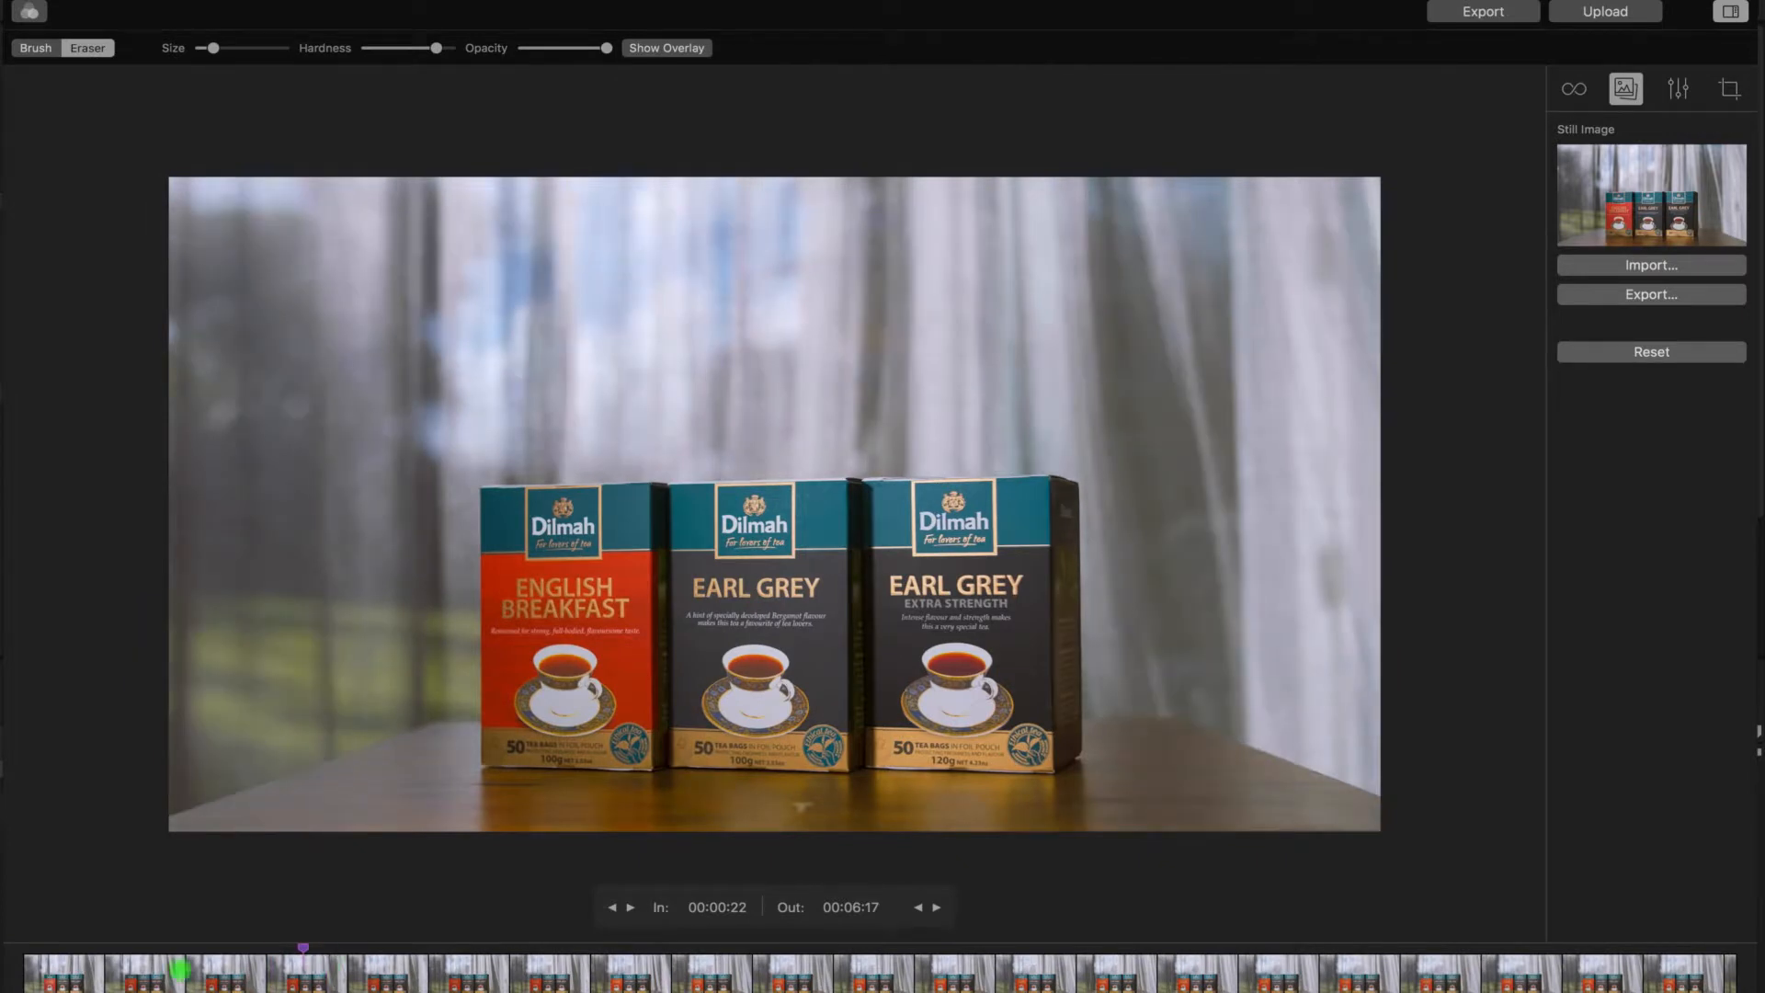
left_click_drag(180, 970, 3, 974)
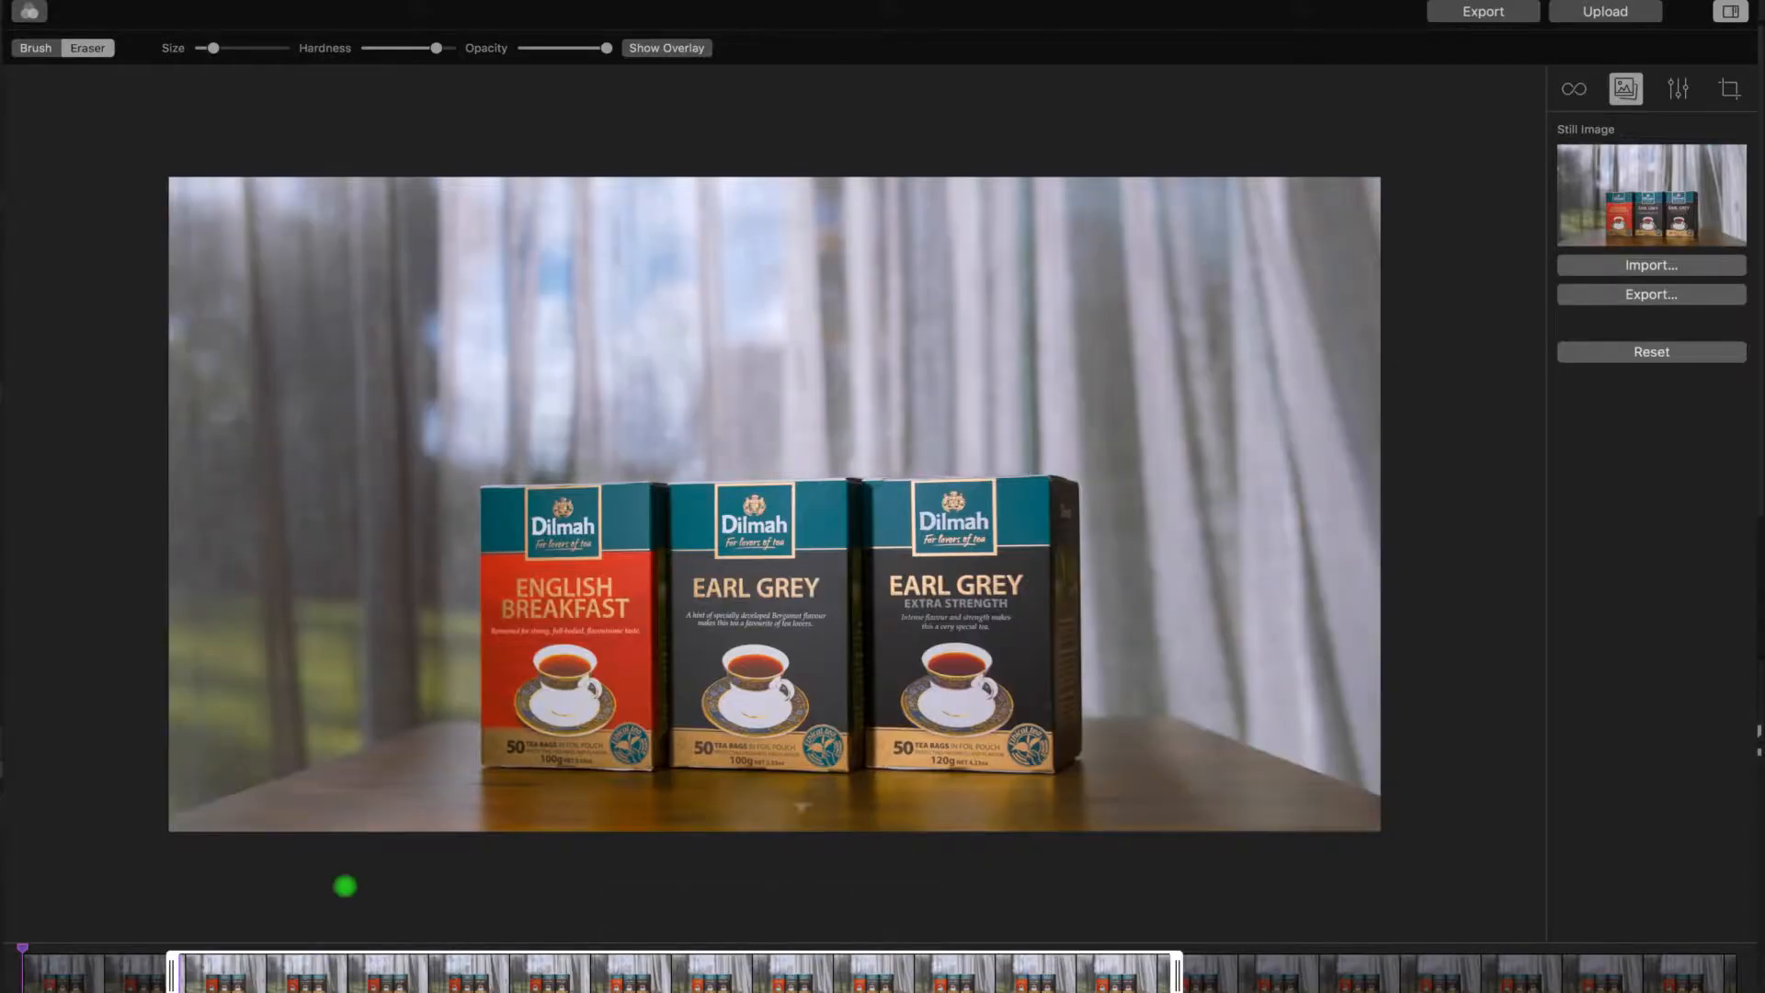
Set the loop range from 00:00:22 to 00:06:17 and the Repeat loop's crossfade to 1.0
mouse_move(172, 980)
left_mouse_down()
mouse_move(332, 981)
mouse_move(174, 984)
left_mouse_up()
mouse_move(1175, 968)
left_mouse_down()
mouse_move(1334, 969)
mouse_move(1192, 984)
left_mouse_up()
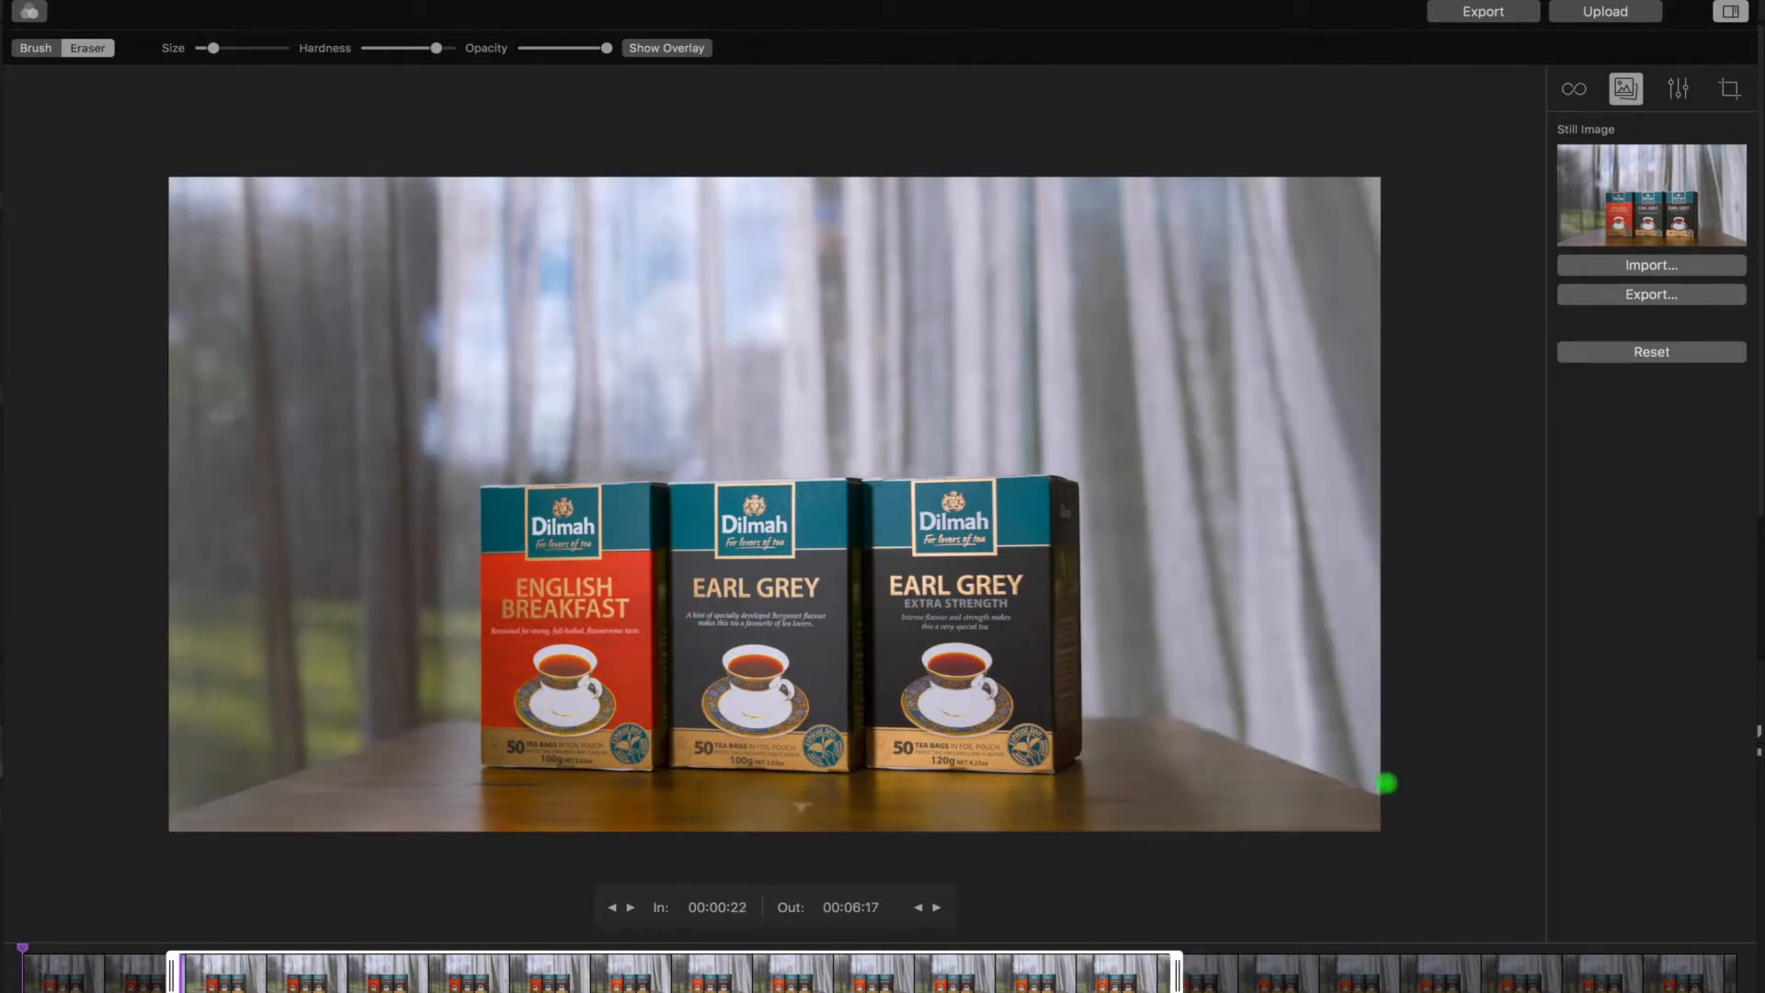
left_click(1575, 92)
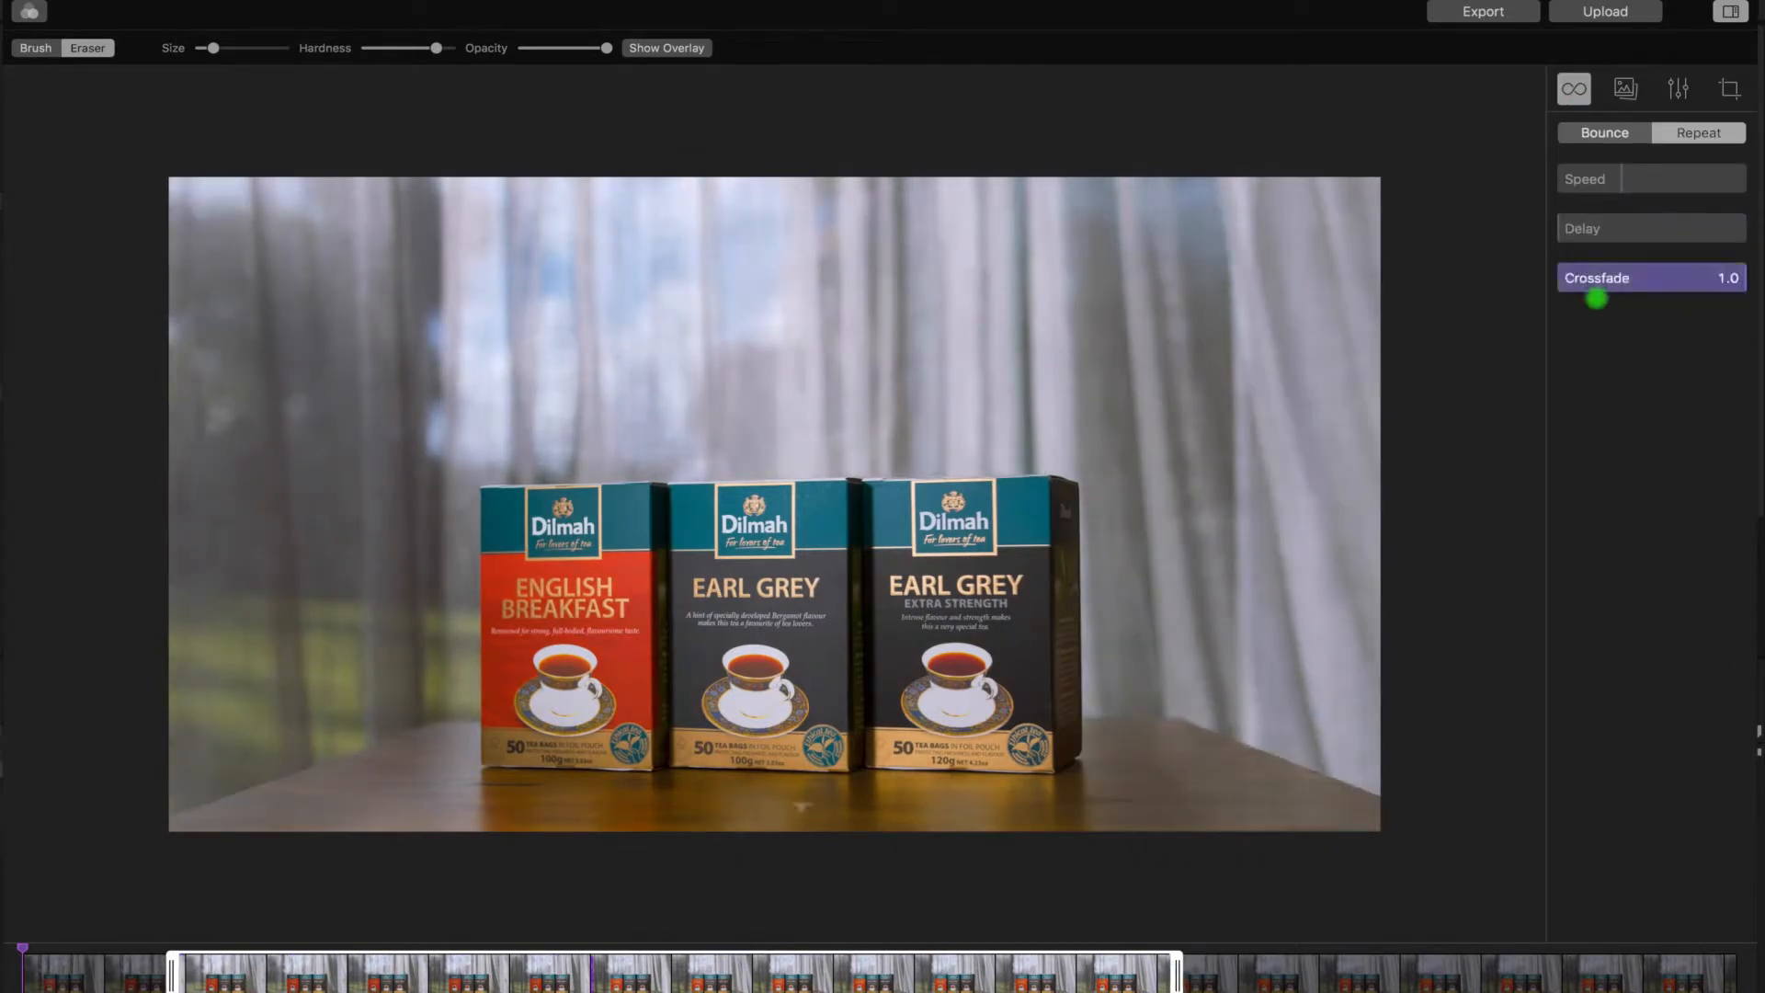
left_click_drag(1597, 299, 1746, 282)
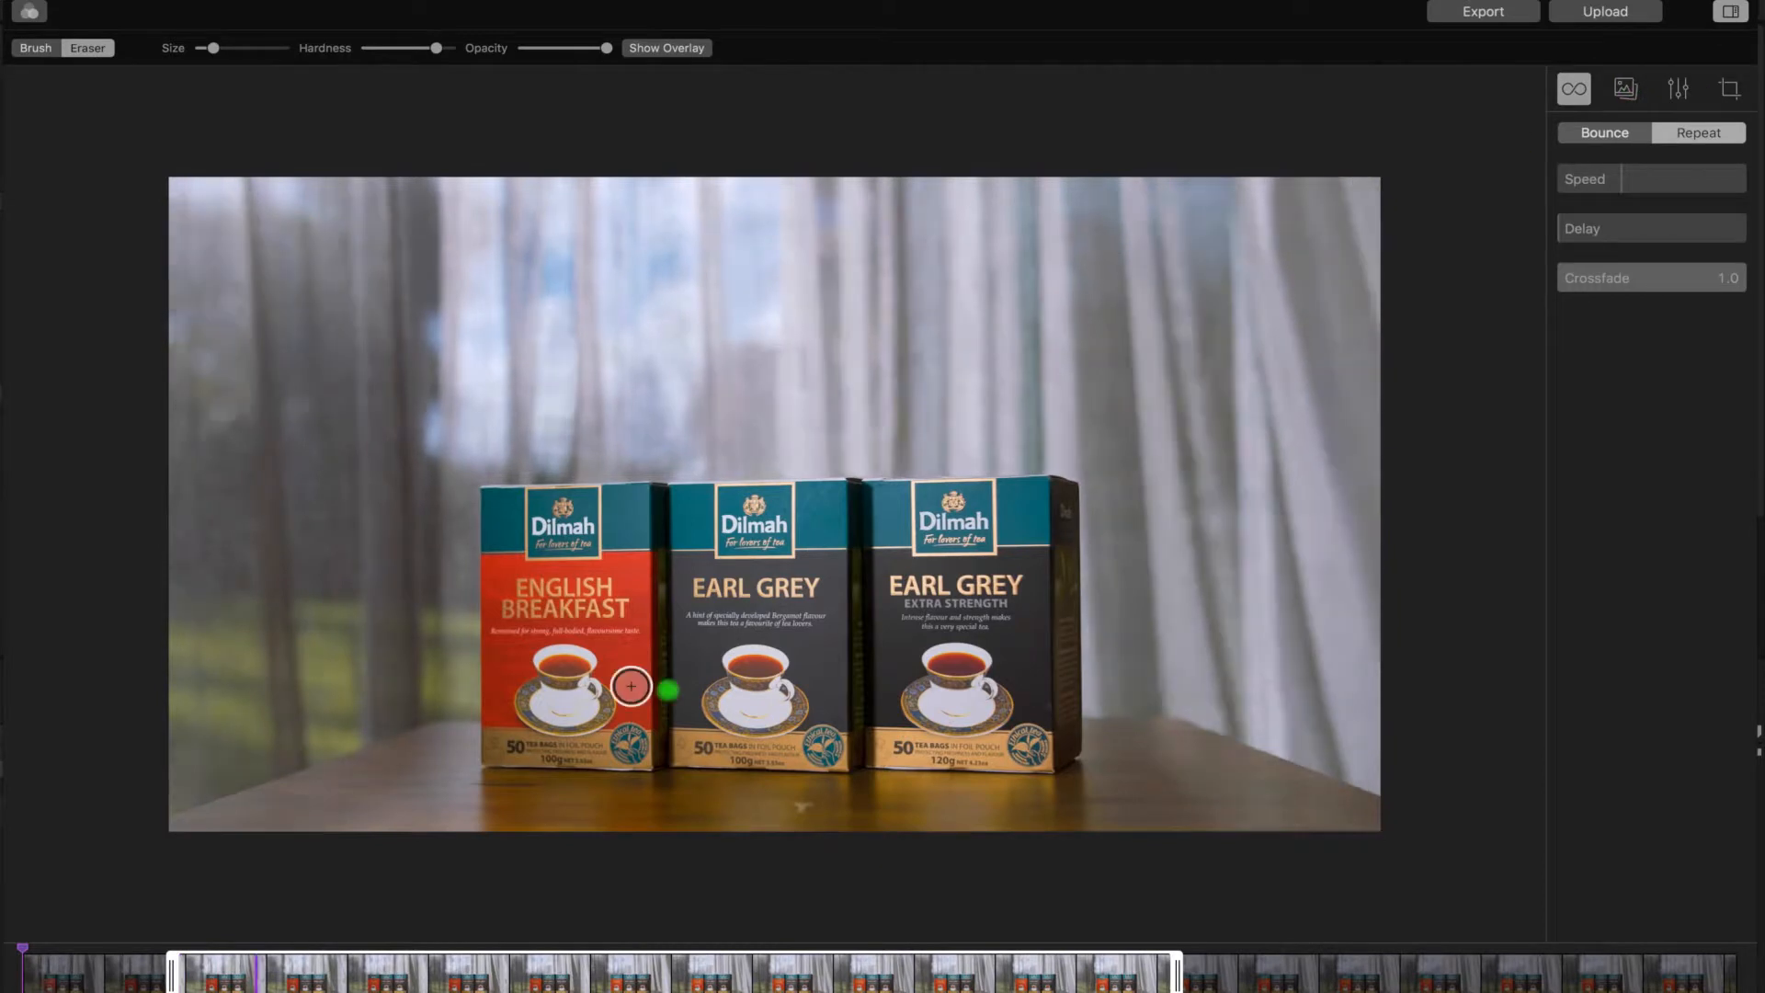
Show the mask overlay and paint motion over the tea boxes with the Brush at maximum size
left_click(641, 48)
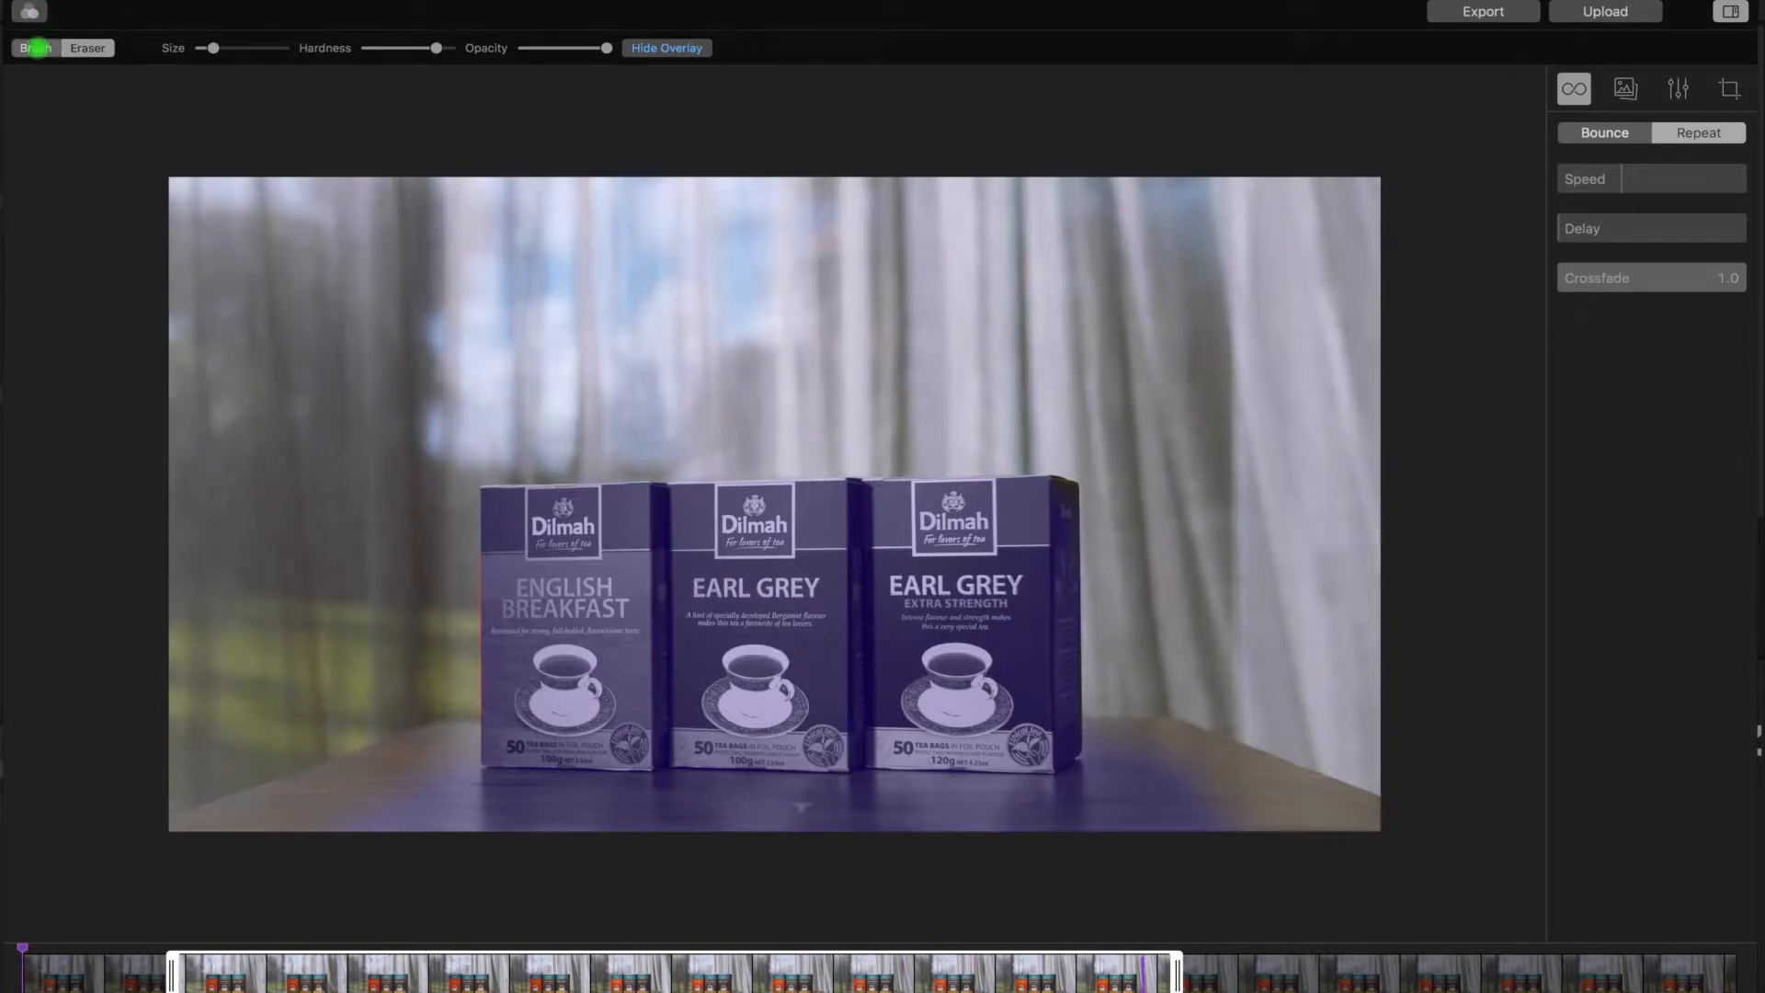
left_click(38, 48)
scroll(420, 472, "down", 5)
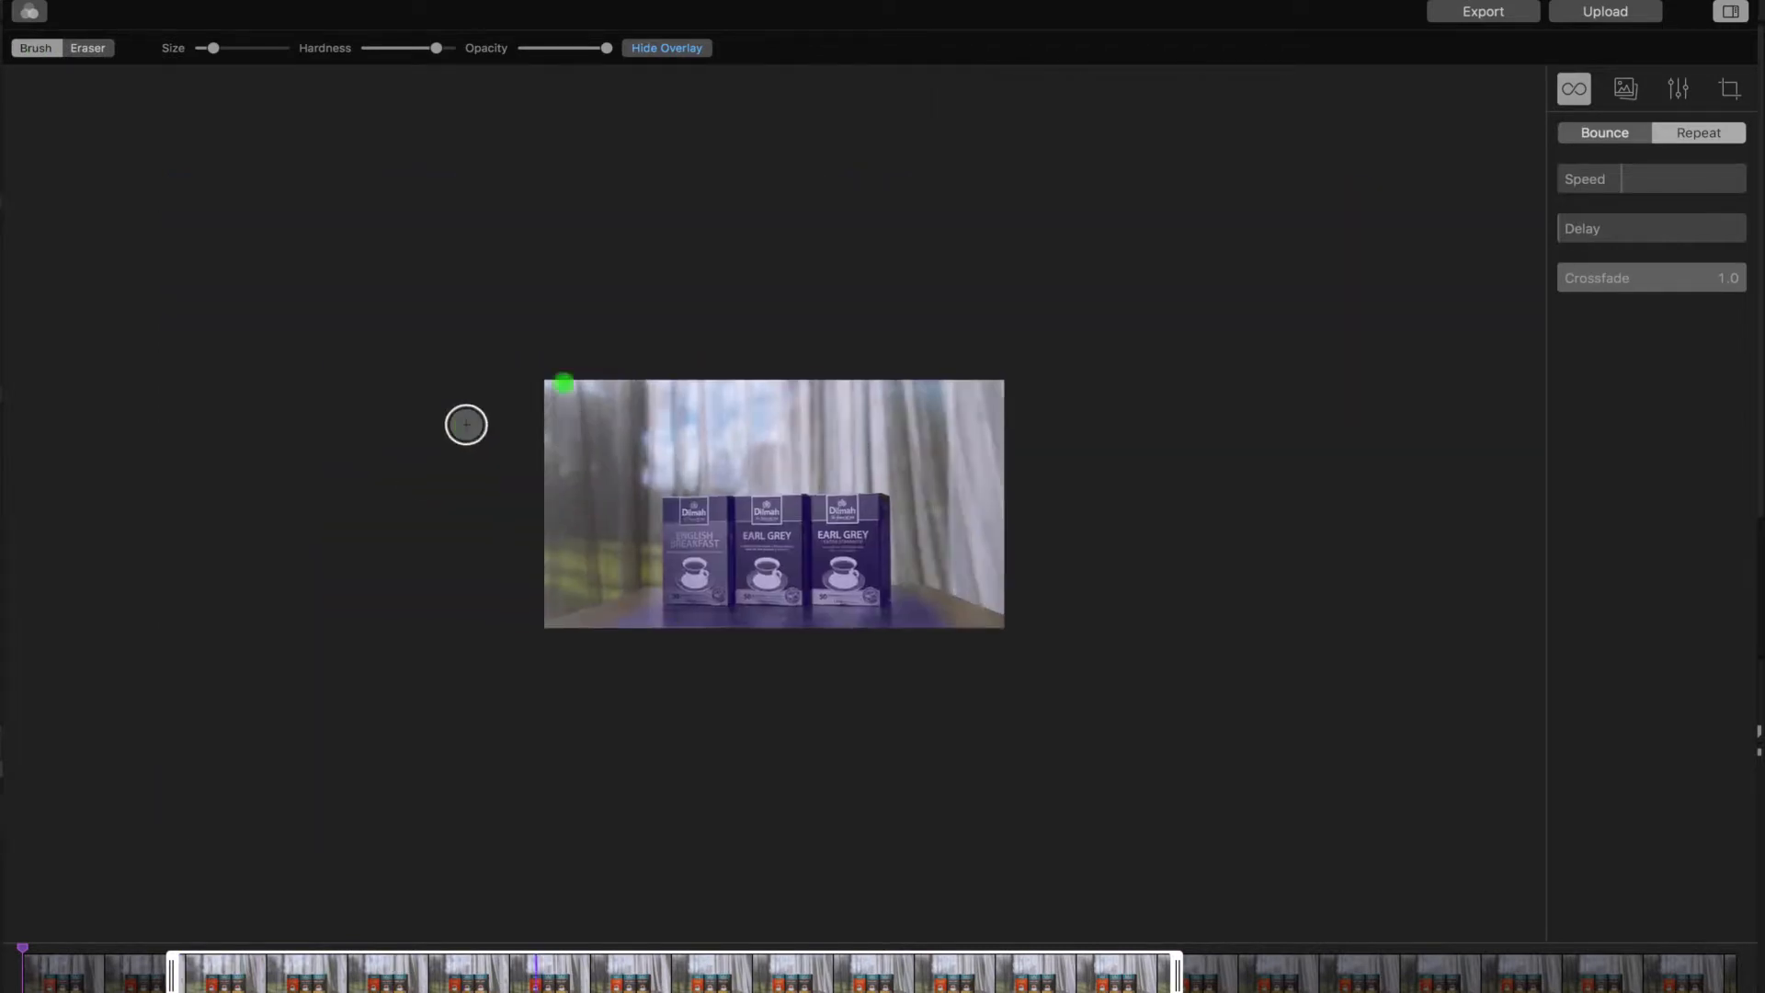
left_click_drag(196, 48, 283, 48)
mouse_move(737, 536)
left_mouse_down()
mouse_move(743, 576)
mouse_move(938, 578)
mouse_move(694, 564)
left_mouse_up()
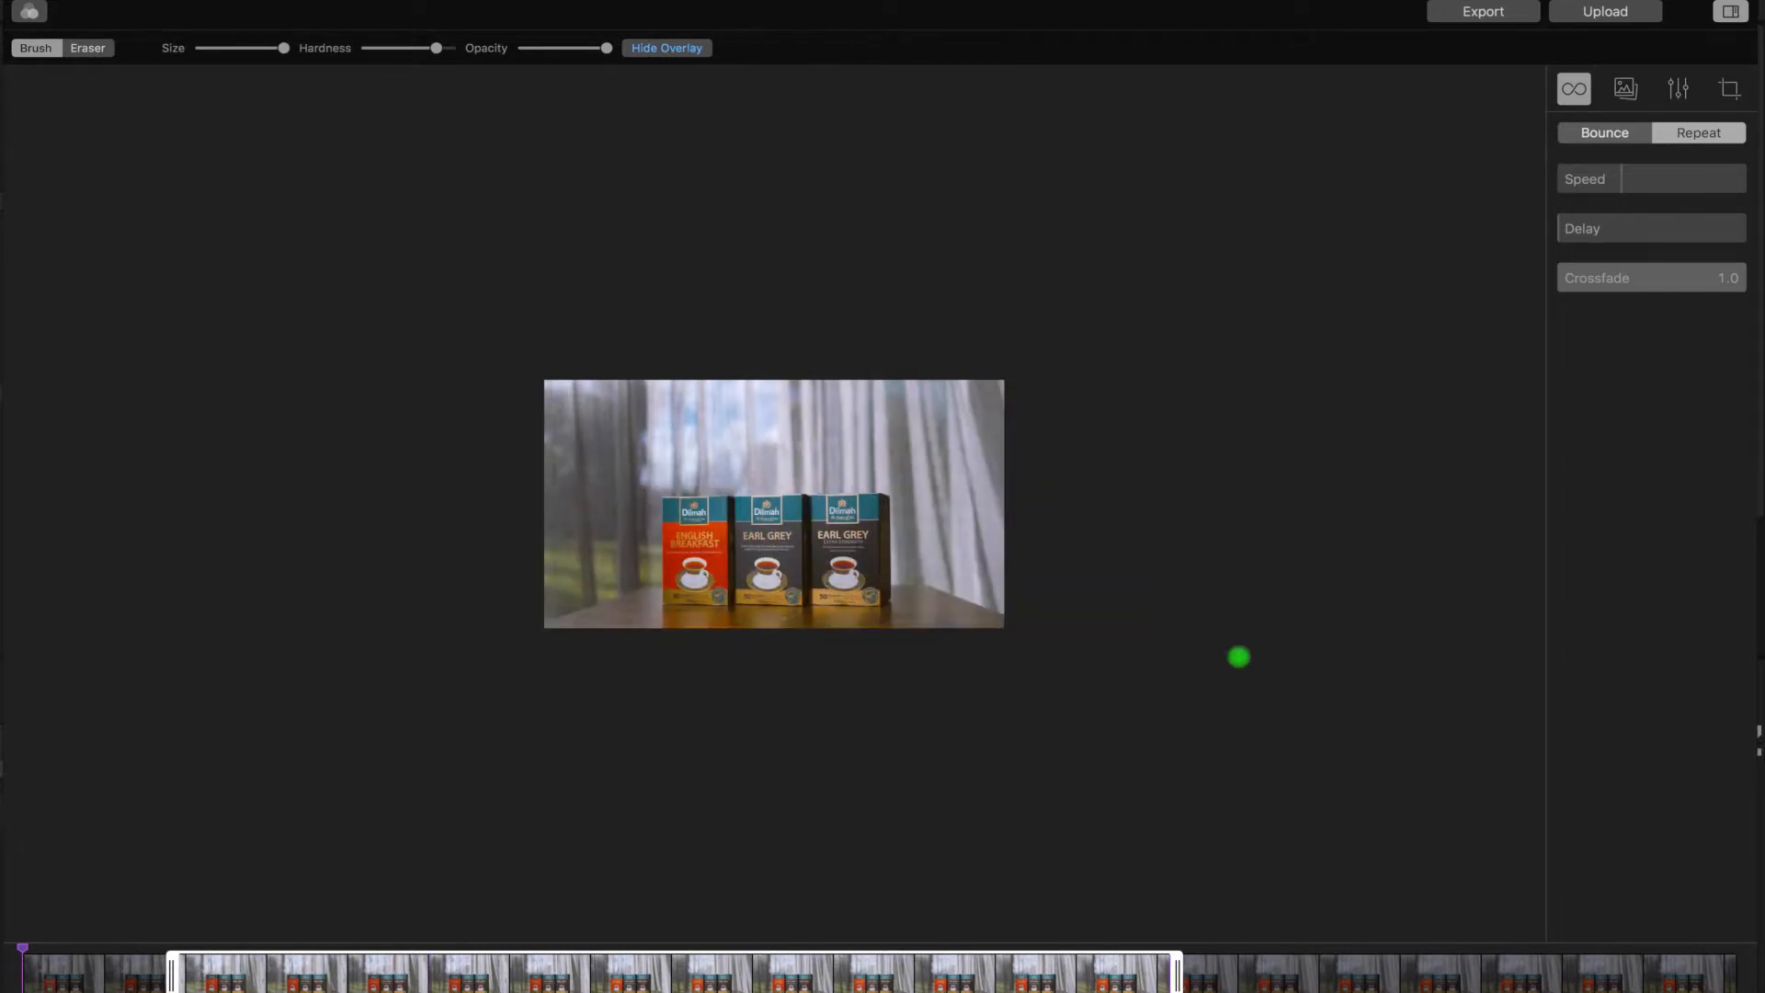
Restore the still mask over the tea boxes and select the Eraser
scroll(776, 584, "up", 4)
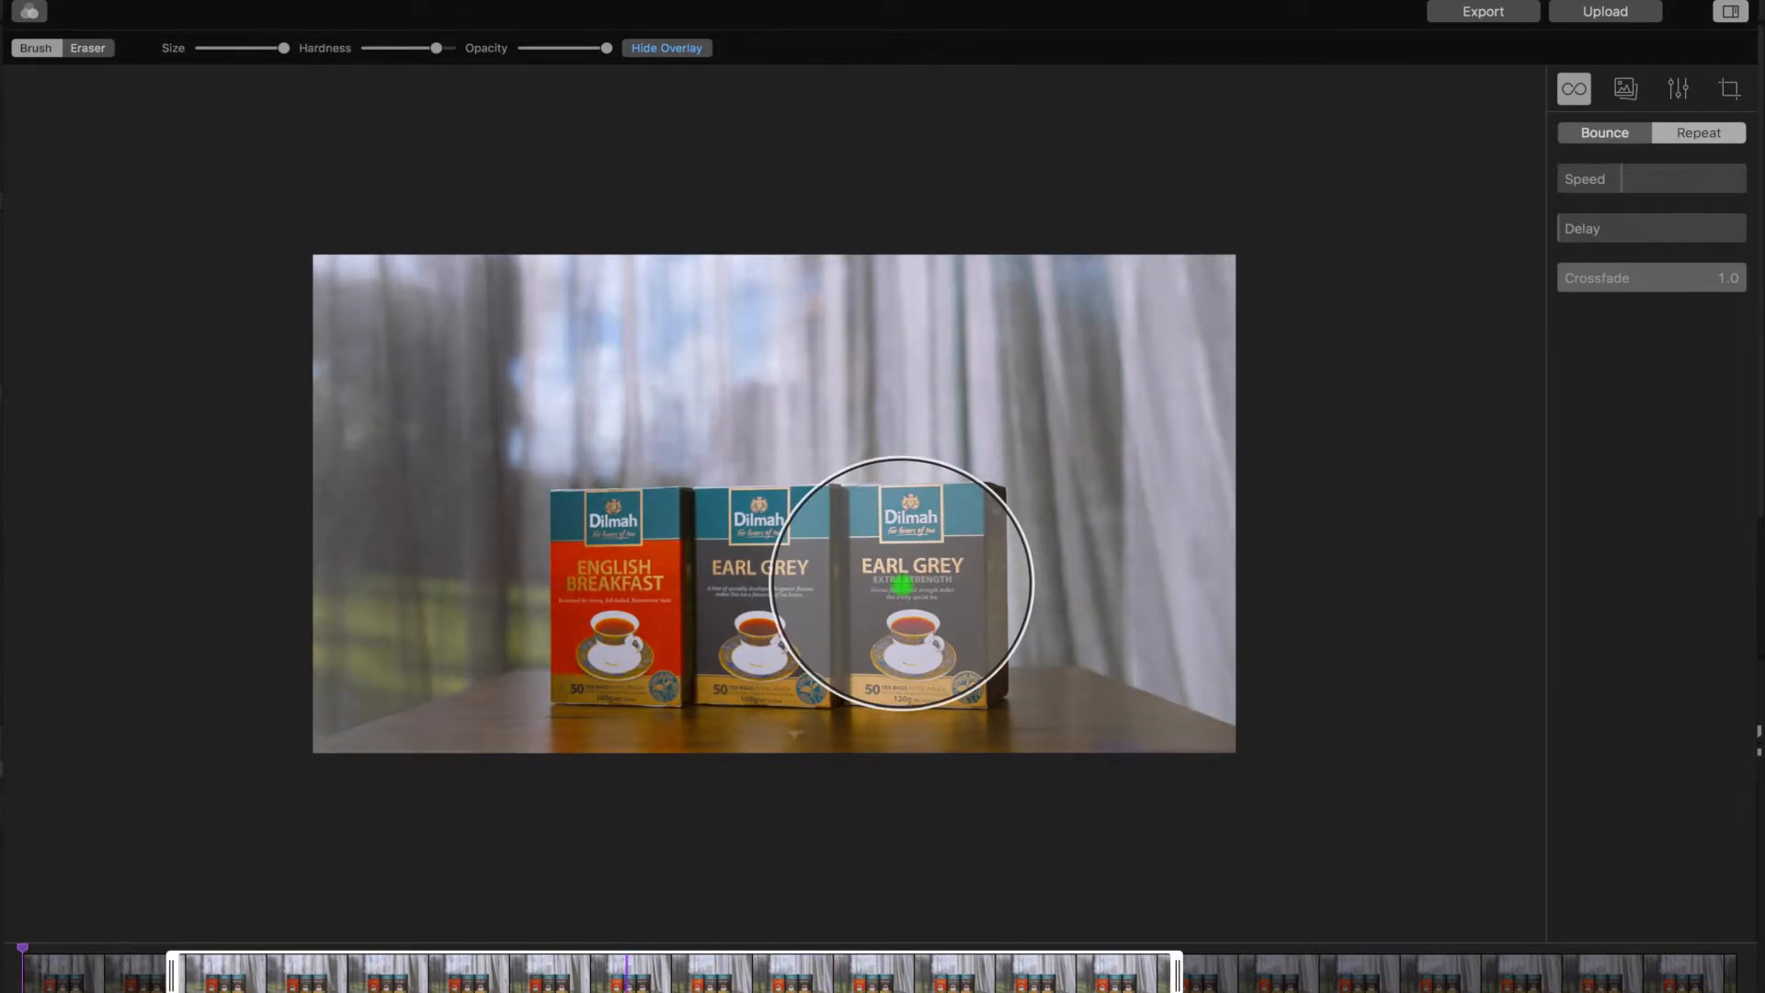
key("h")
left_click(87, 47)
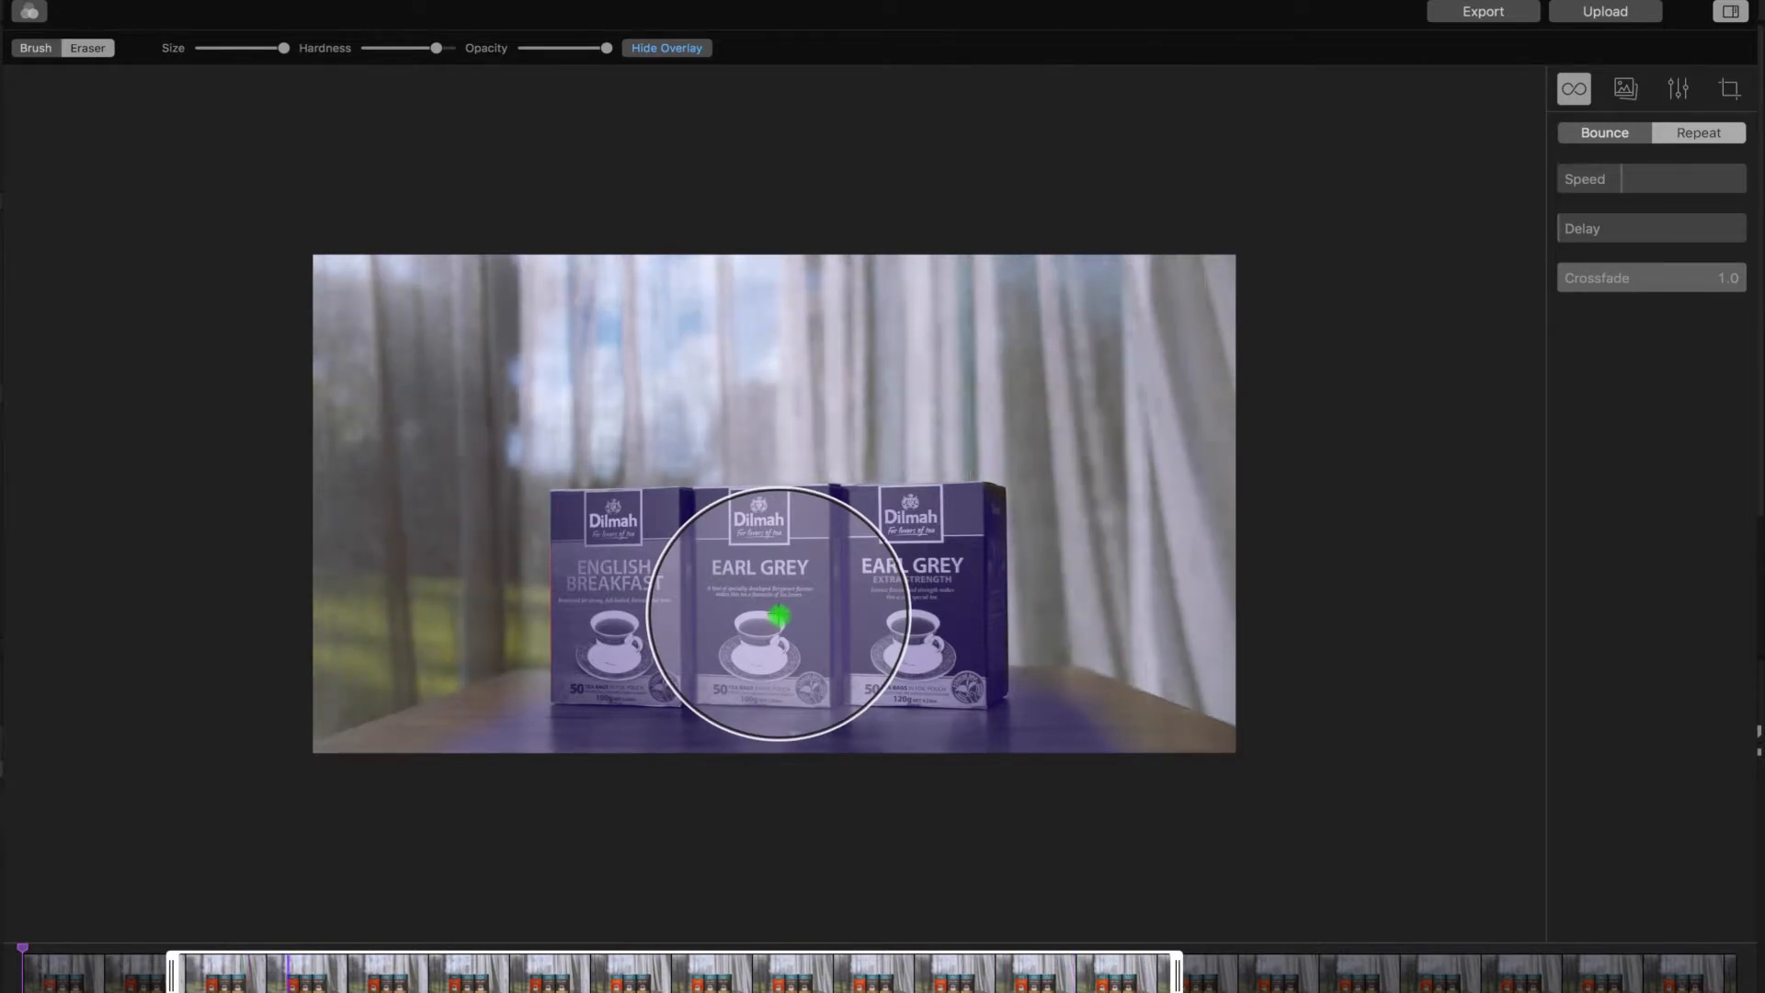
left_click(1625, 89)
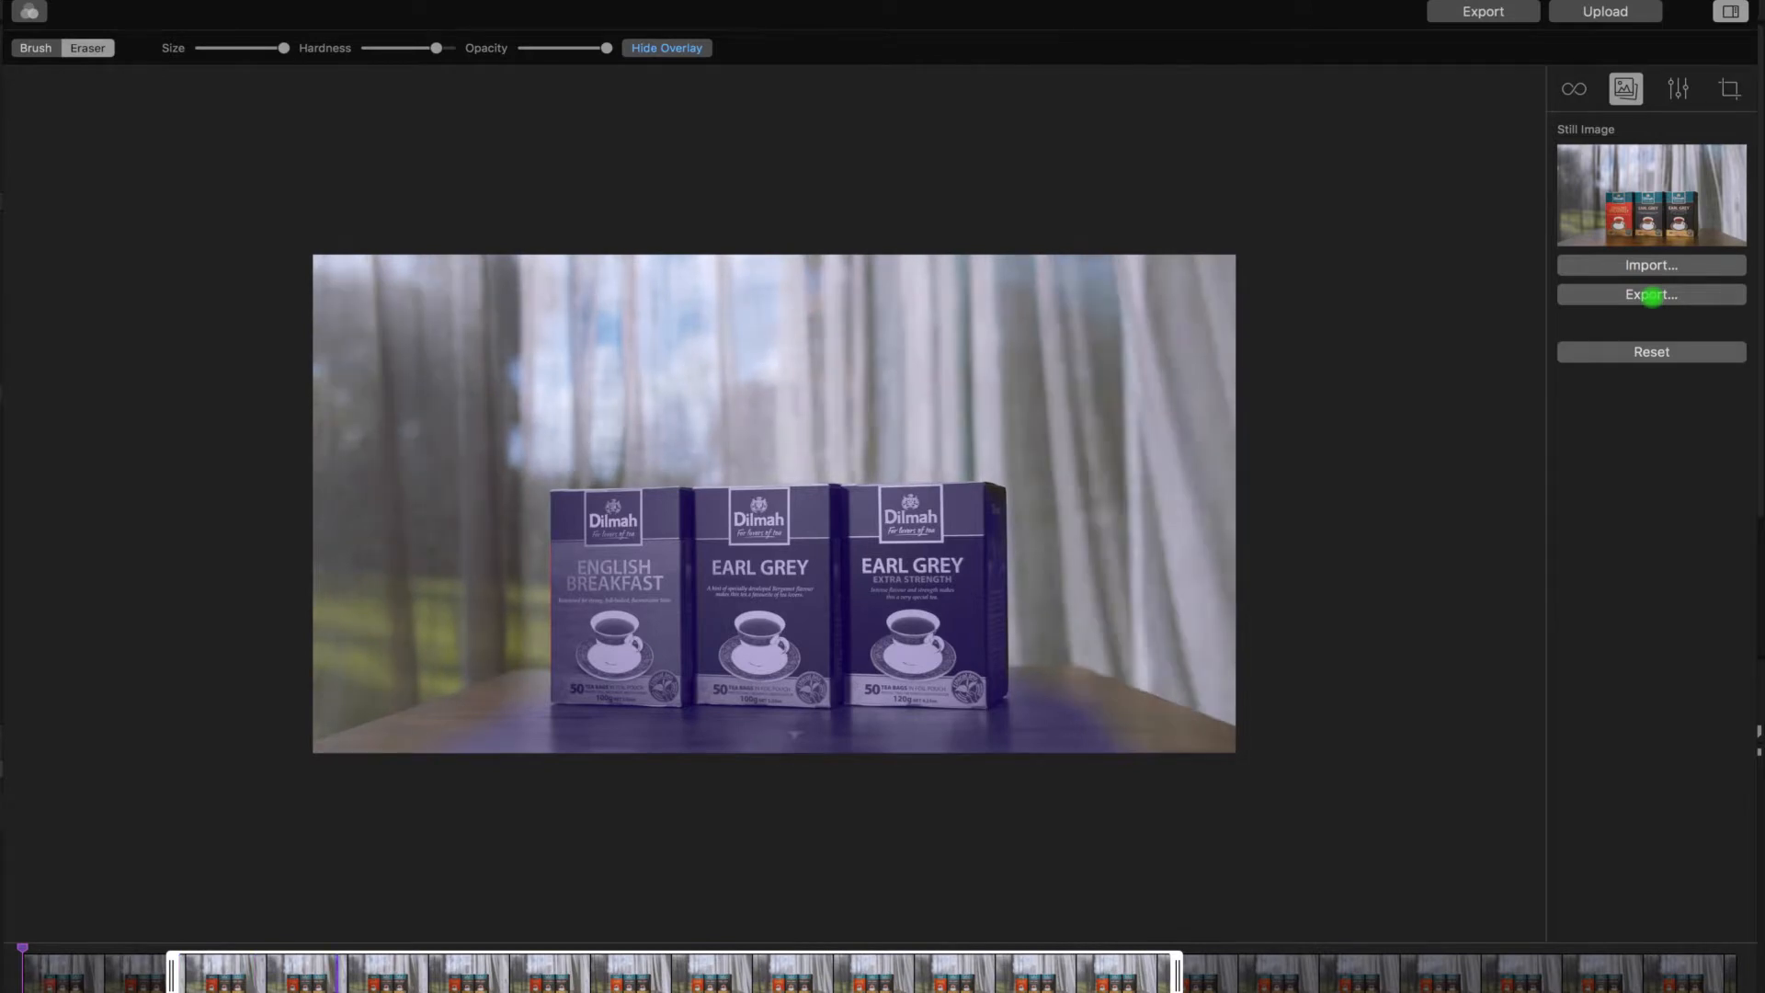
left_click(1652, 294)
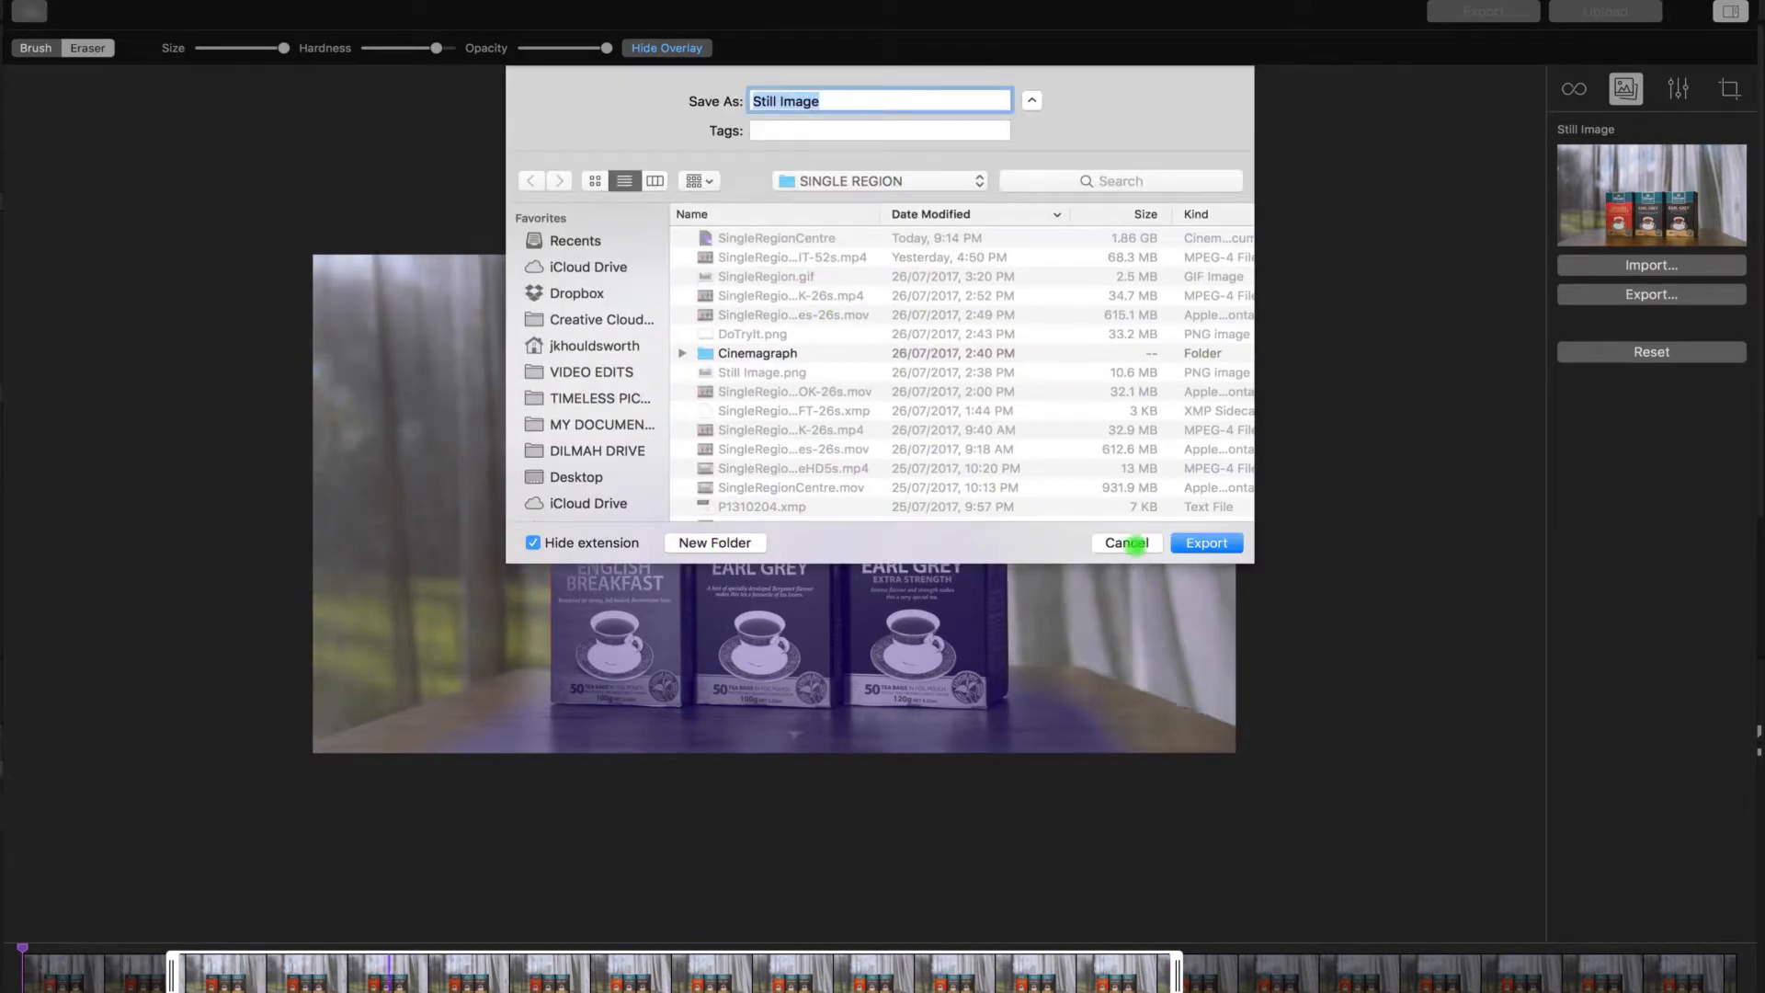
left_click(1127, 543)
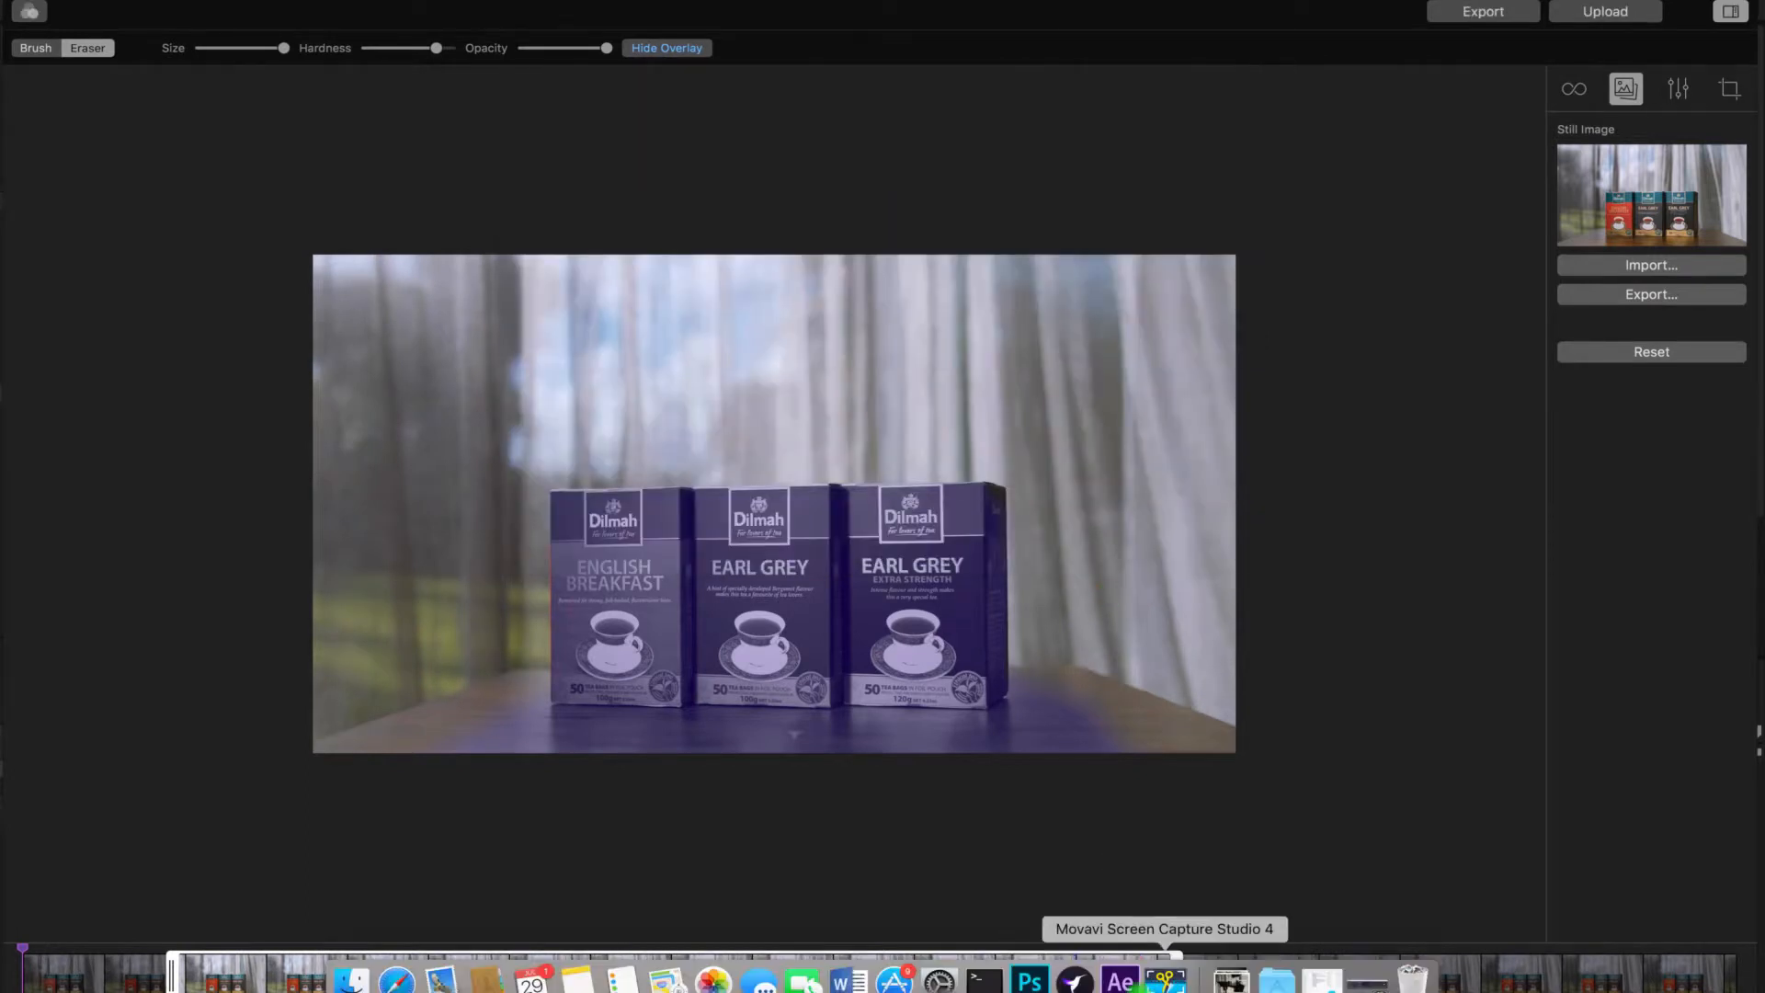
Switch to Photoshop and compare Still Image.png with Layer 1 shown and hidden, leaving Layer 1 hidden
left_click(1030, 980)
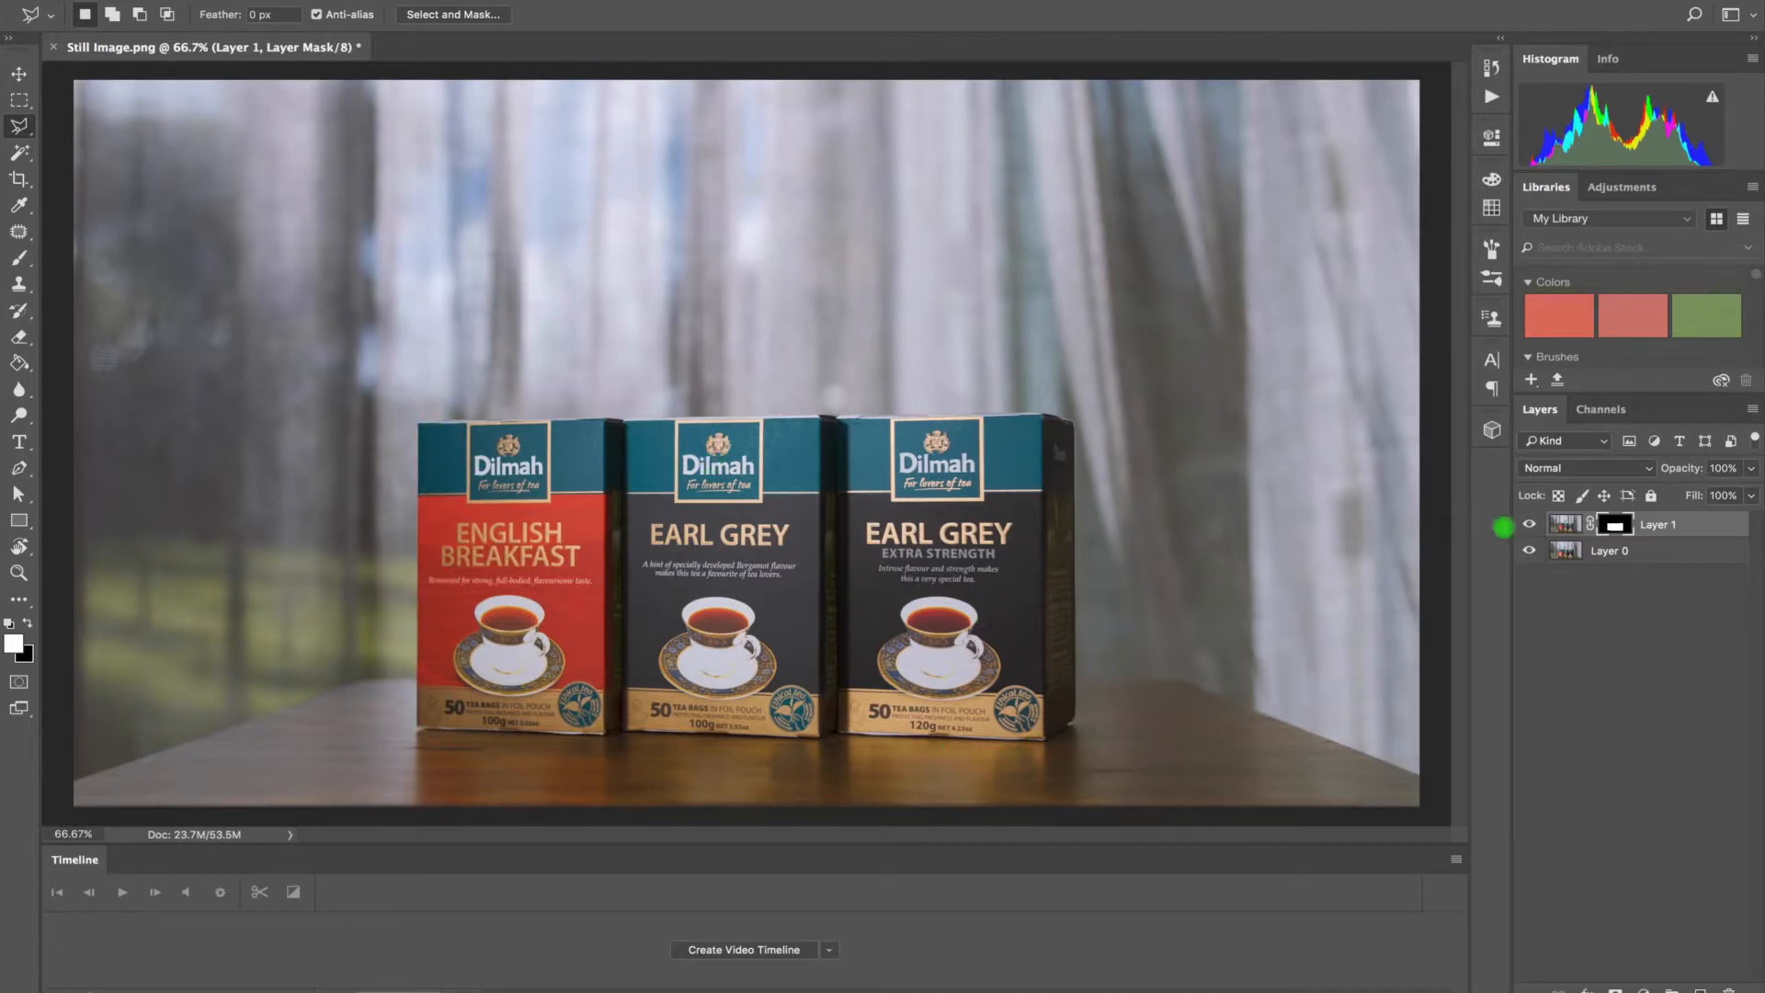
left_click(1530, 525)
left_click(1530, 525)
left_click(1528, 525)
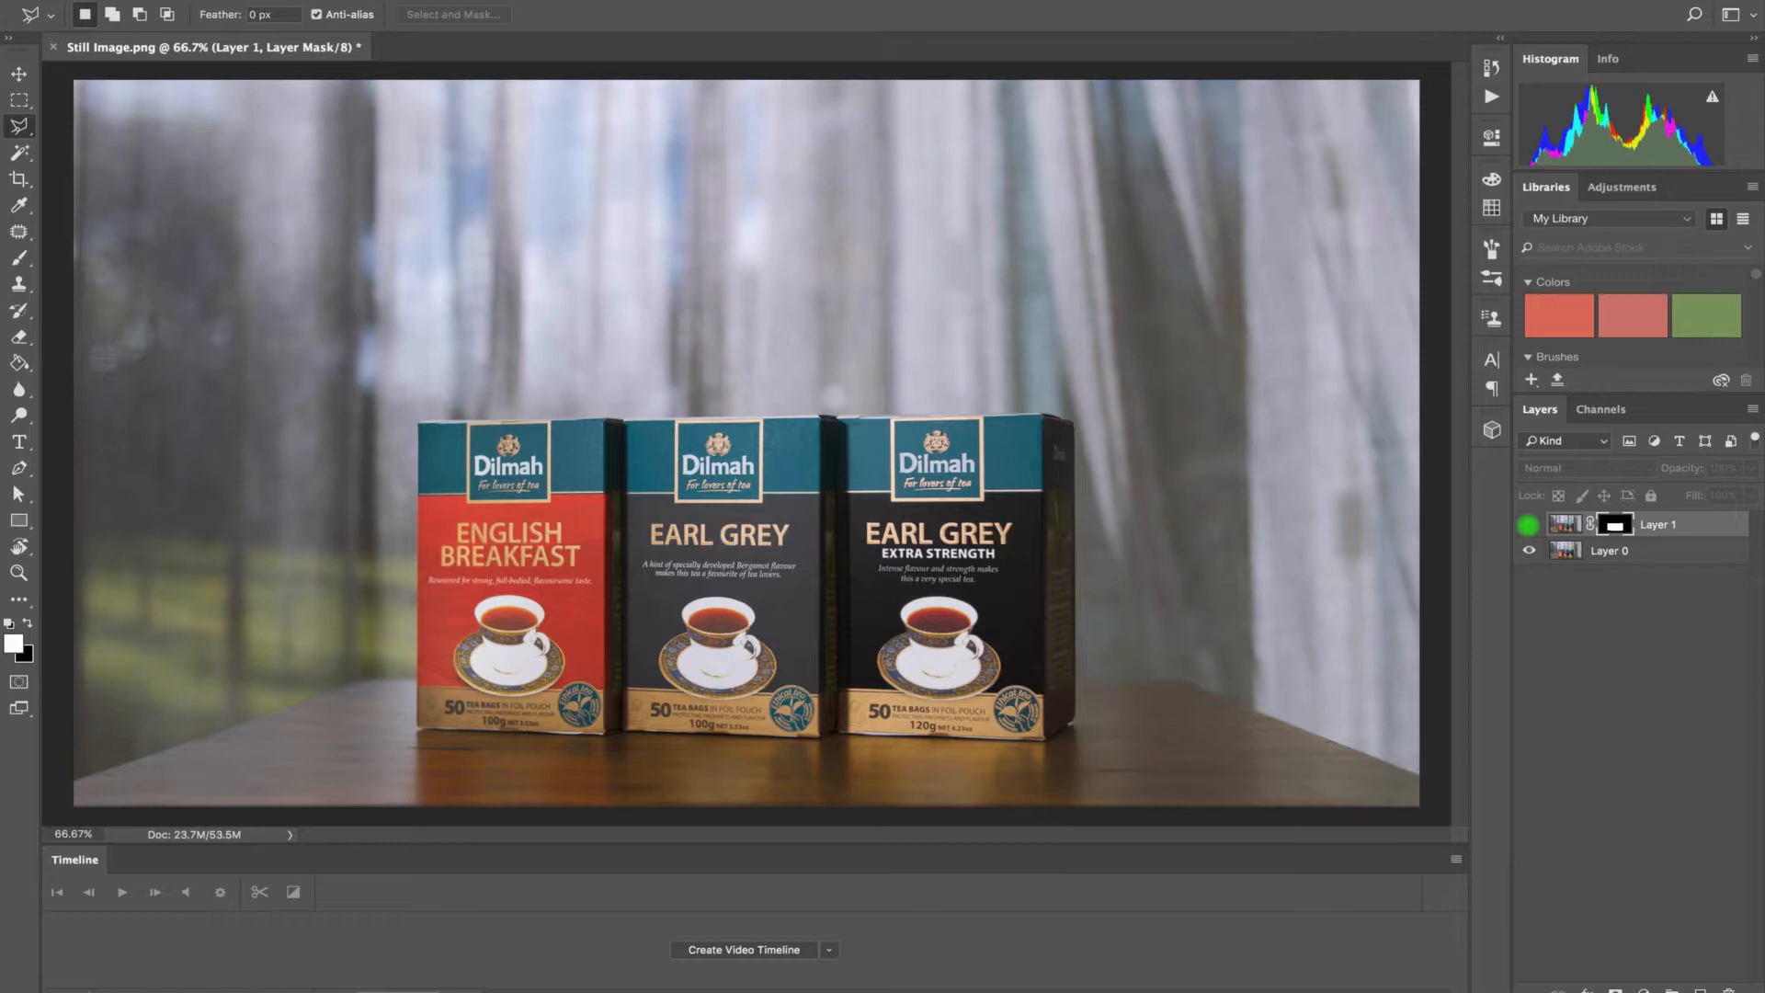
left_click(1528, 525)
left_click(1528, 525)
left_click(1528, 525)
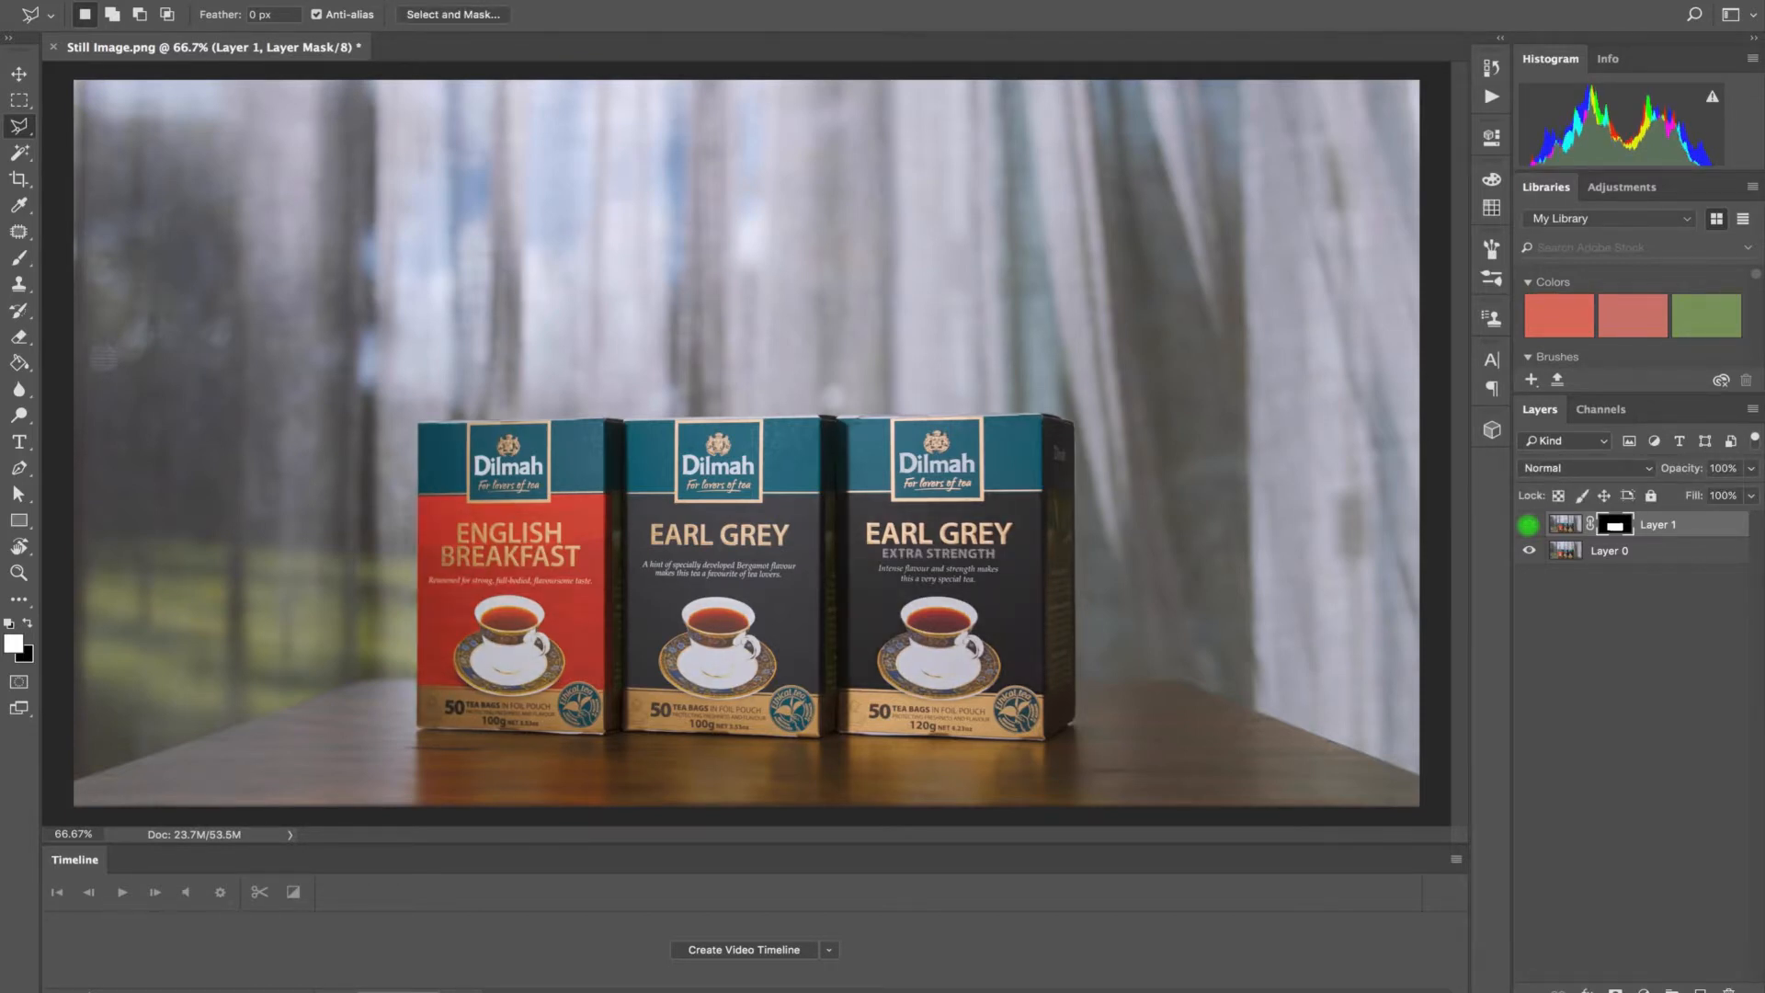
left_click(1527, 525)
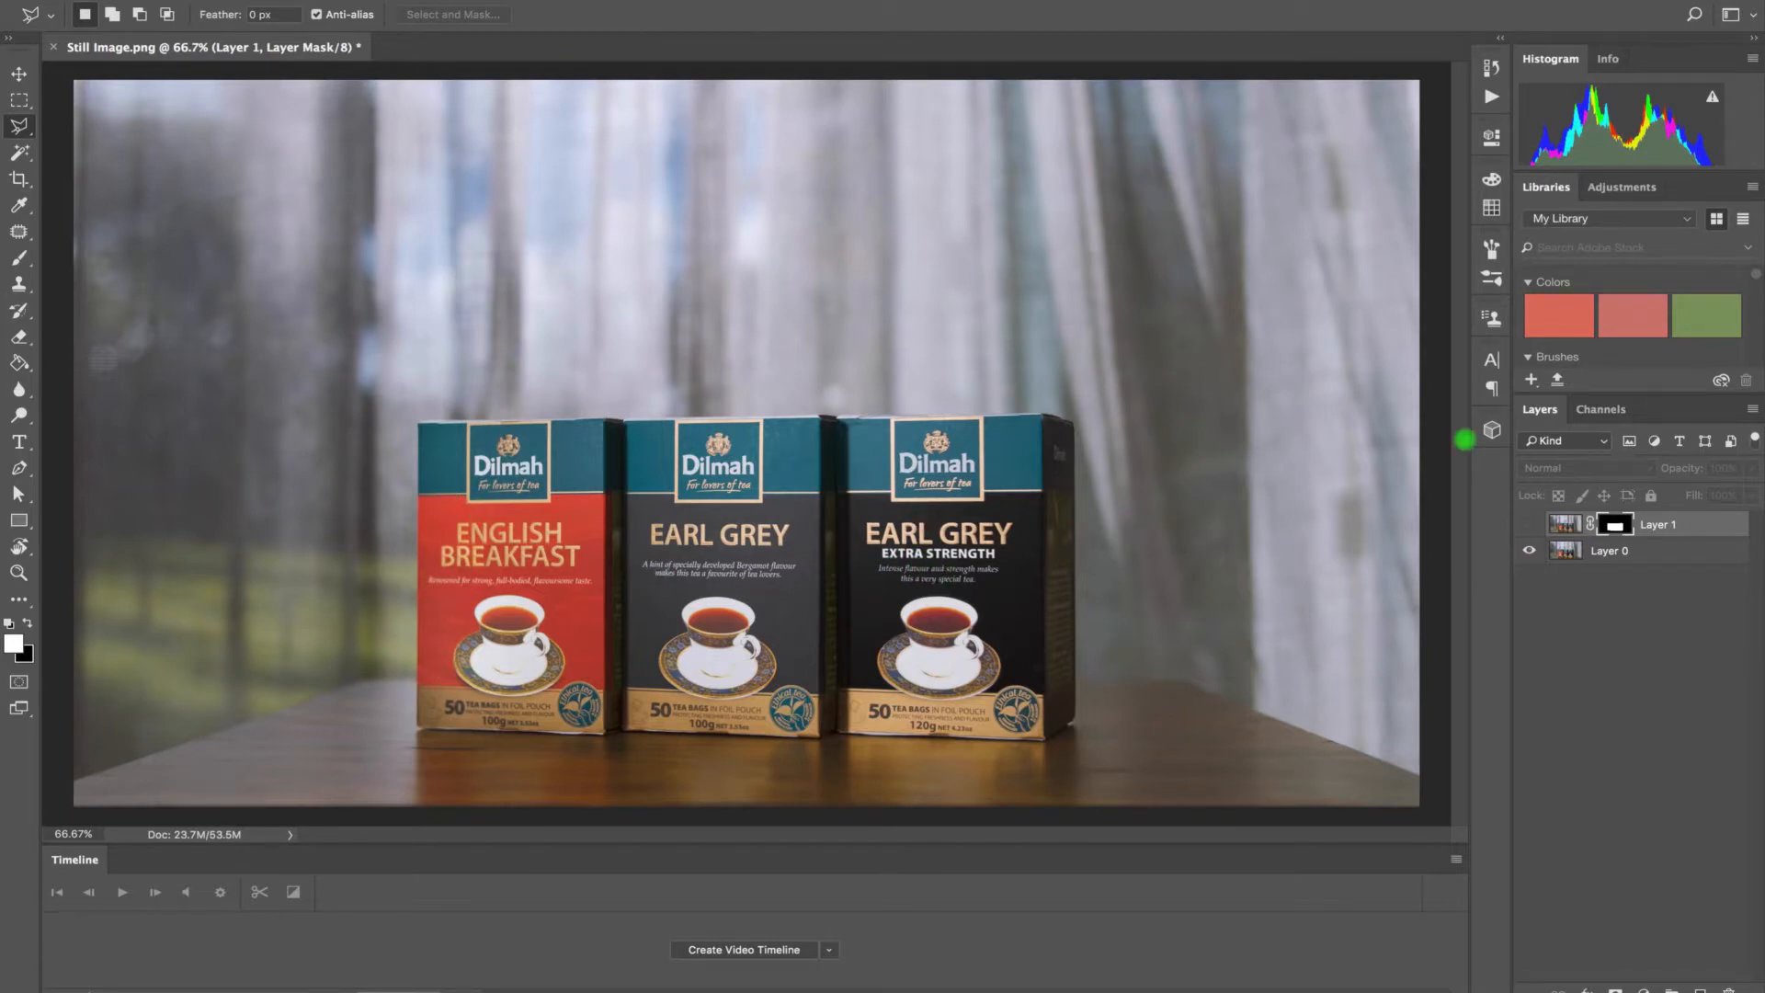
left_click(1529, 523)
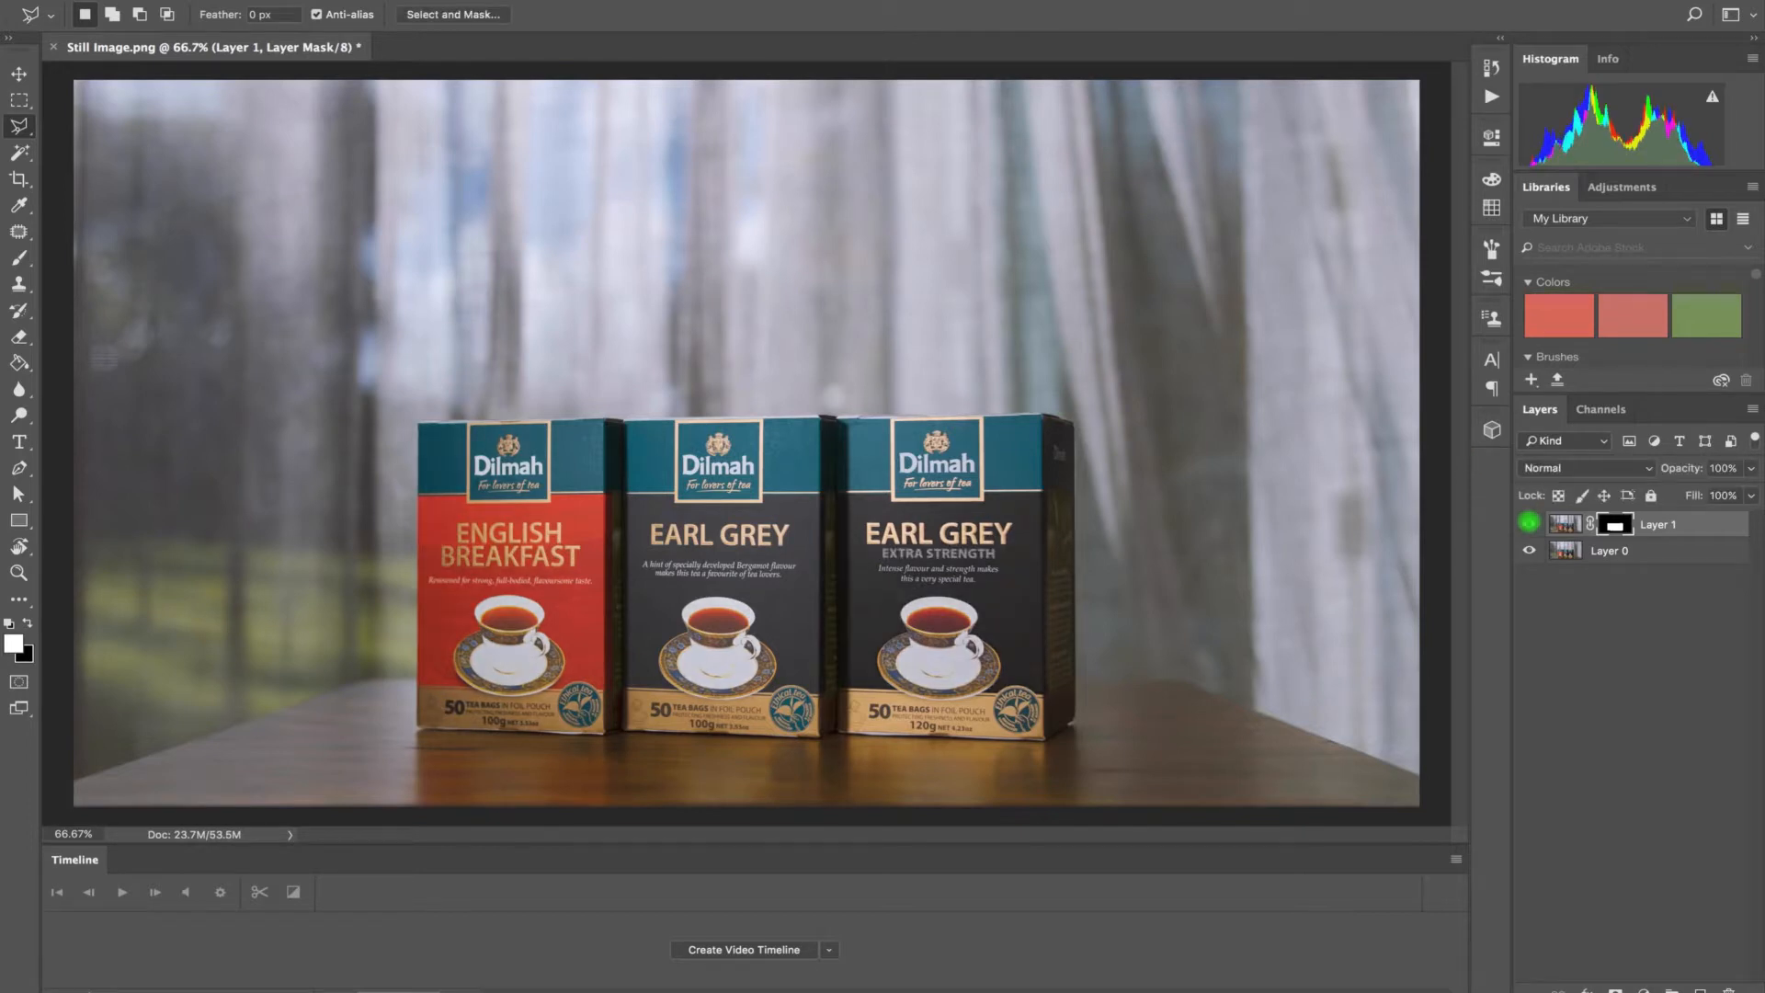
left_click(1529, 523)
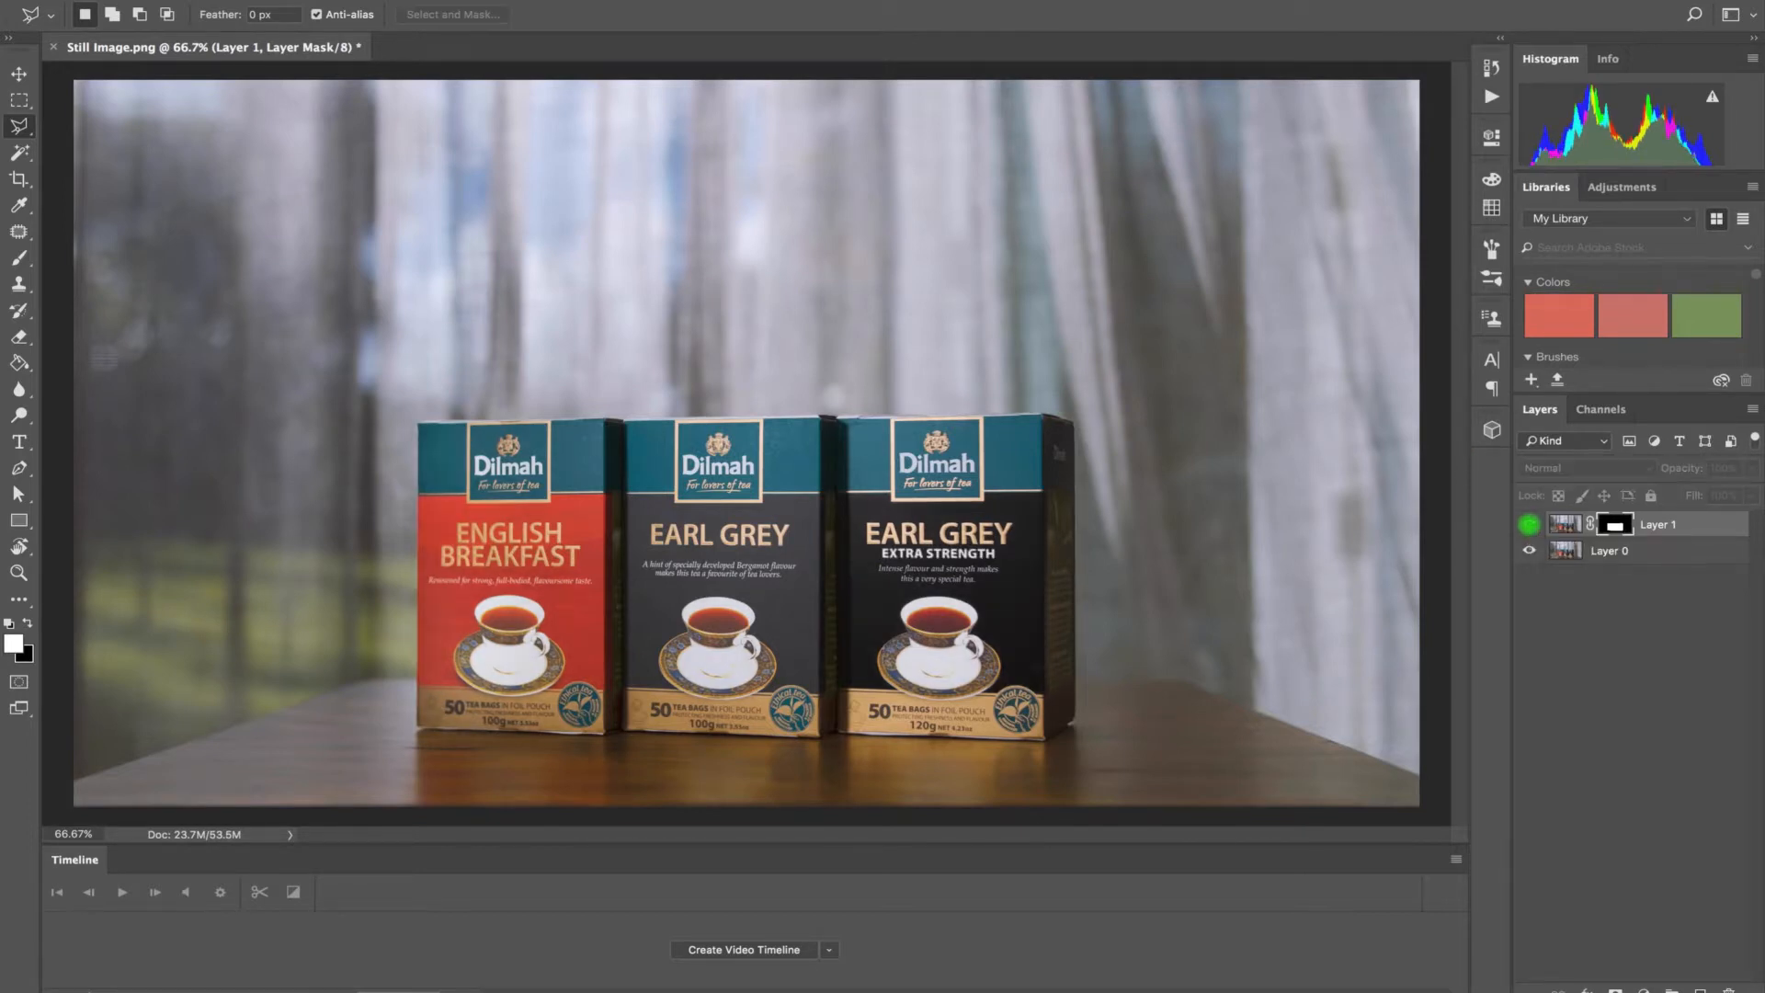
mouse_move(760, 991)
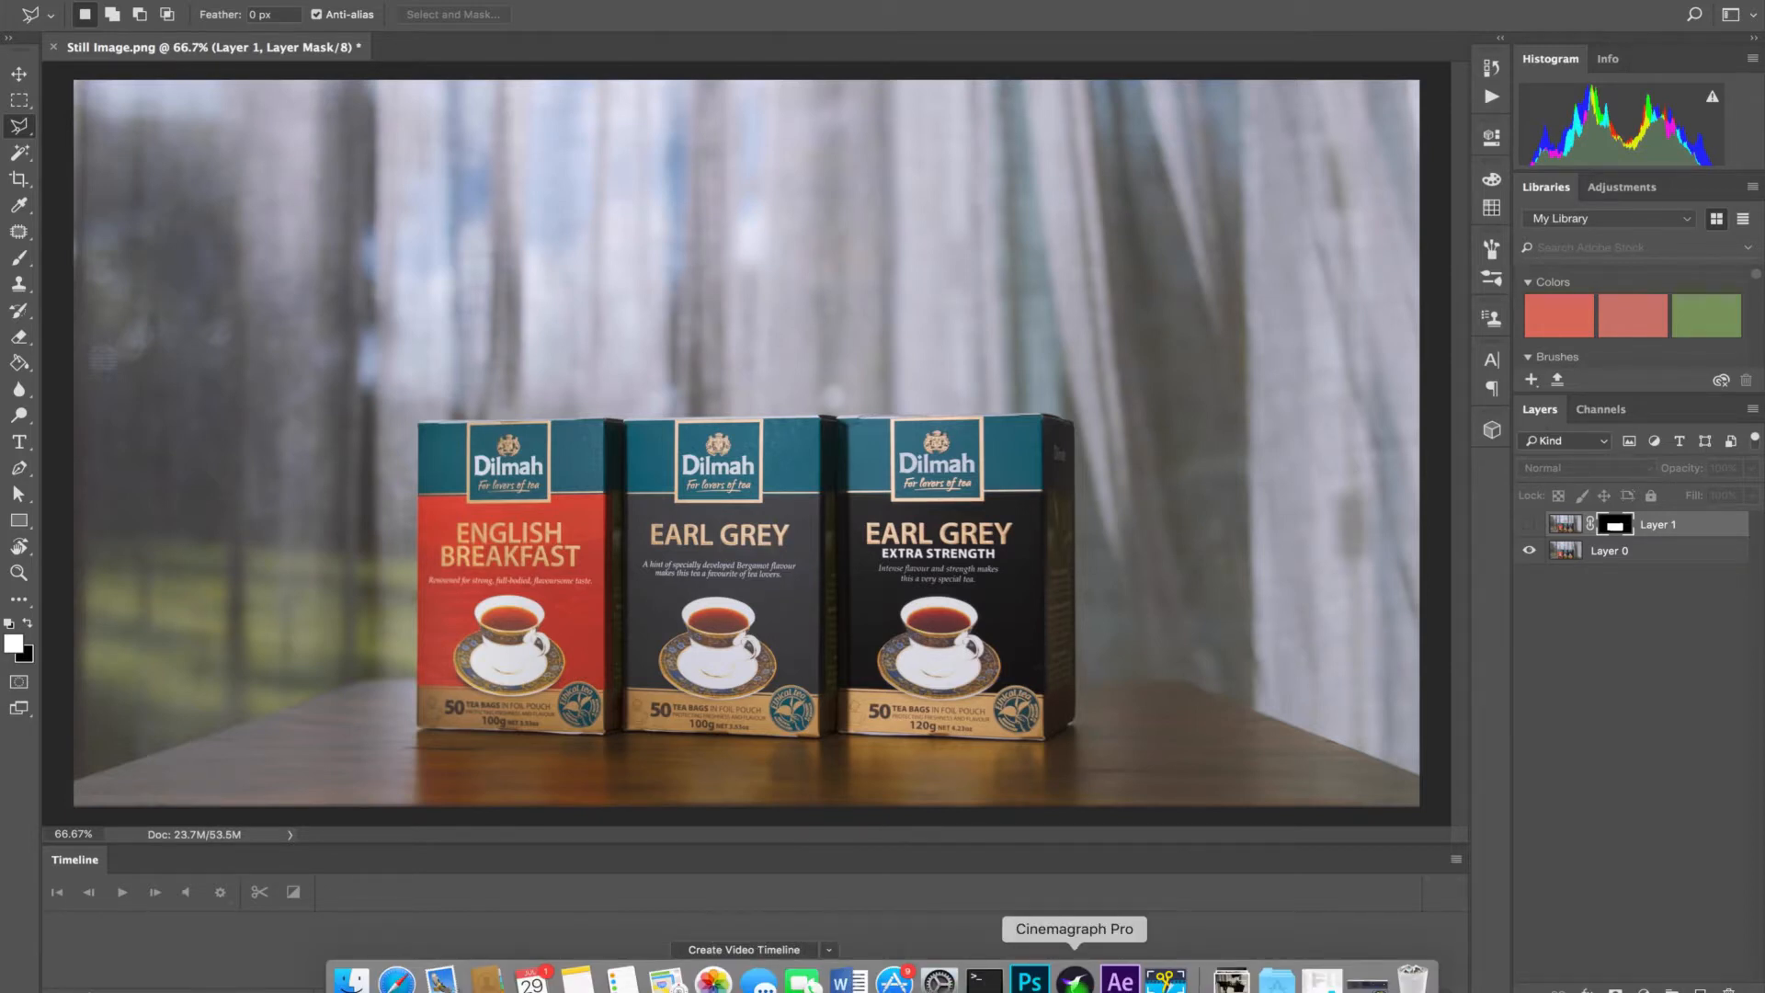
Switch to Cinemagraph Pro, import Still Image.png as the still image, and hide the mask overlay
left_click(1073, 980)
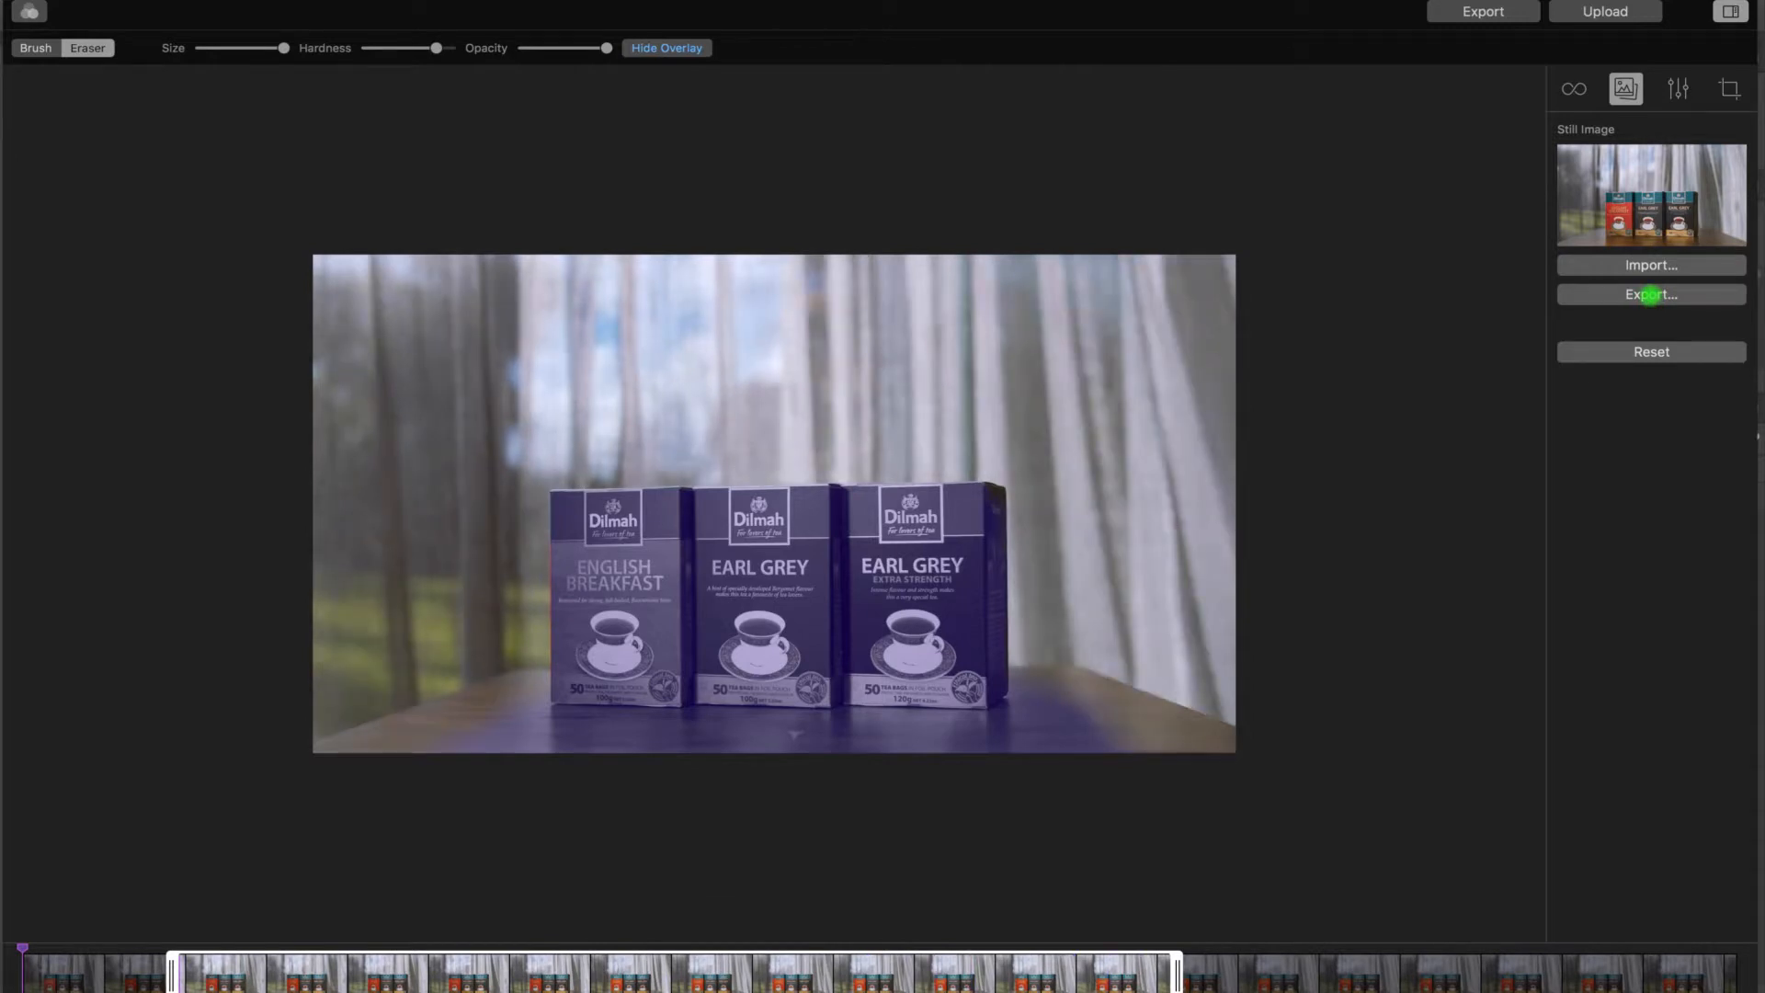
left_click(1651, 266)
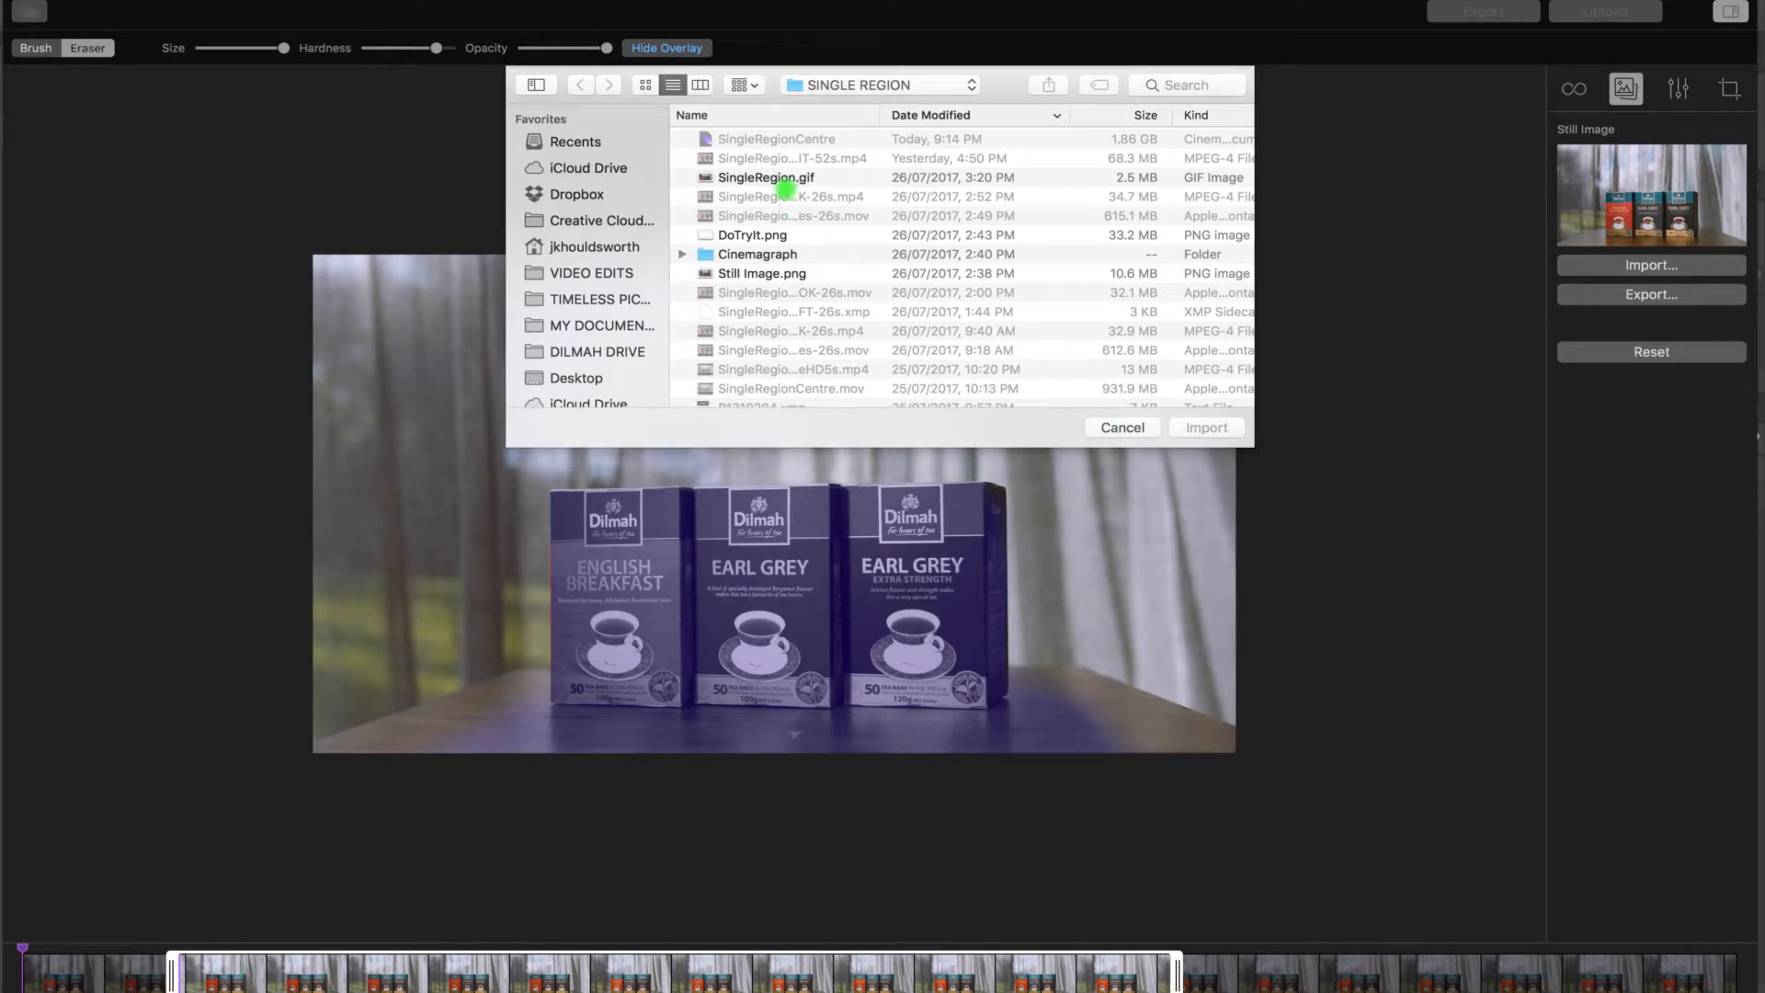
double_click(766, 274)
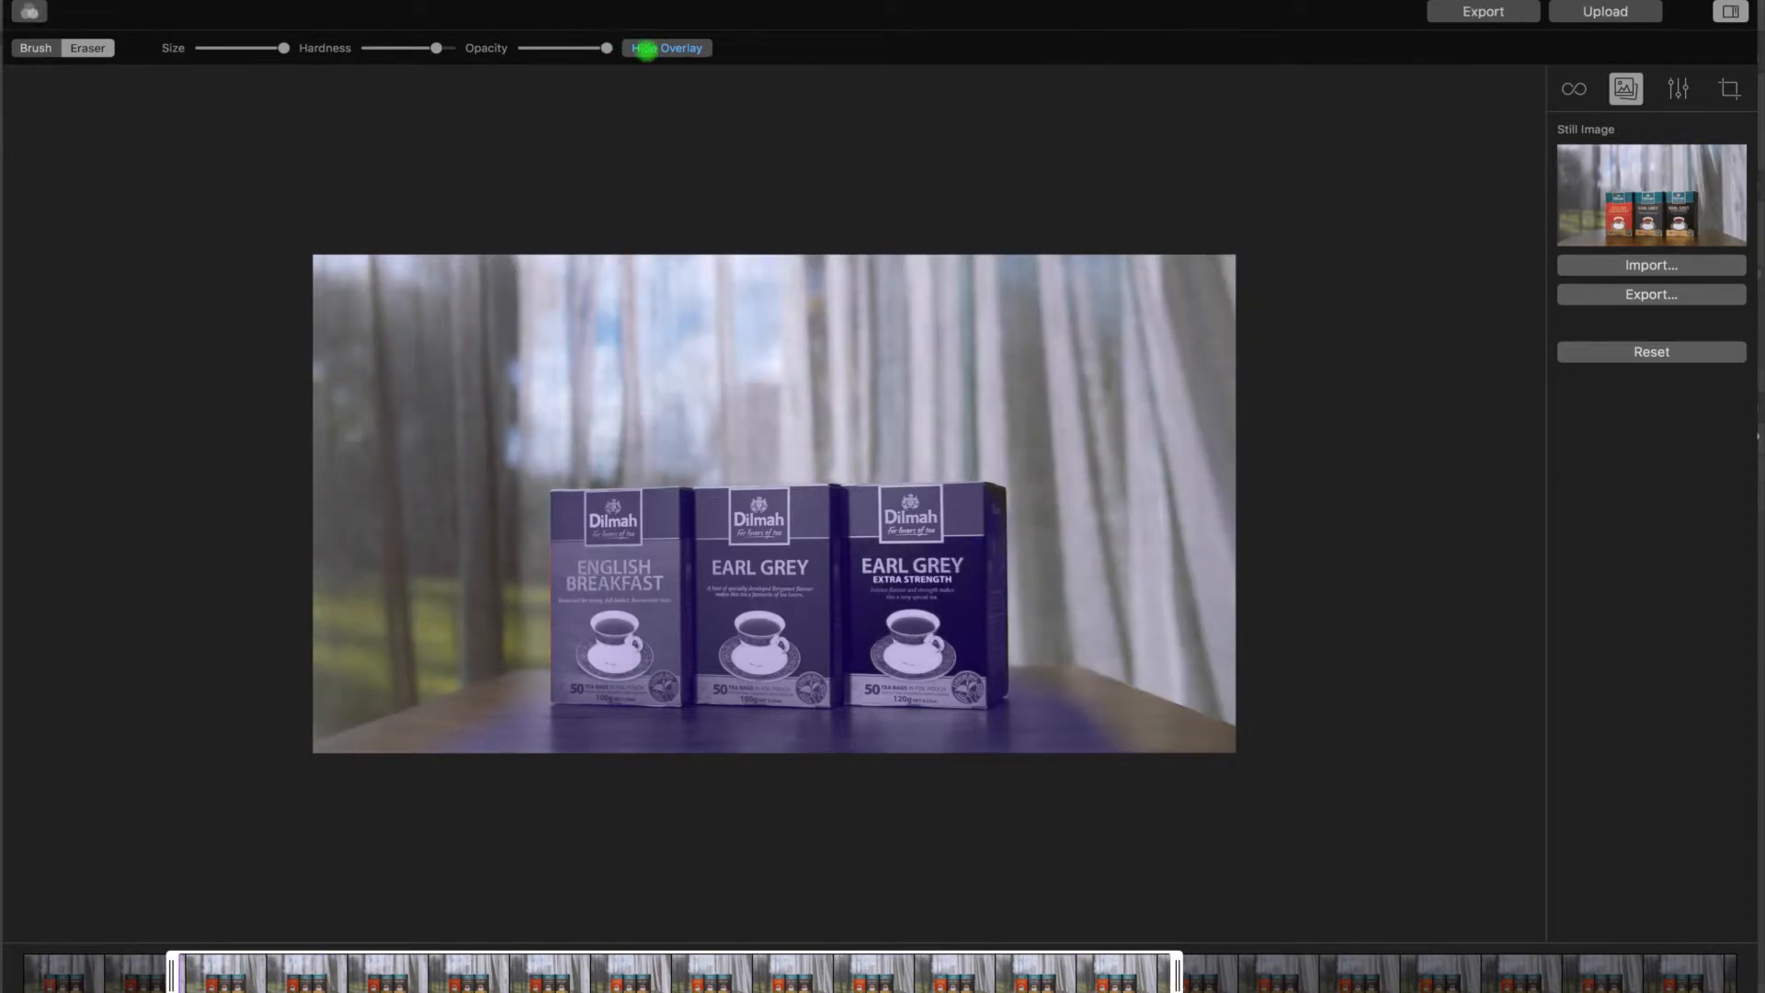
left_click(647, 49)
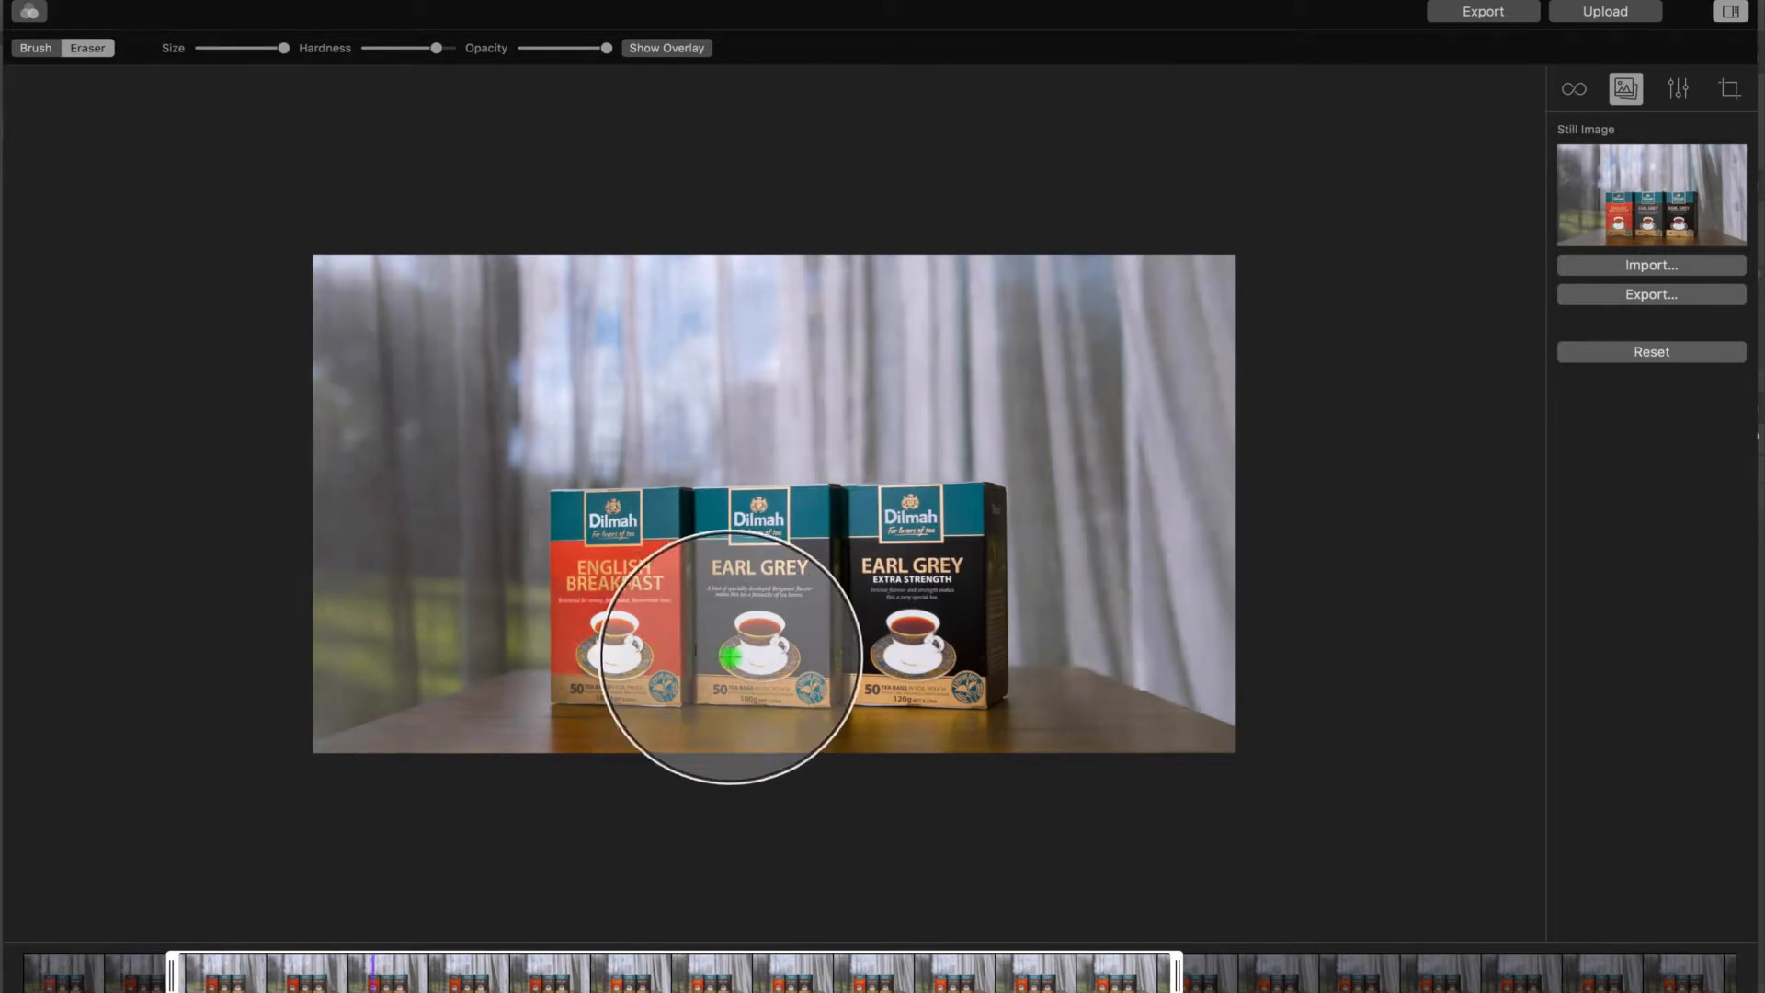
Paint over the tea boxes with the Brush and check the mask by toggling the overlay
left_click(27, 48)
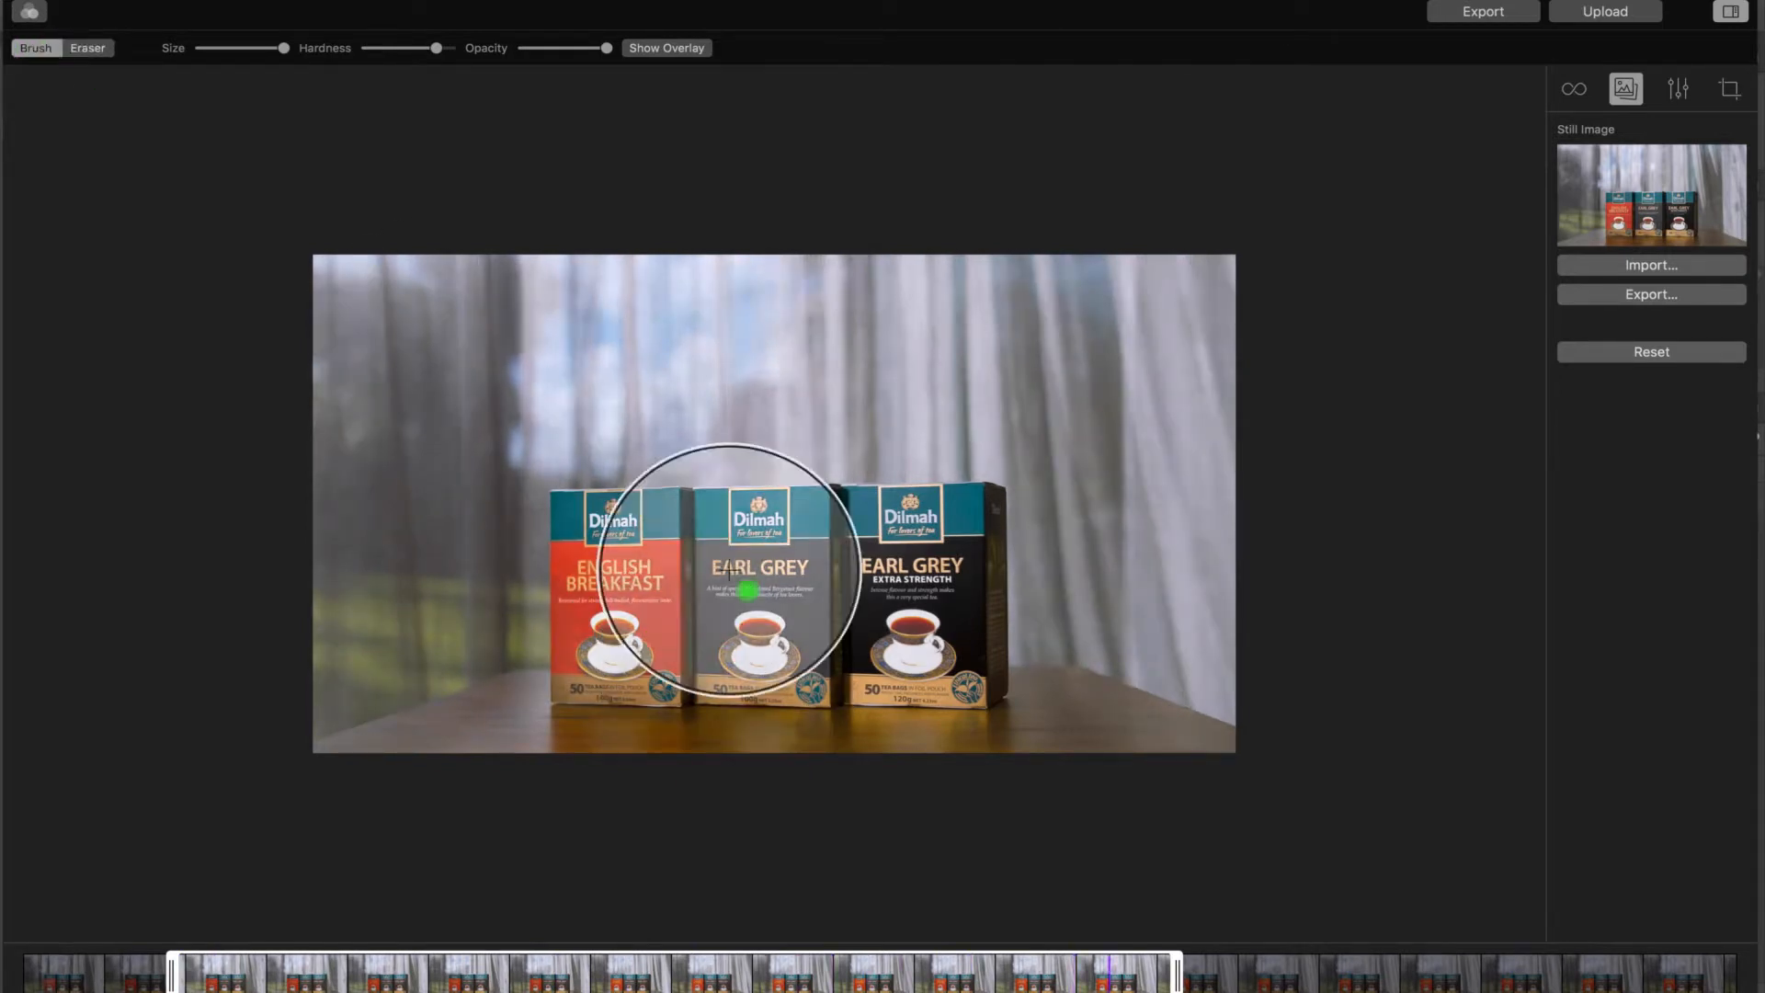
mouse_move(633, 601)
left_mouse_down()
mouse_move(611, 591)
mouse_move(906, 593)
mouse_move(662, 630)
left_mouse_up()
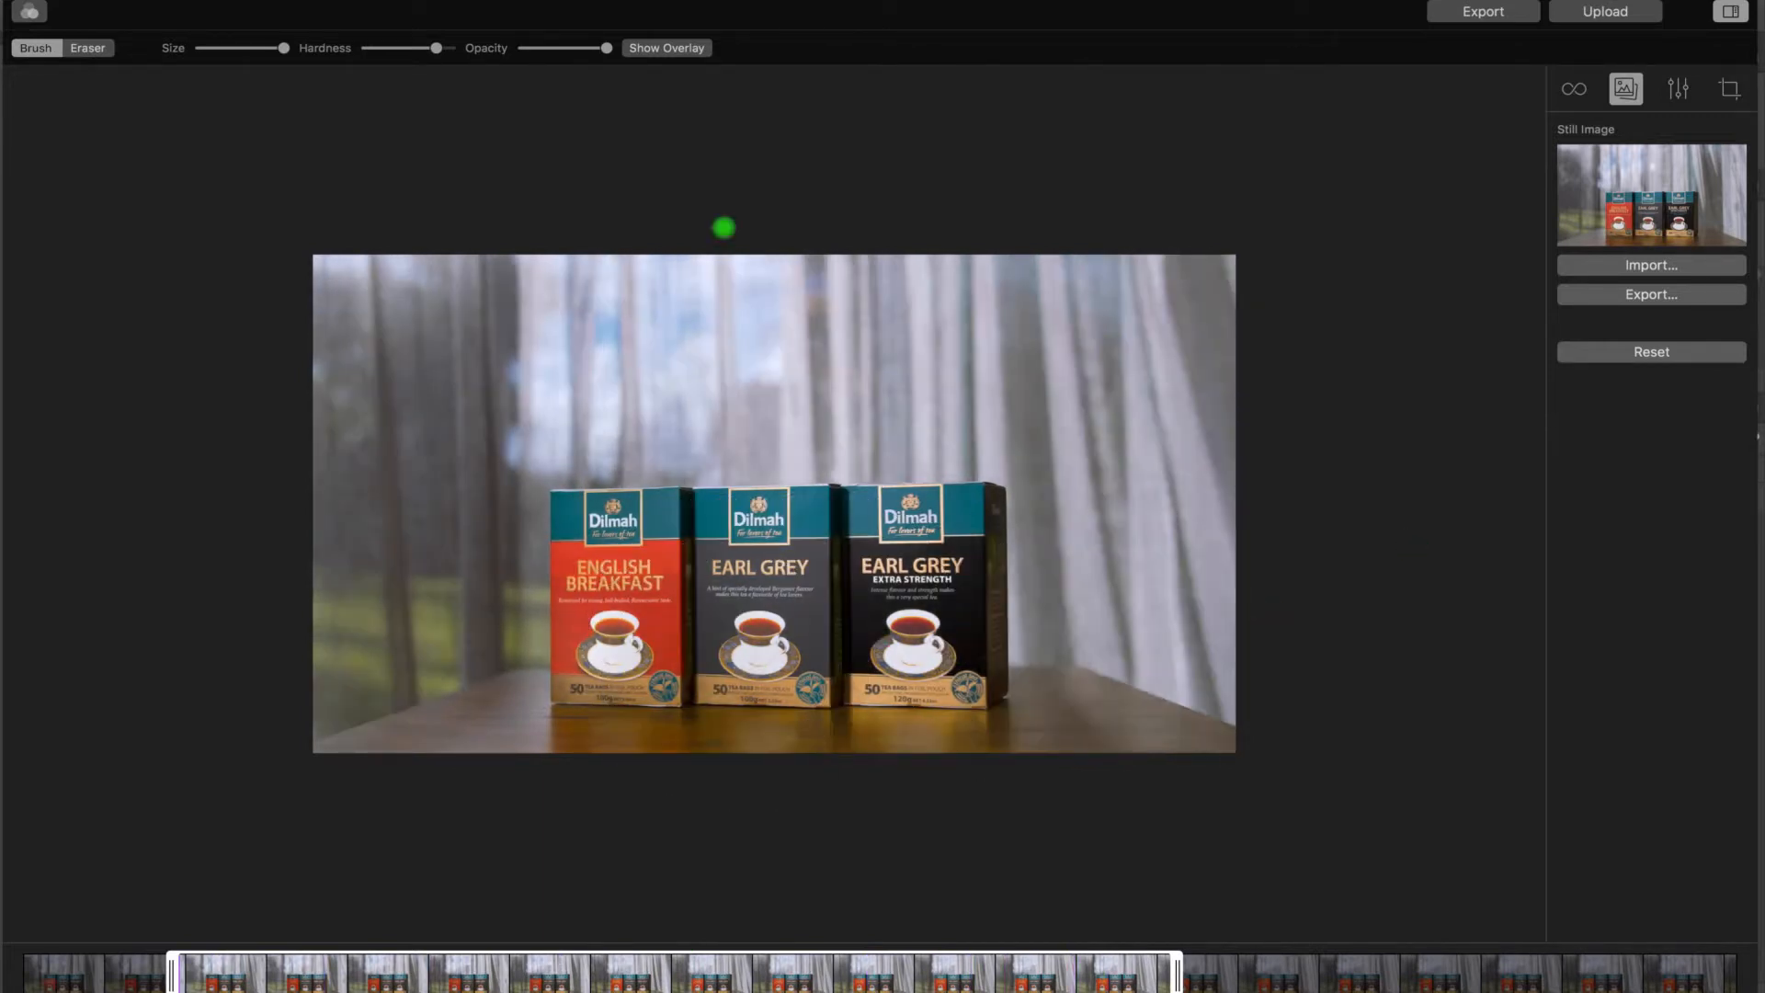
left_click(665, 48)
left_click(664, 48)
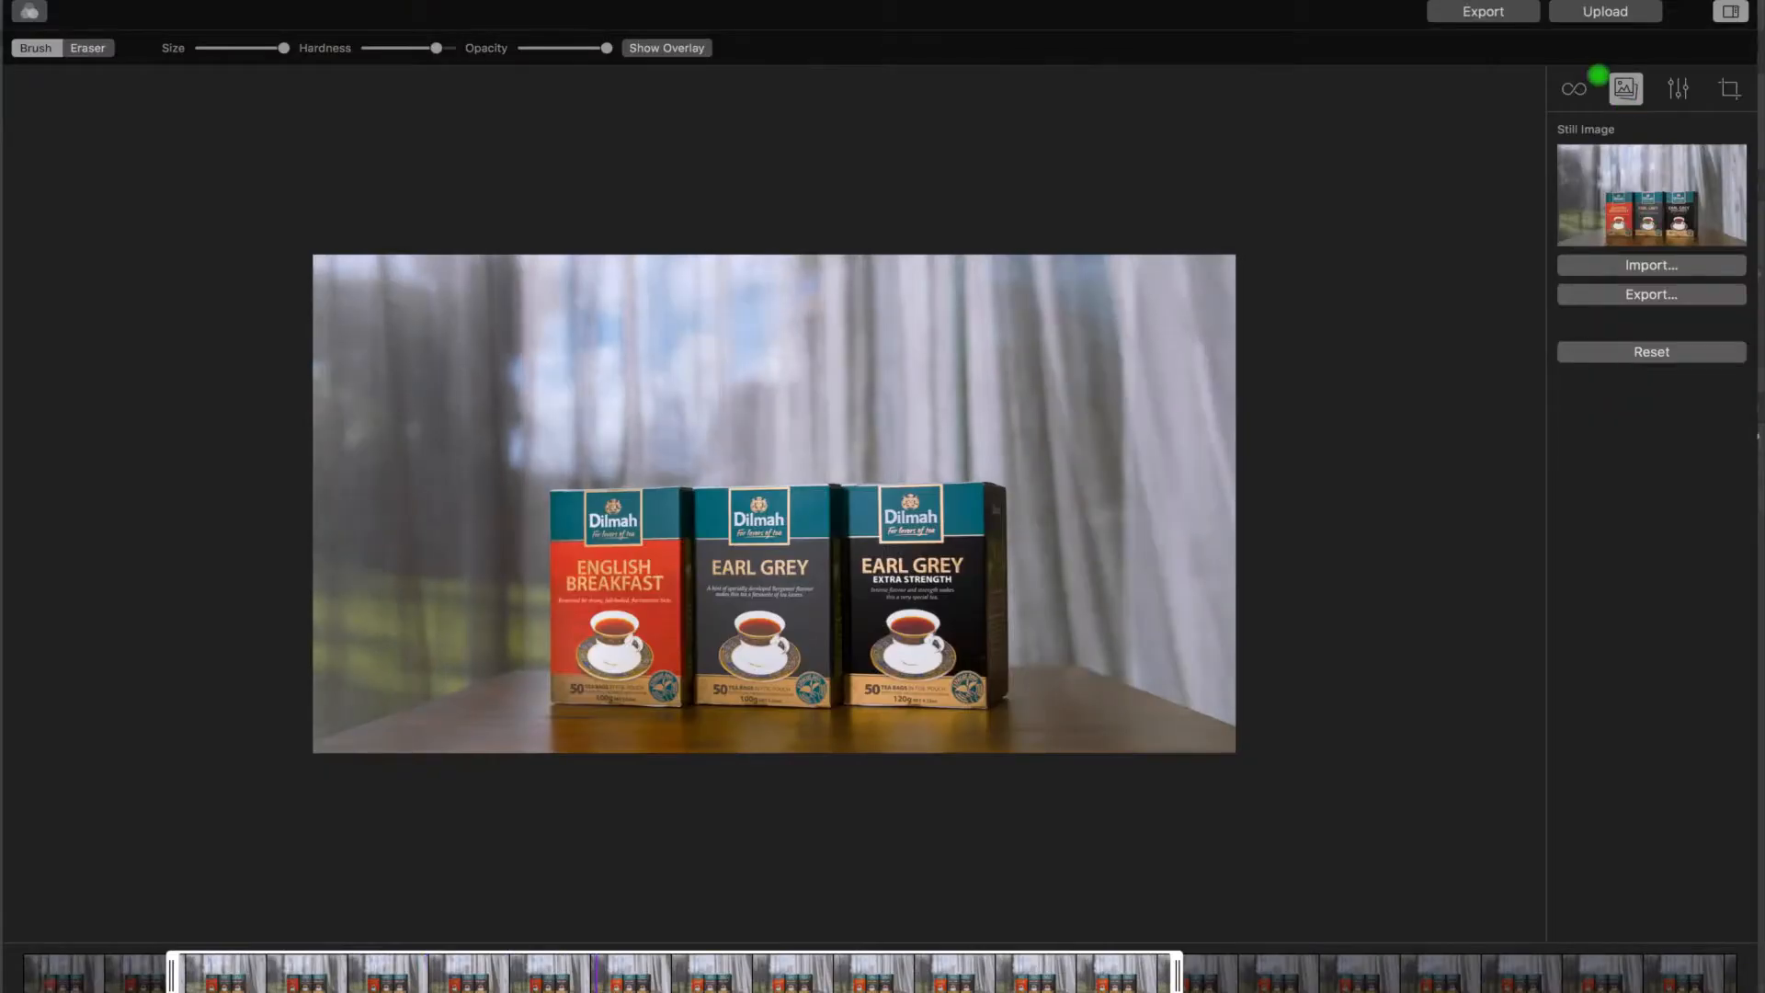
Review the loop settings, set up a full-size Apple ProRes 422 export with 9 repetitions, and cancel the export
left_click(1573, 84)
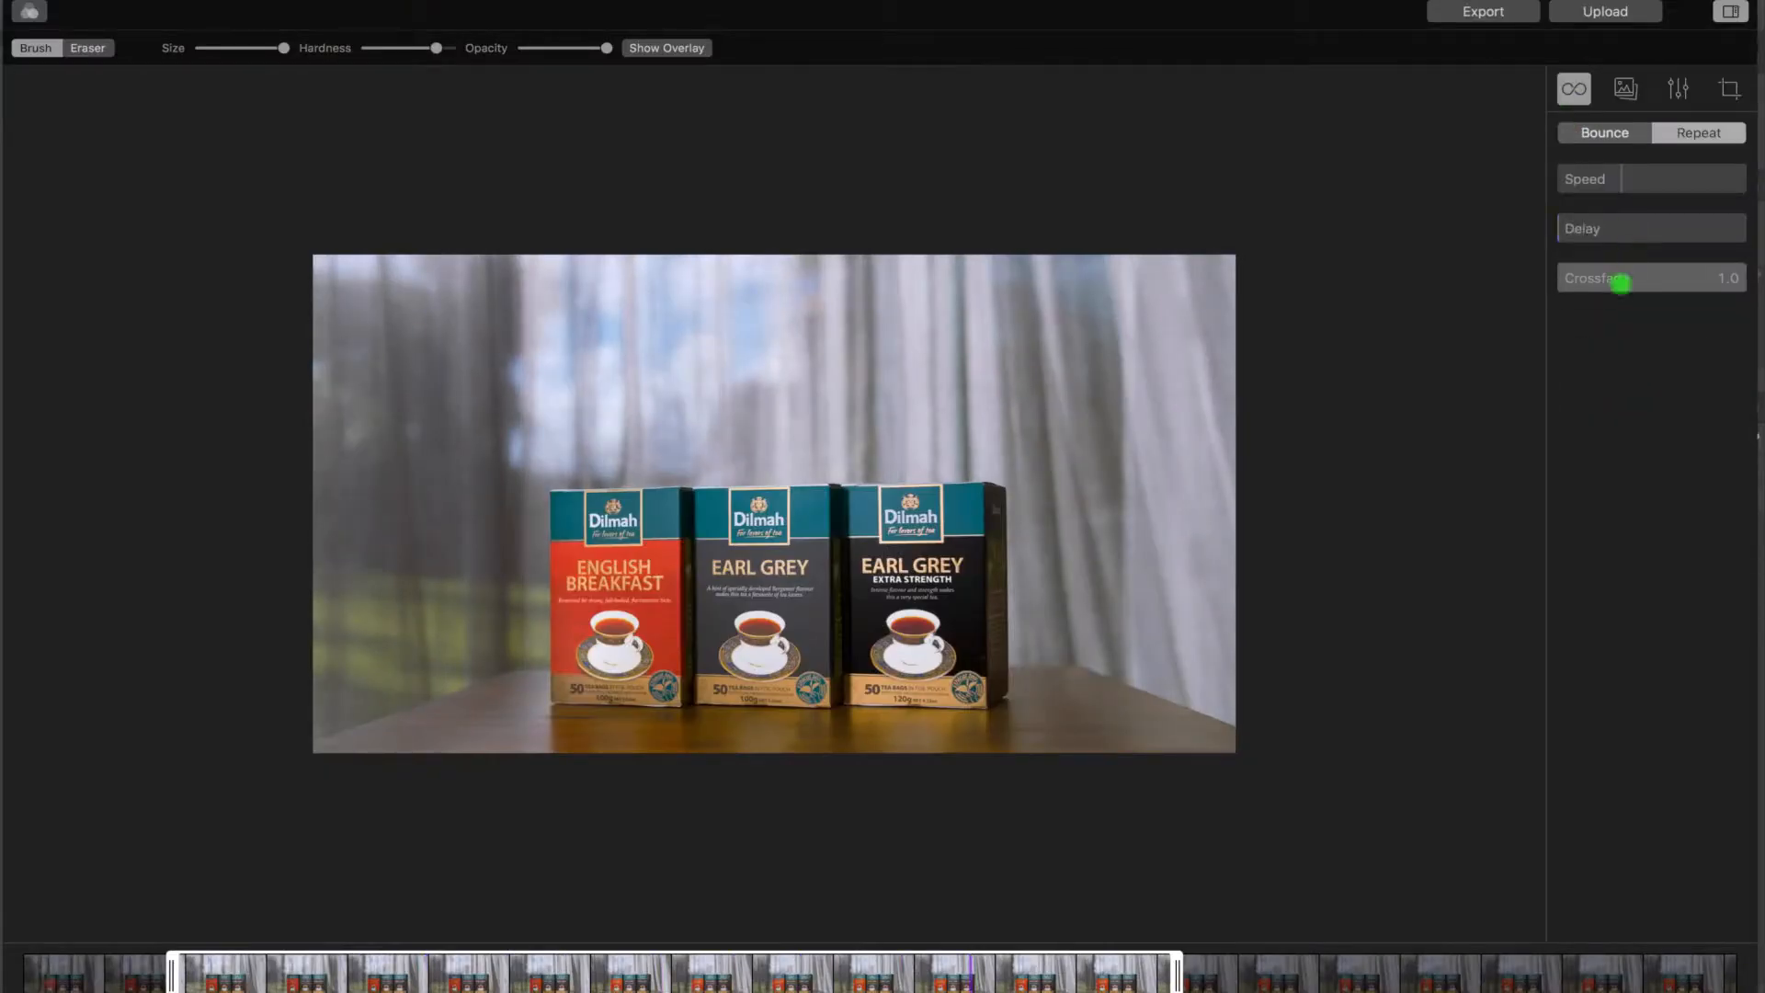
left_click(1592, 15)
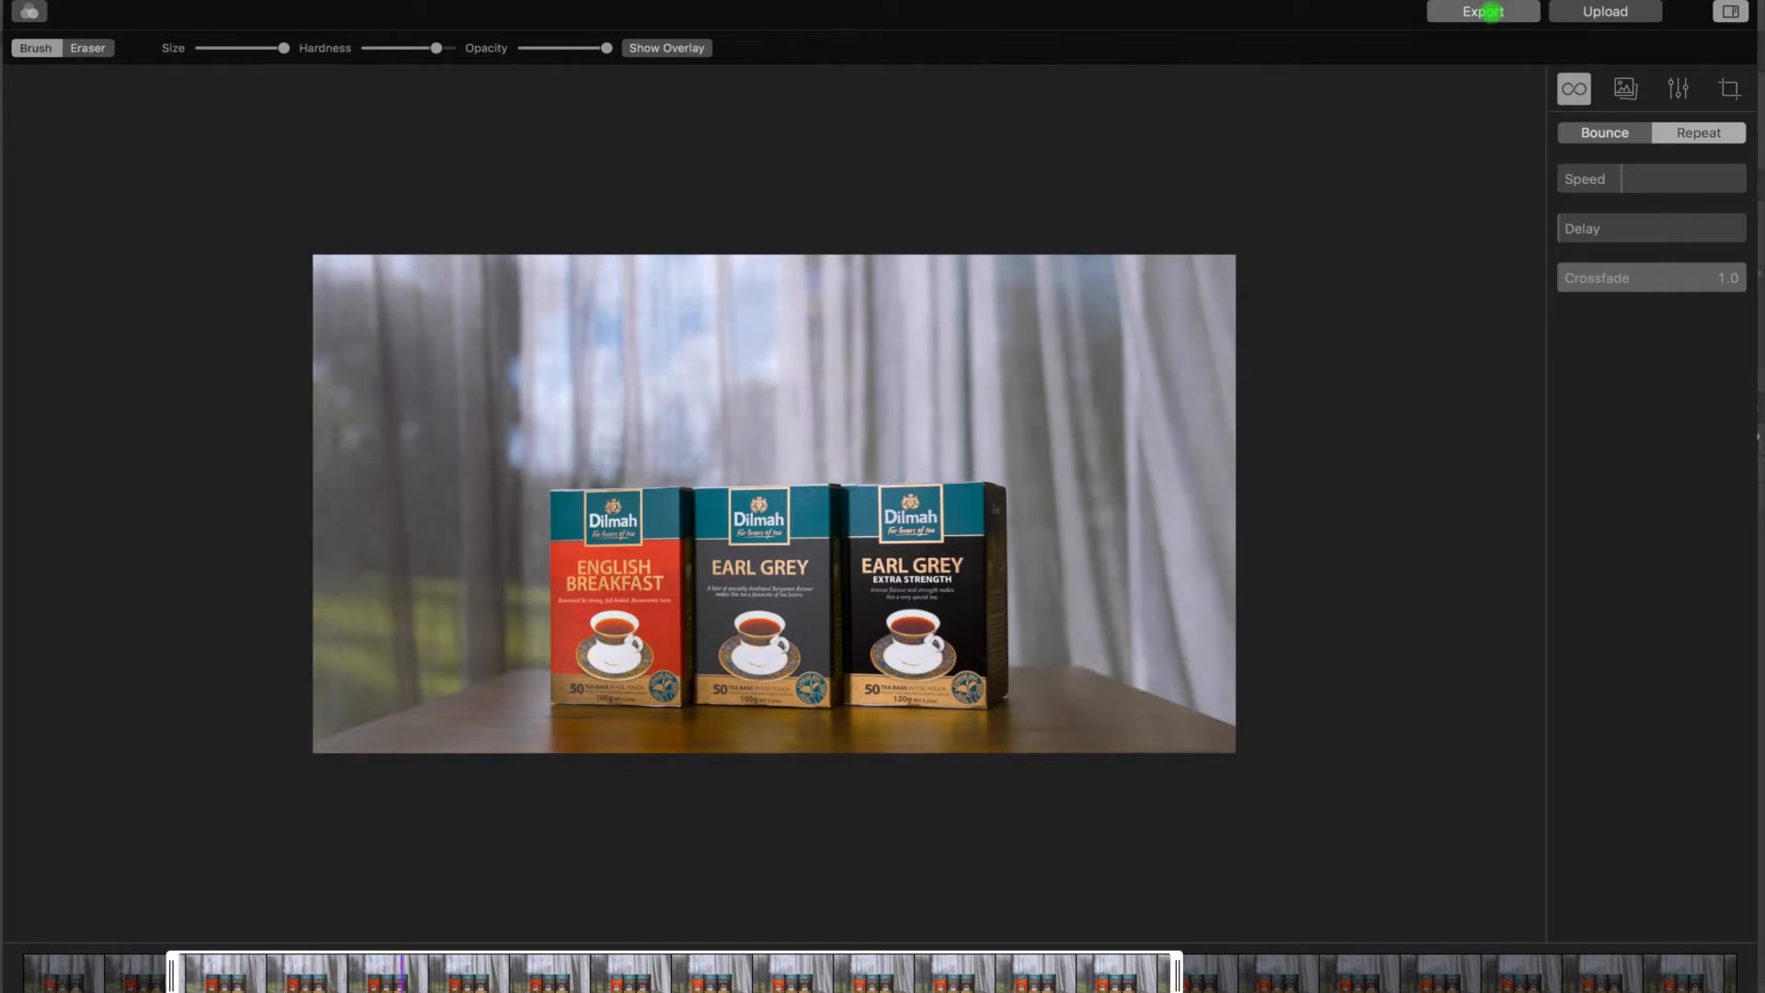
left_click(1483, 11)
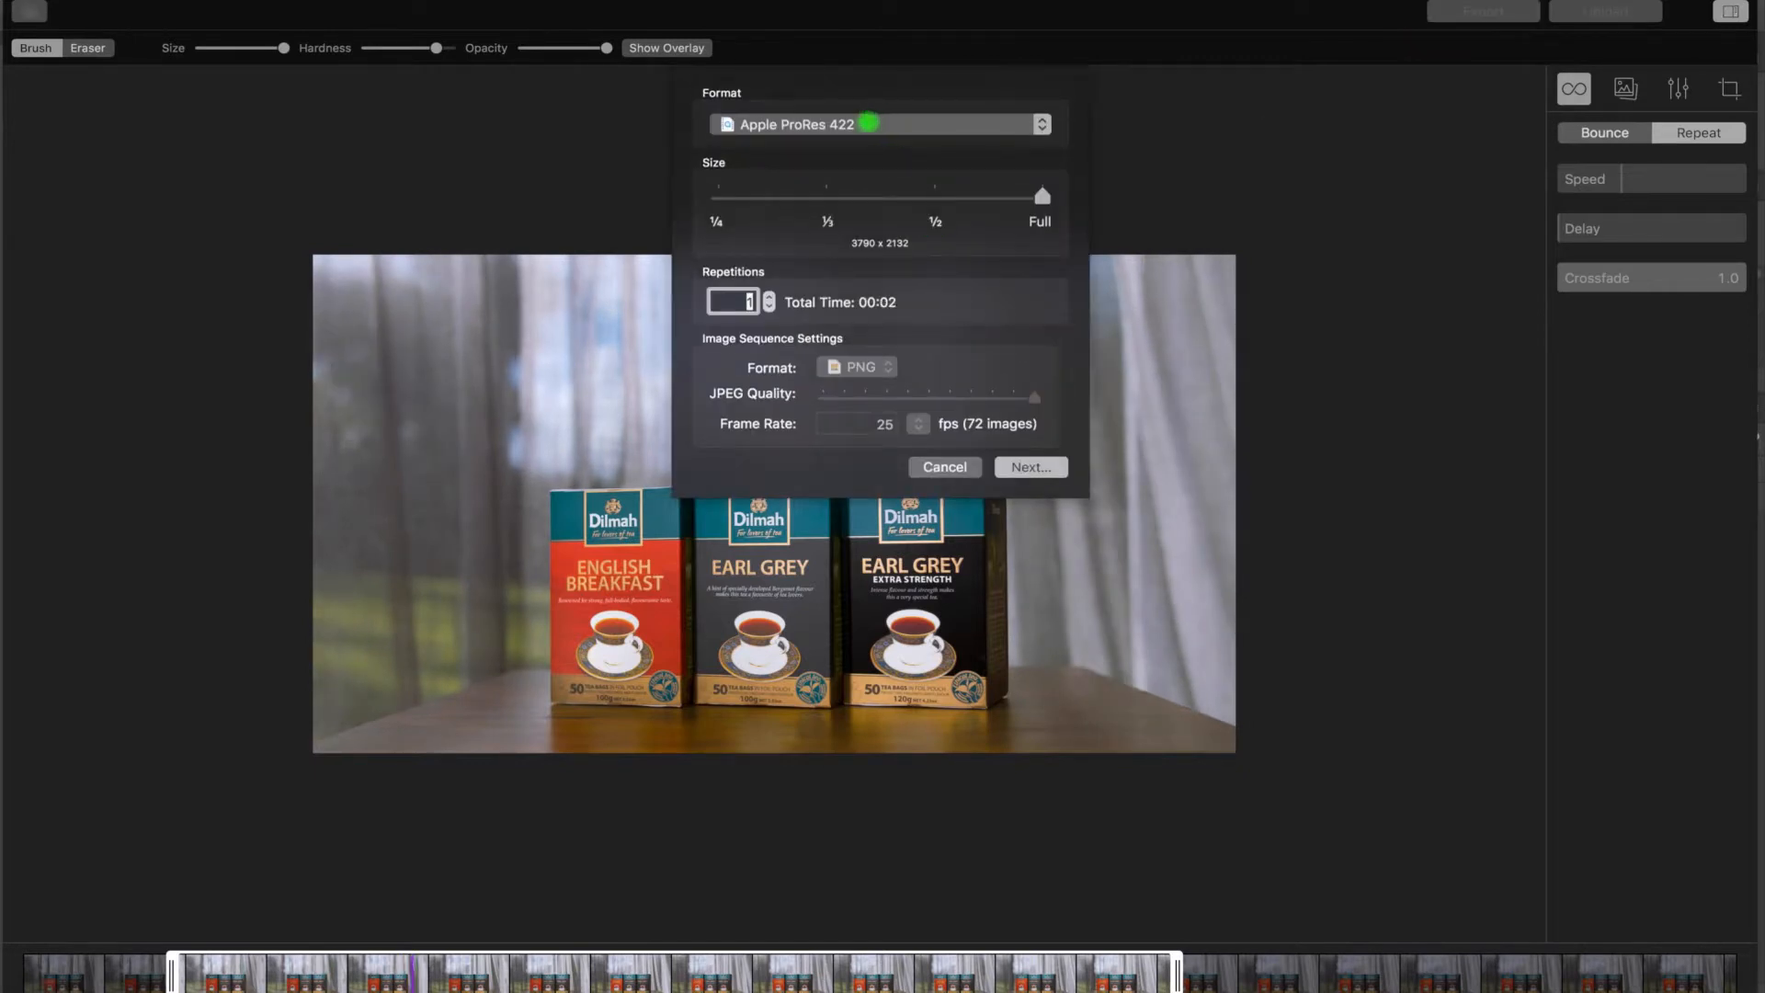
left_click(867, 122)
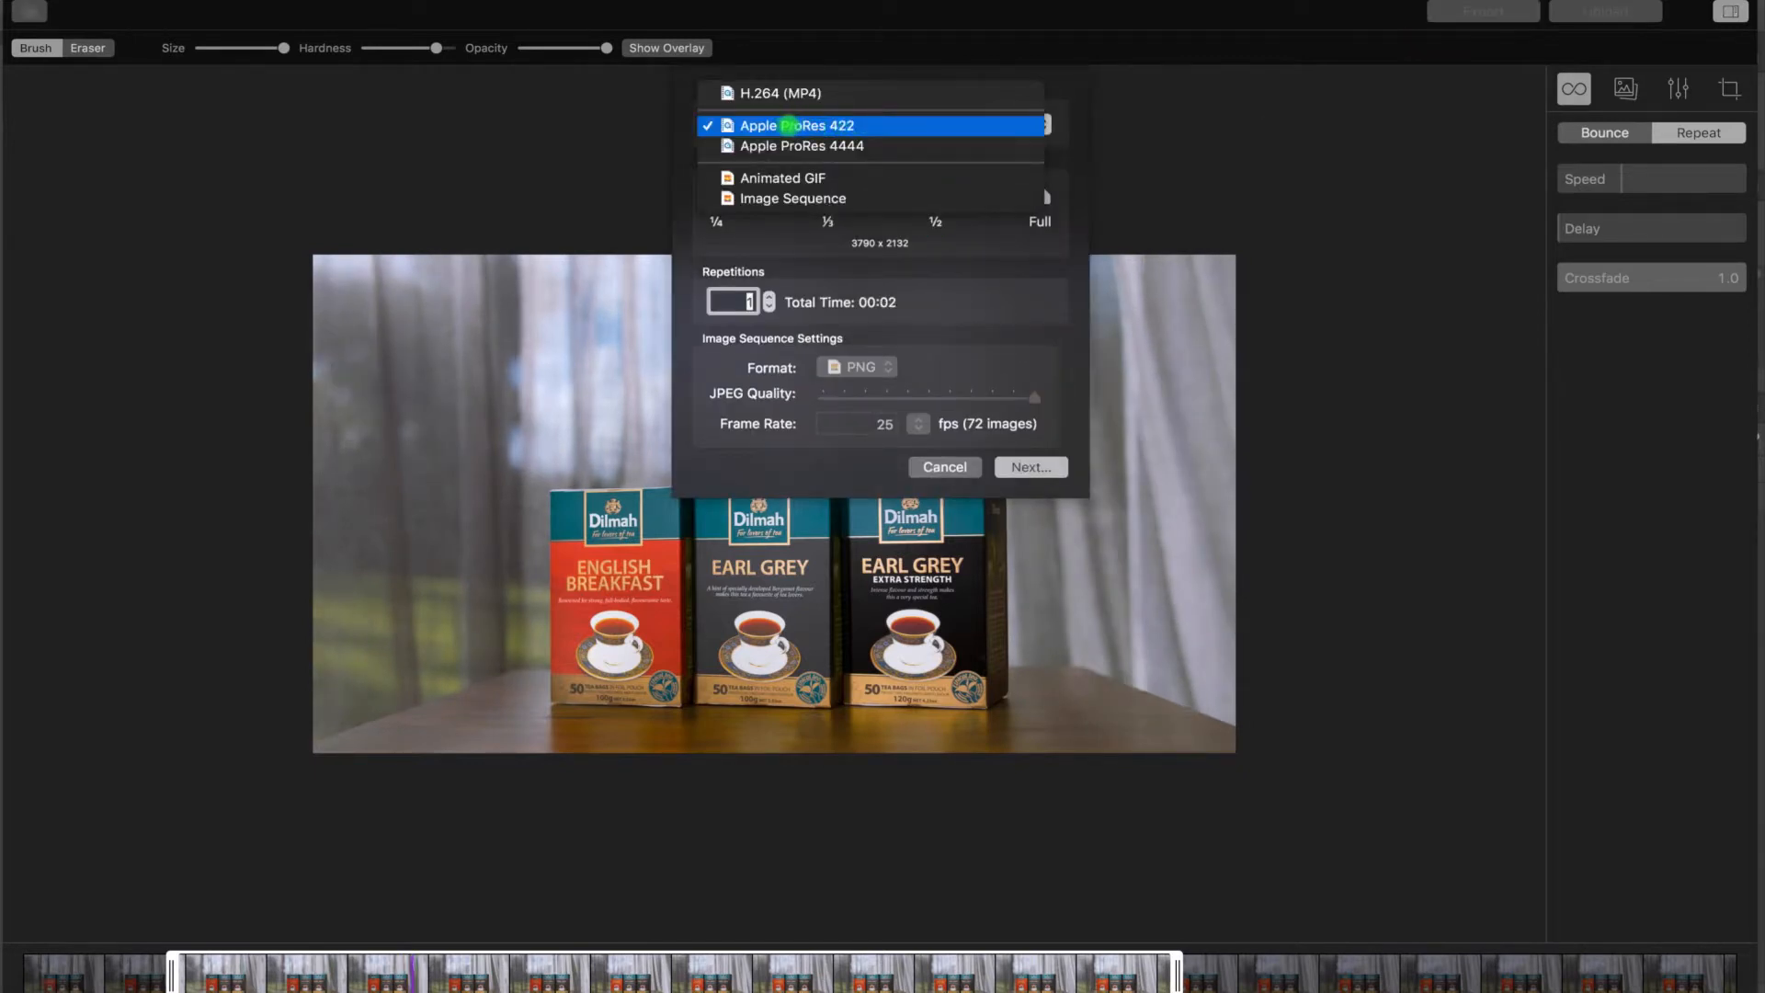
left_click(829, 126)
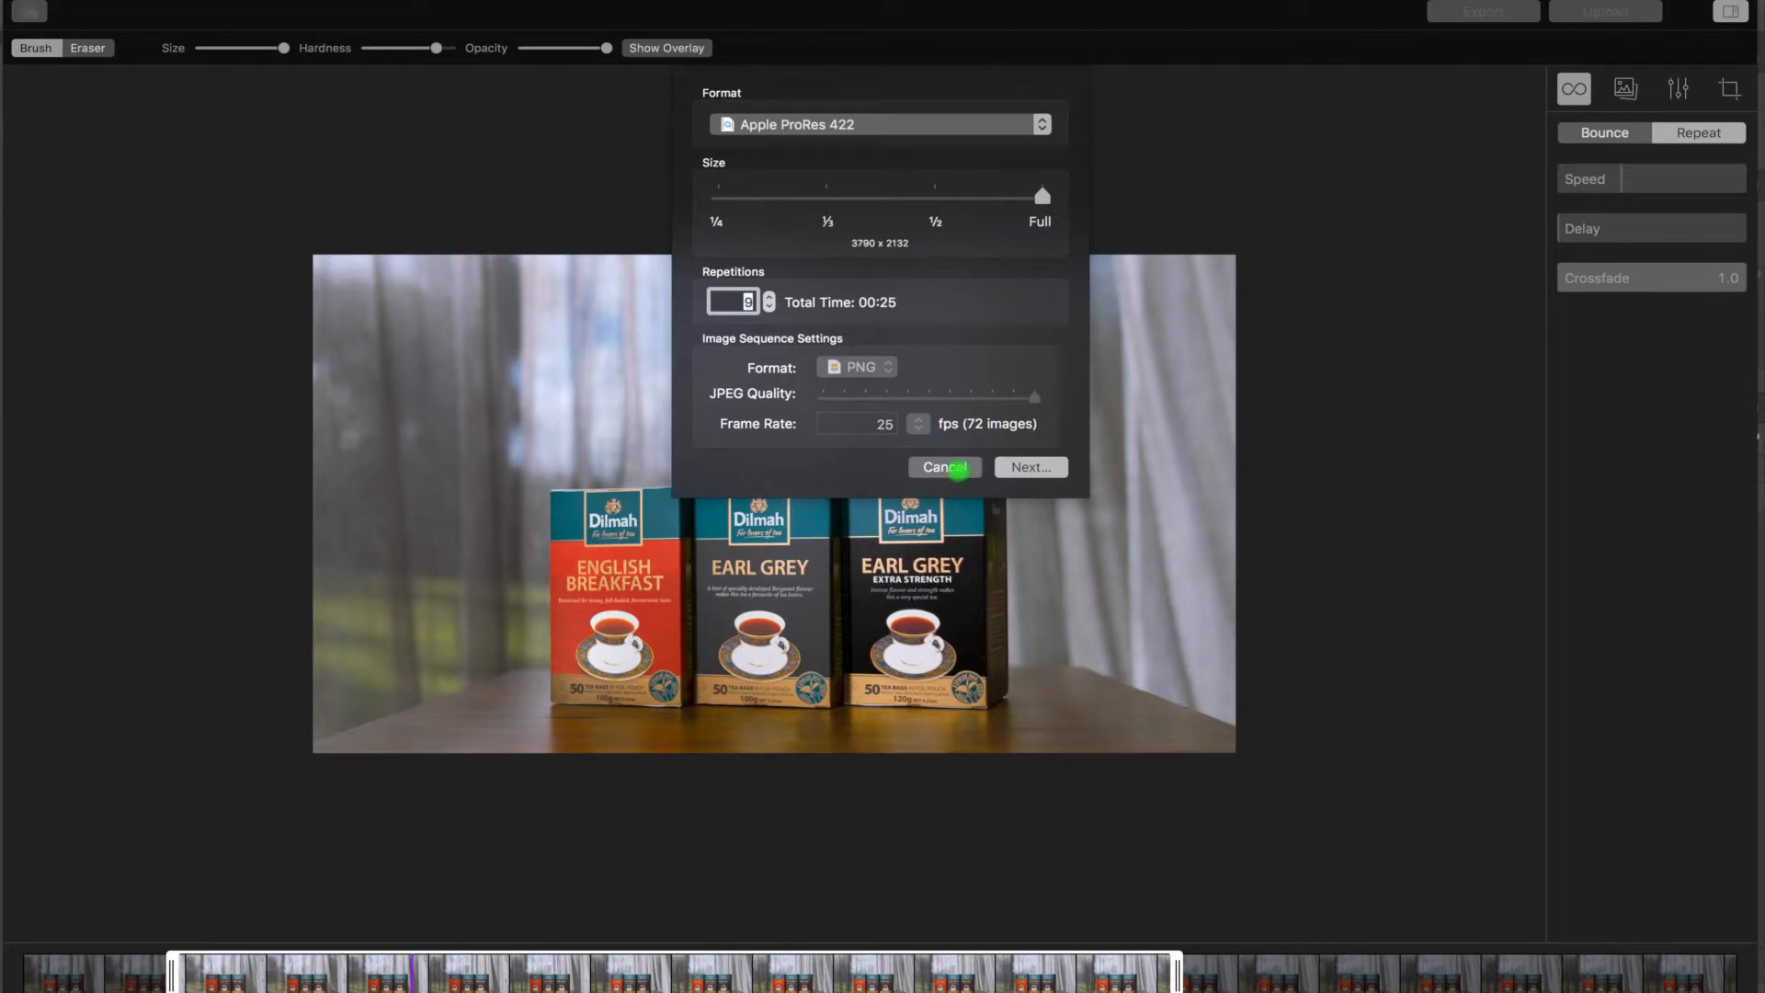
left_click(947, 467)
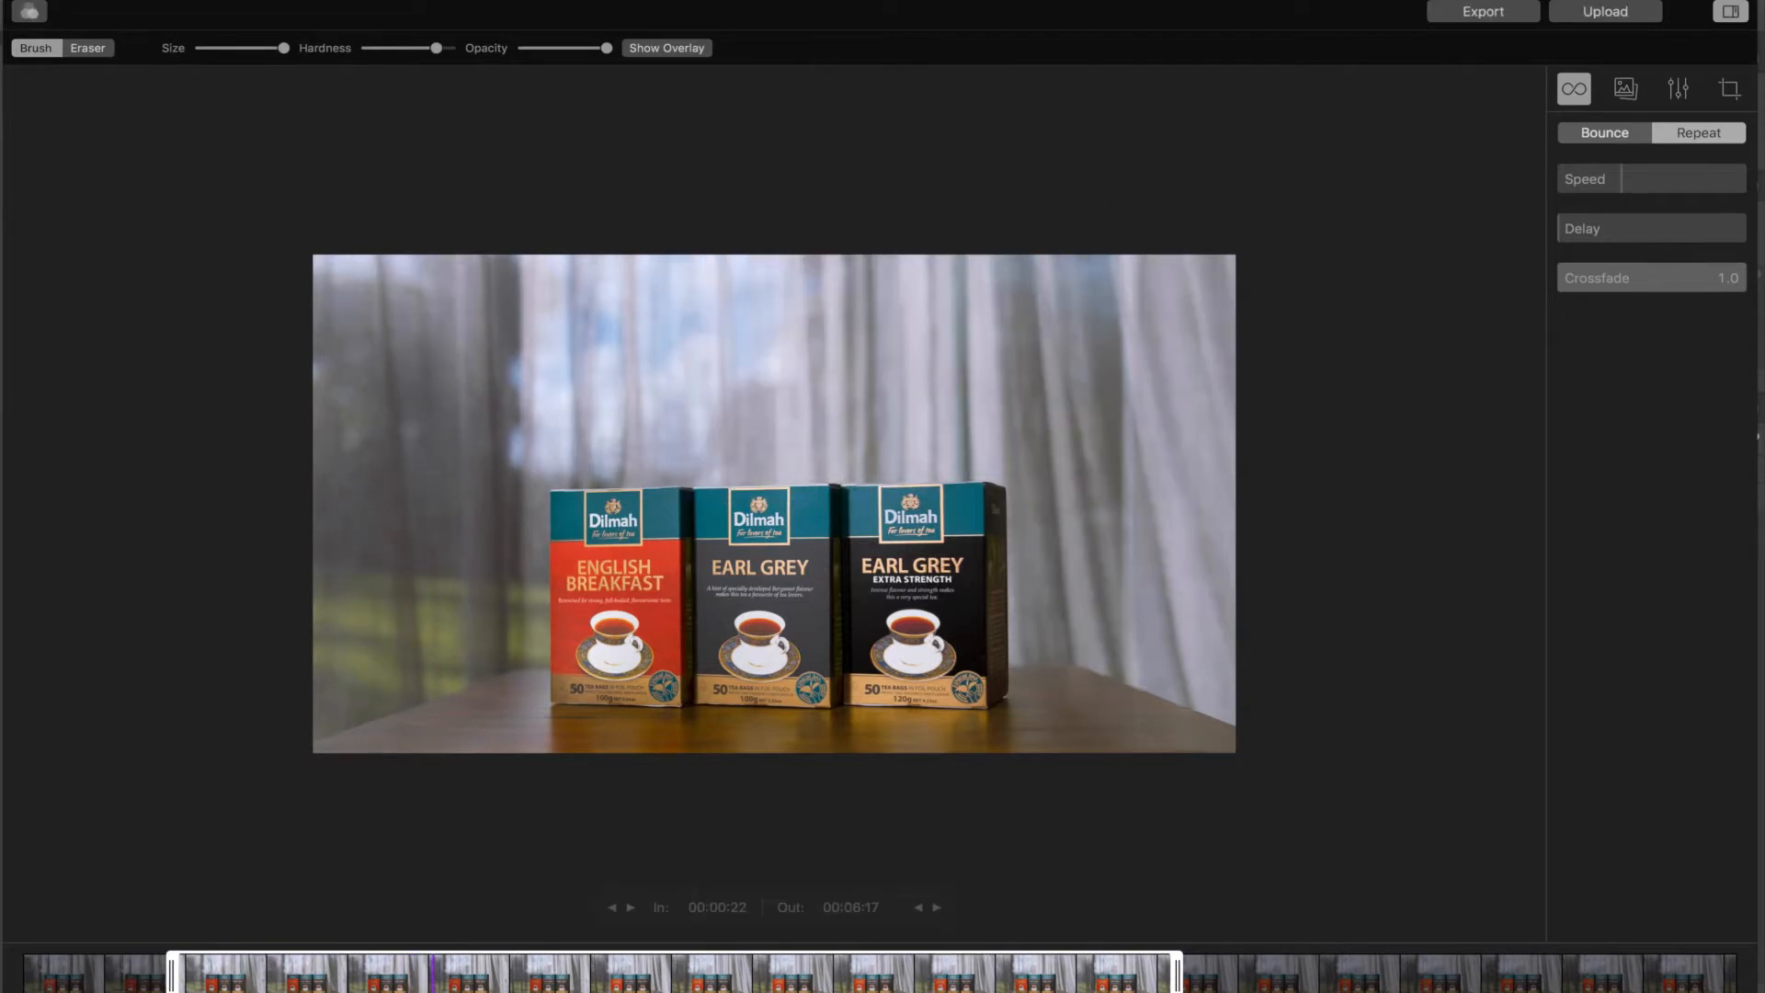
Switch to After Effects, open the SingleRegionCentre4K-ProRes-26s composition, and move the playhead to 0:00:00:00
left_click(1120, 980)
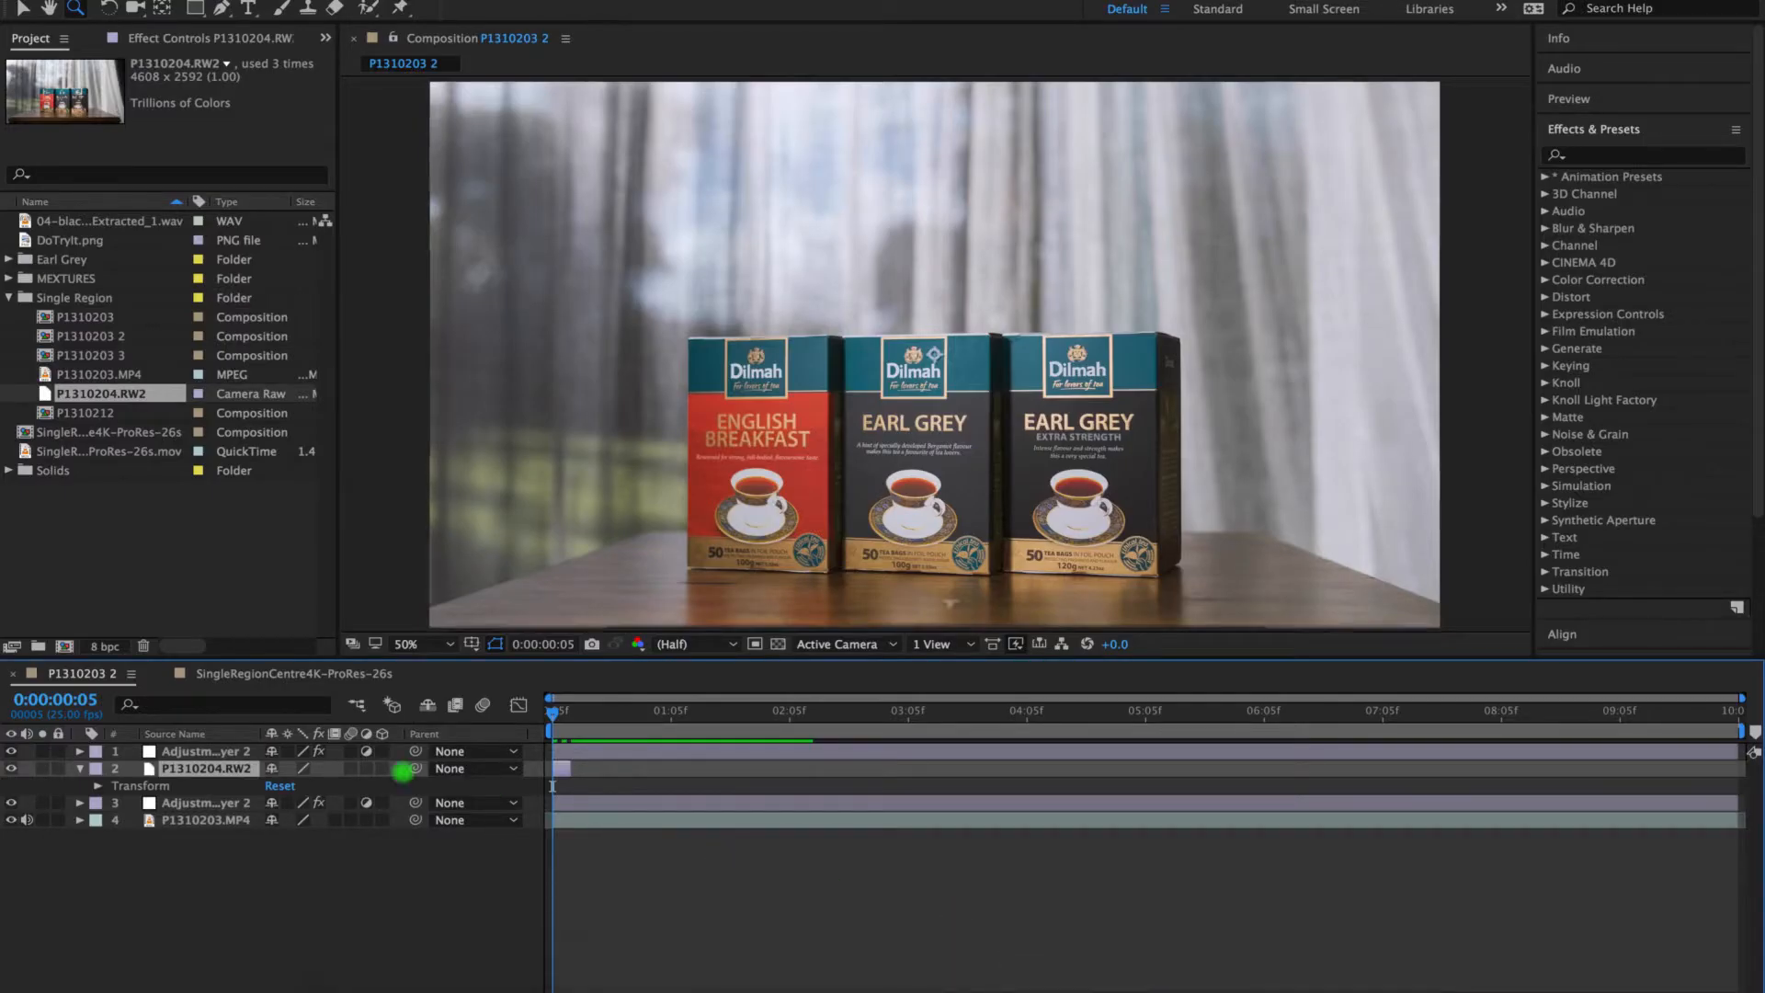
left_click(284, 674)
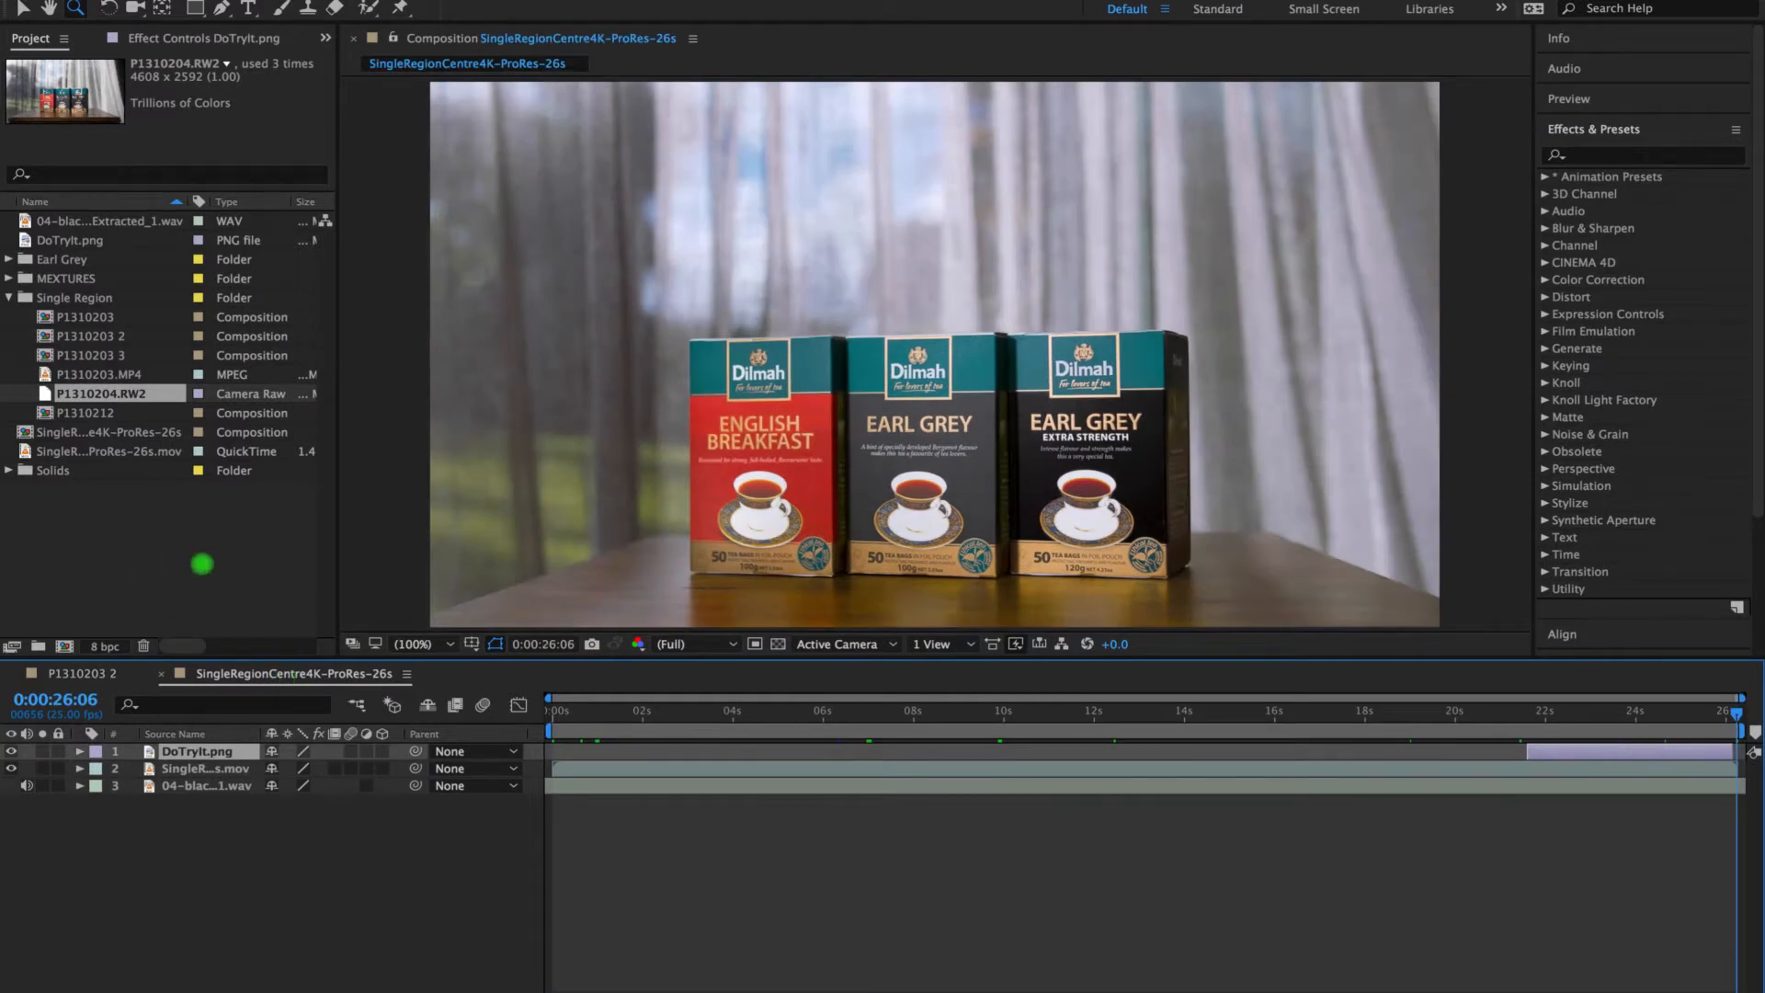
left_click(149, 433)
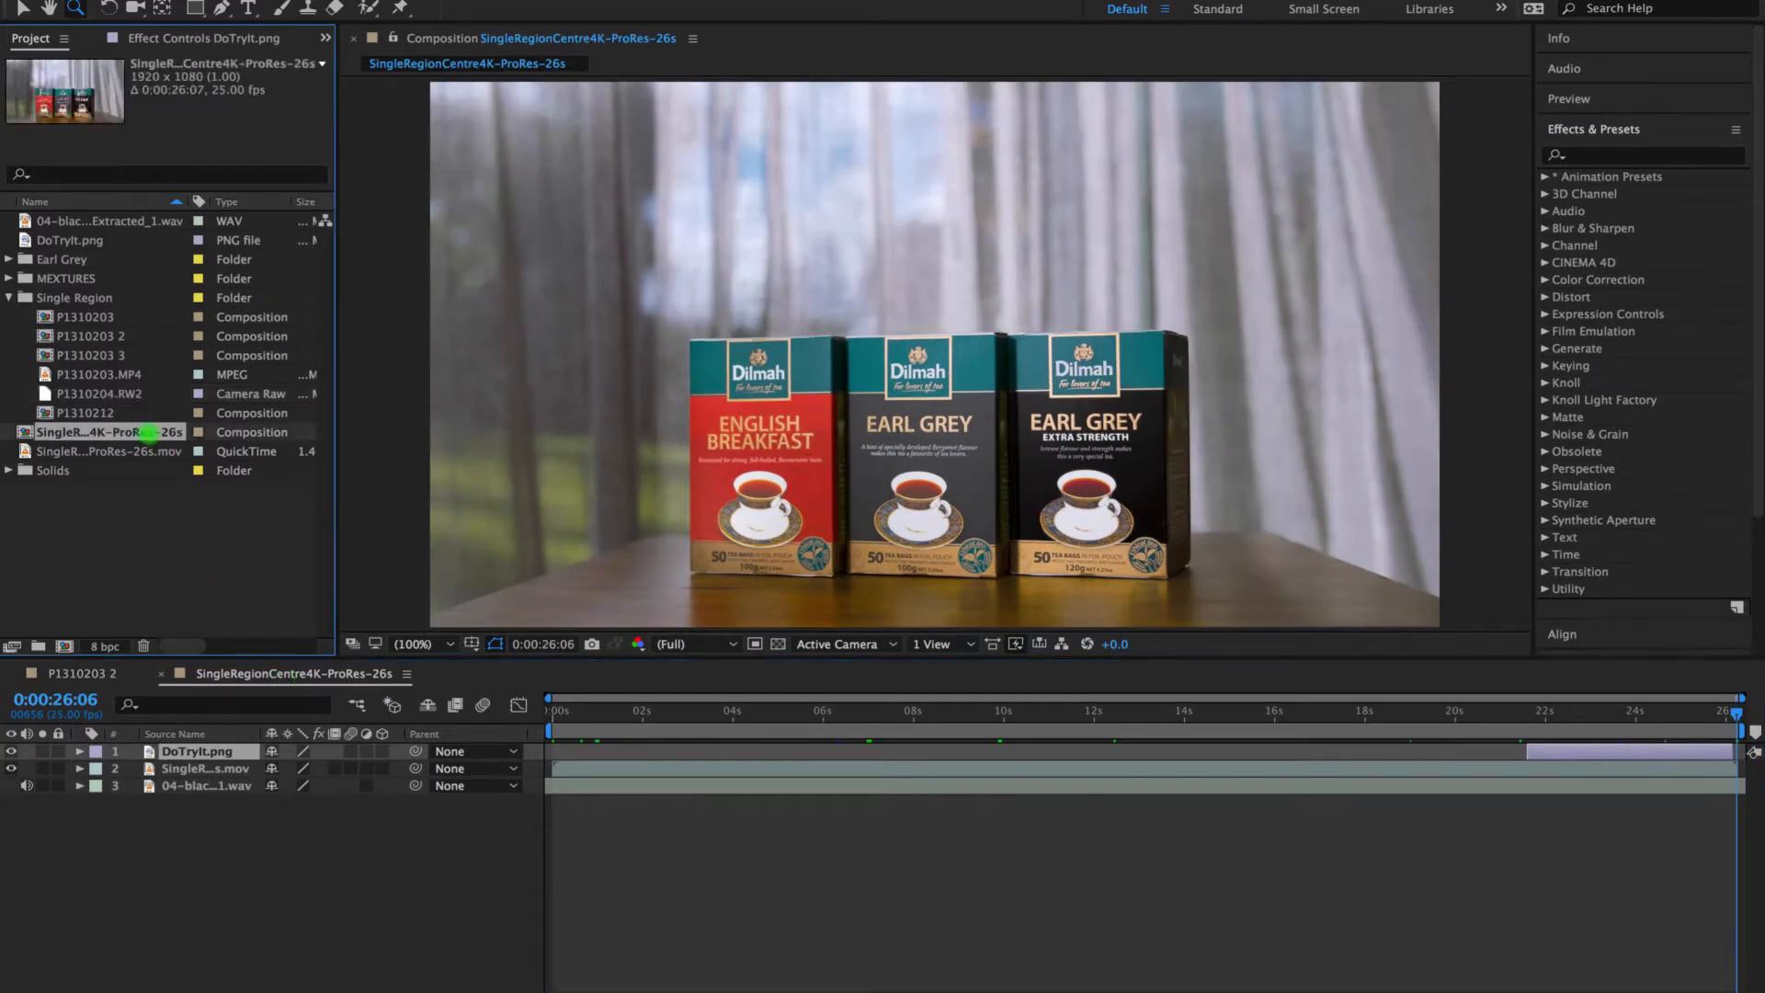
left_click(304, 674)
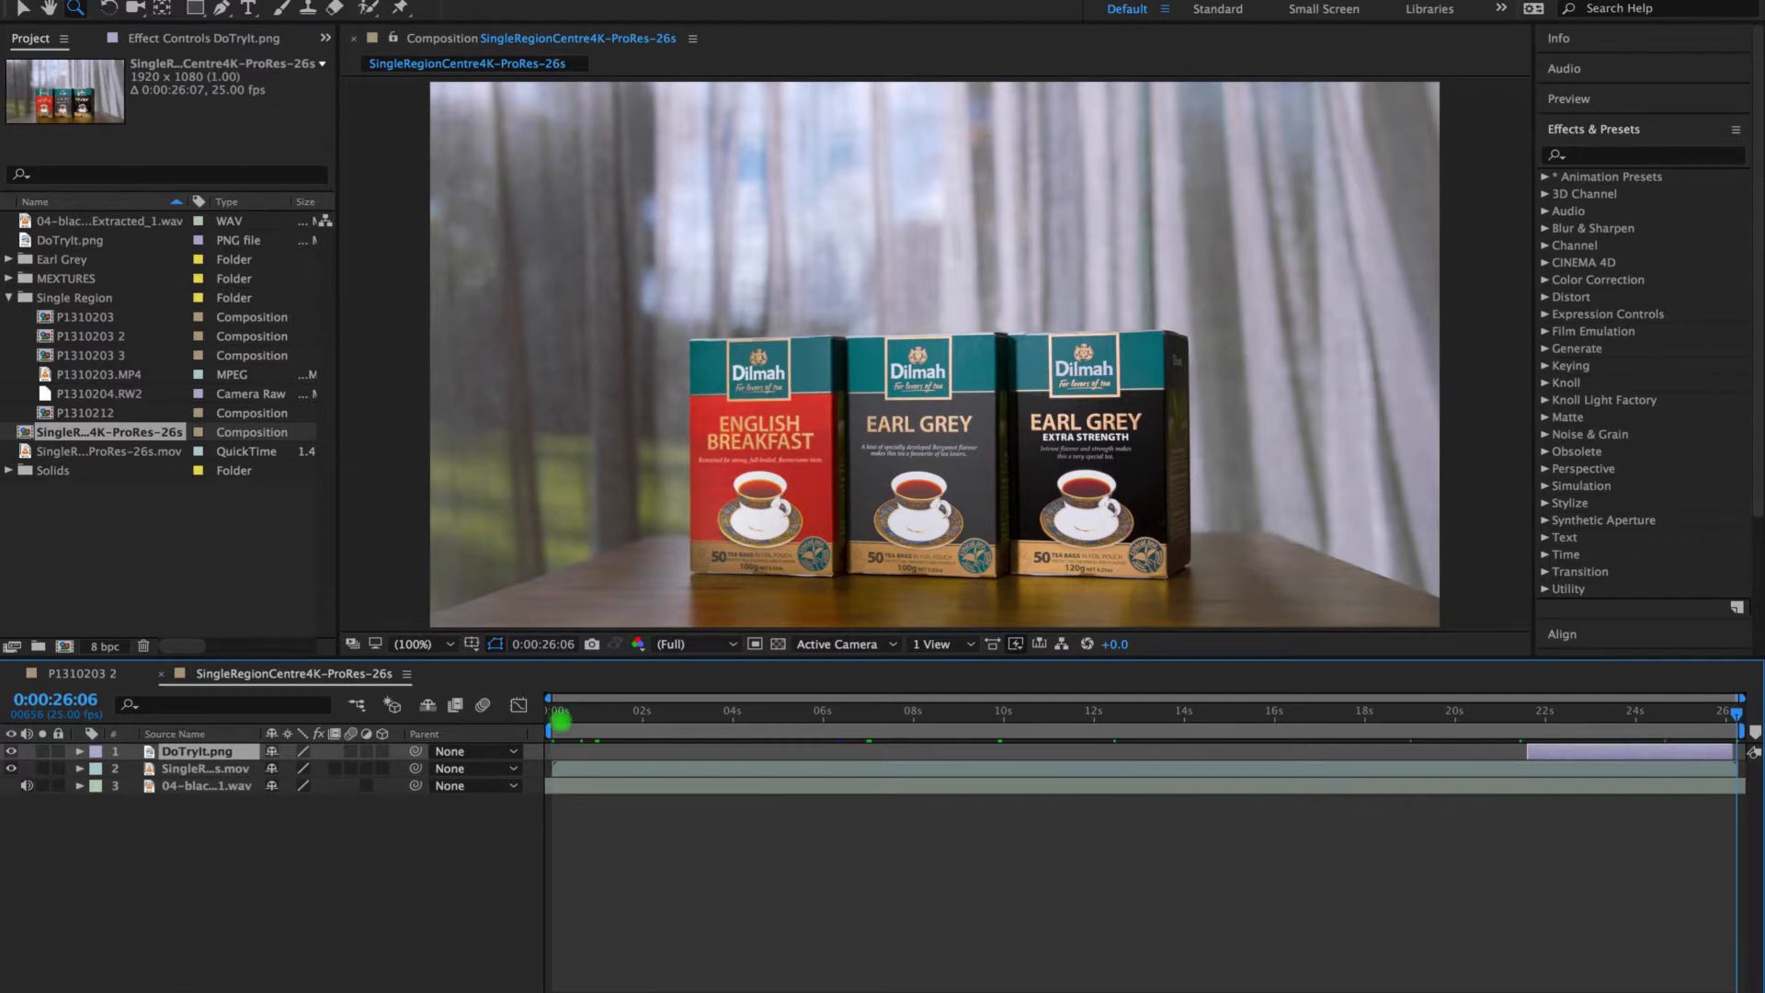
left_click_drag(560, 716, 552, 717)
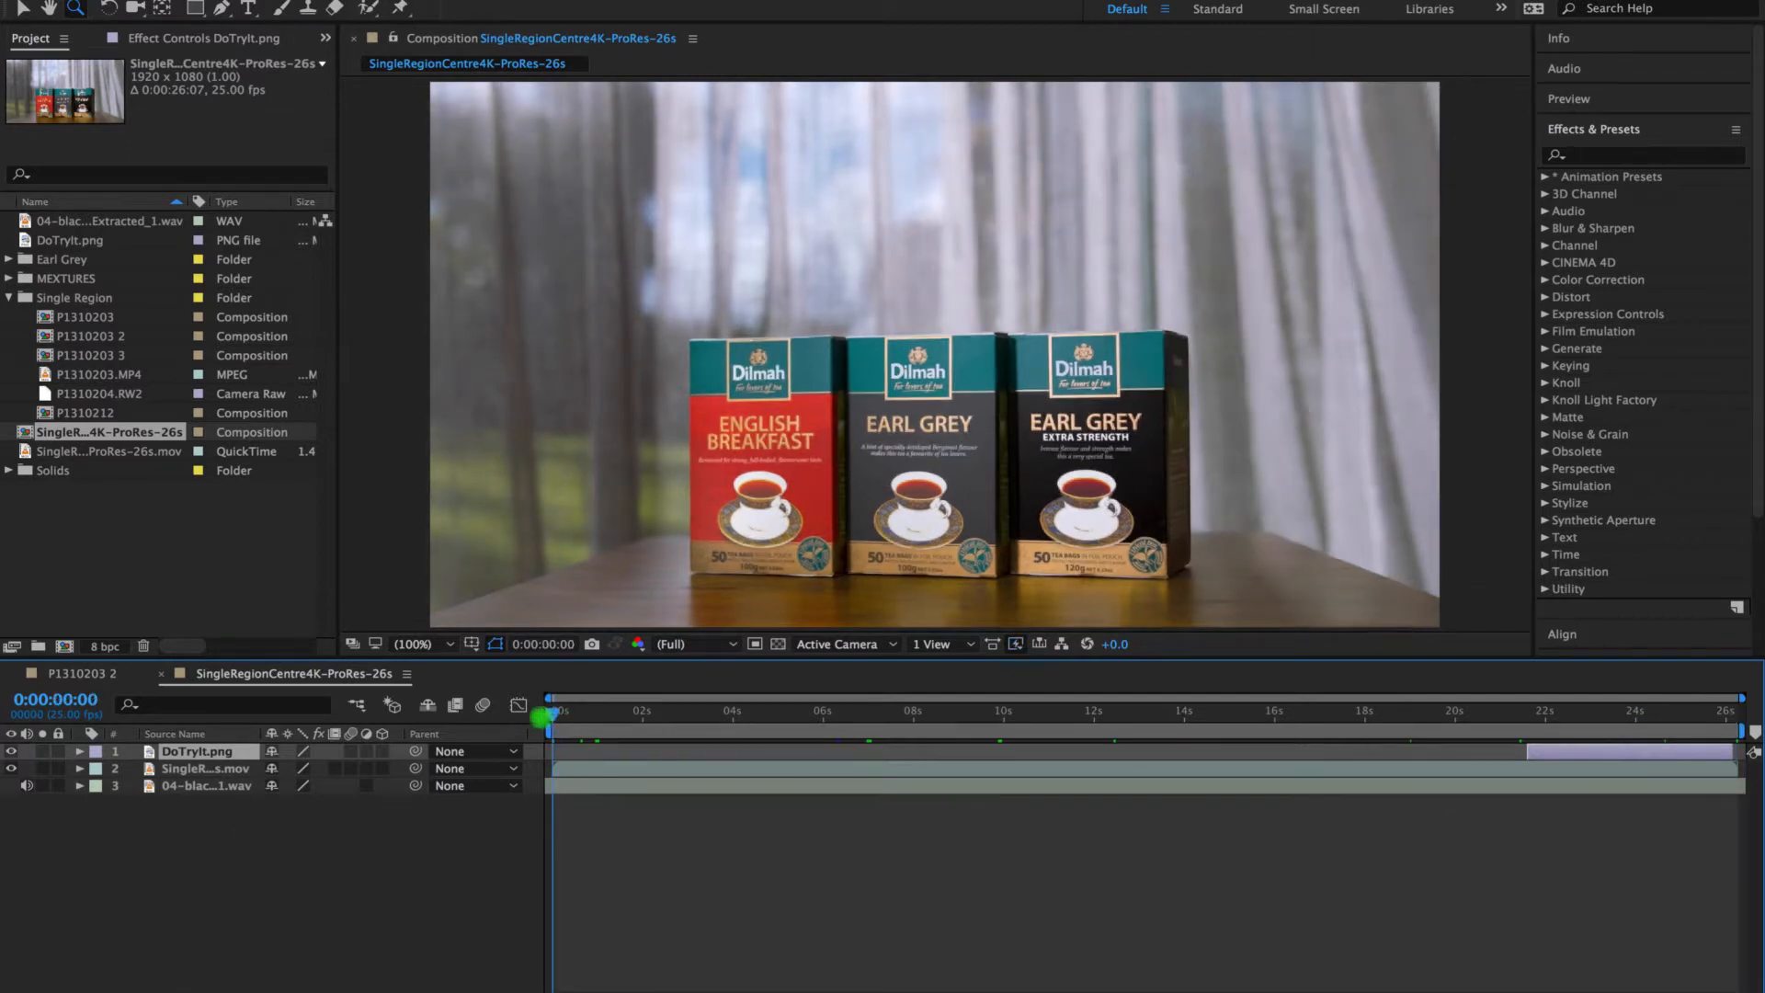
Inspect the composition's preset, frame size, frame rate and duration, and close its settings without changes
left_click(296, 1)
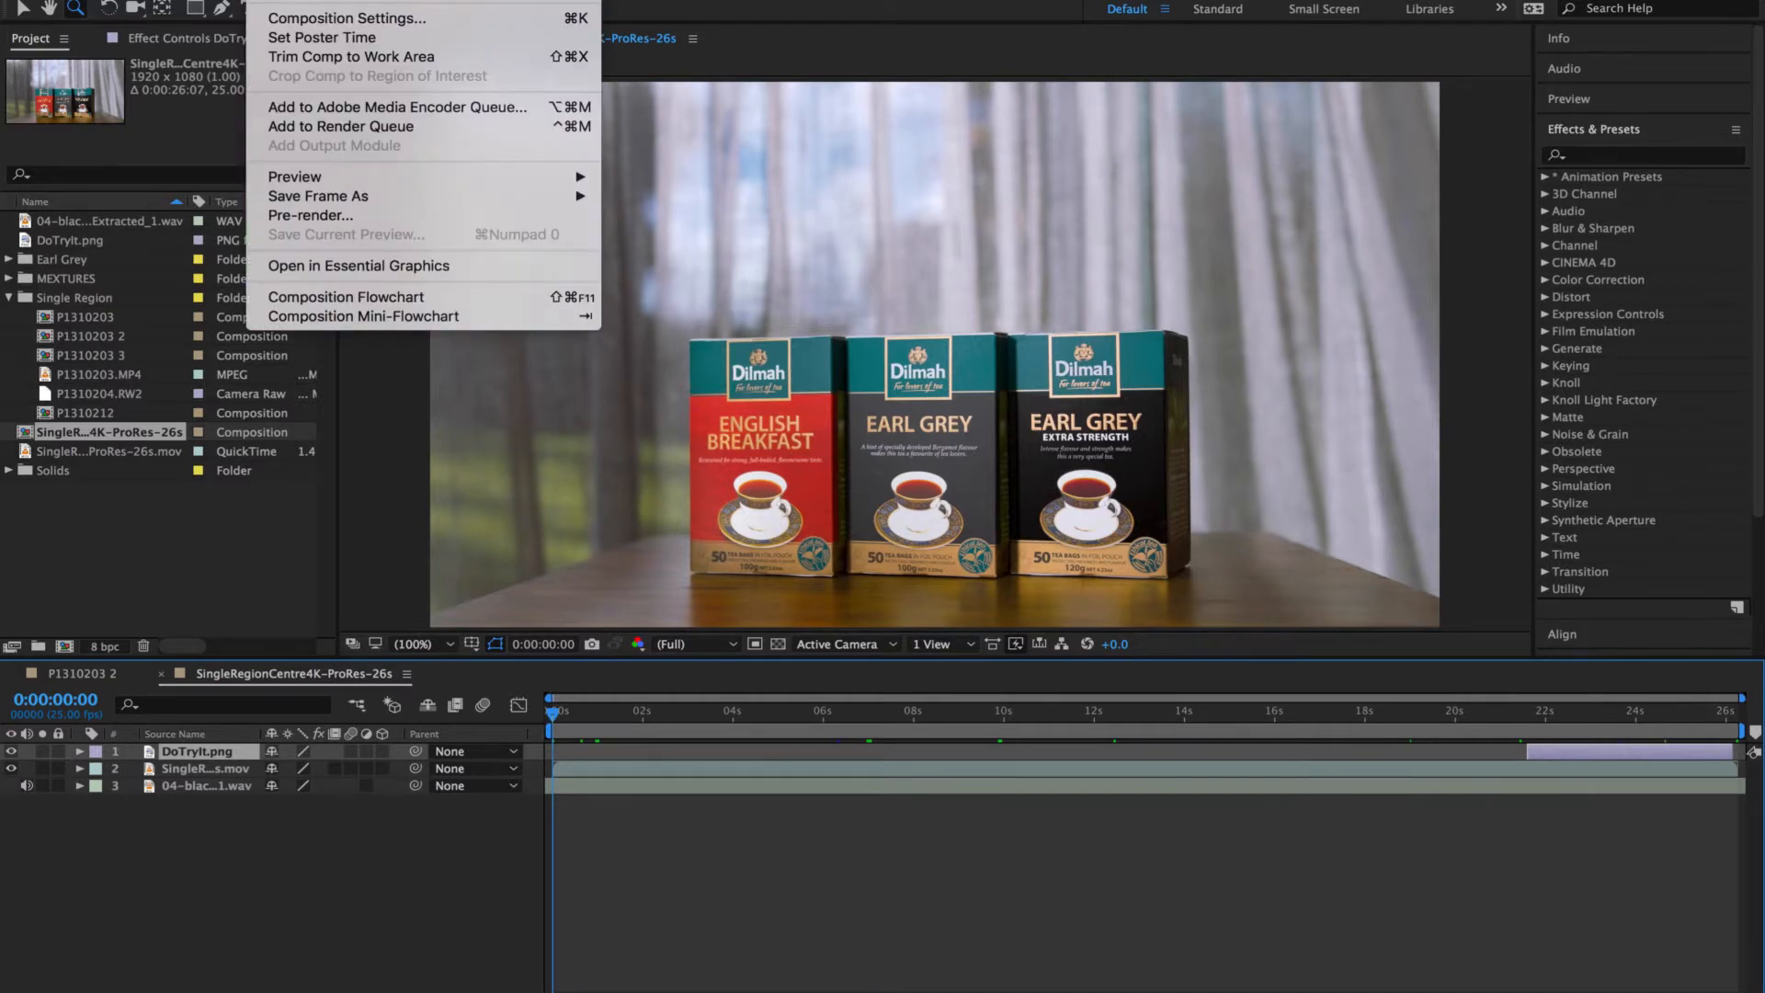
left_click(304, 18)
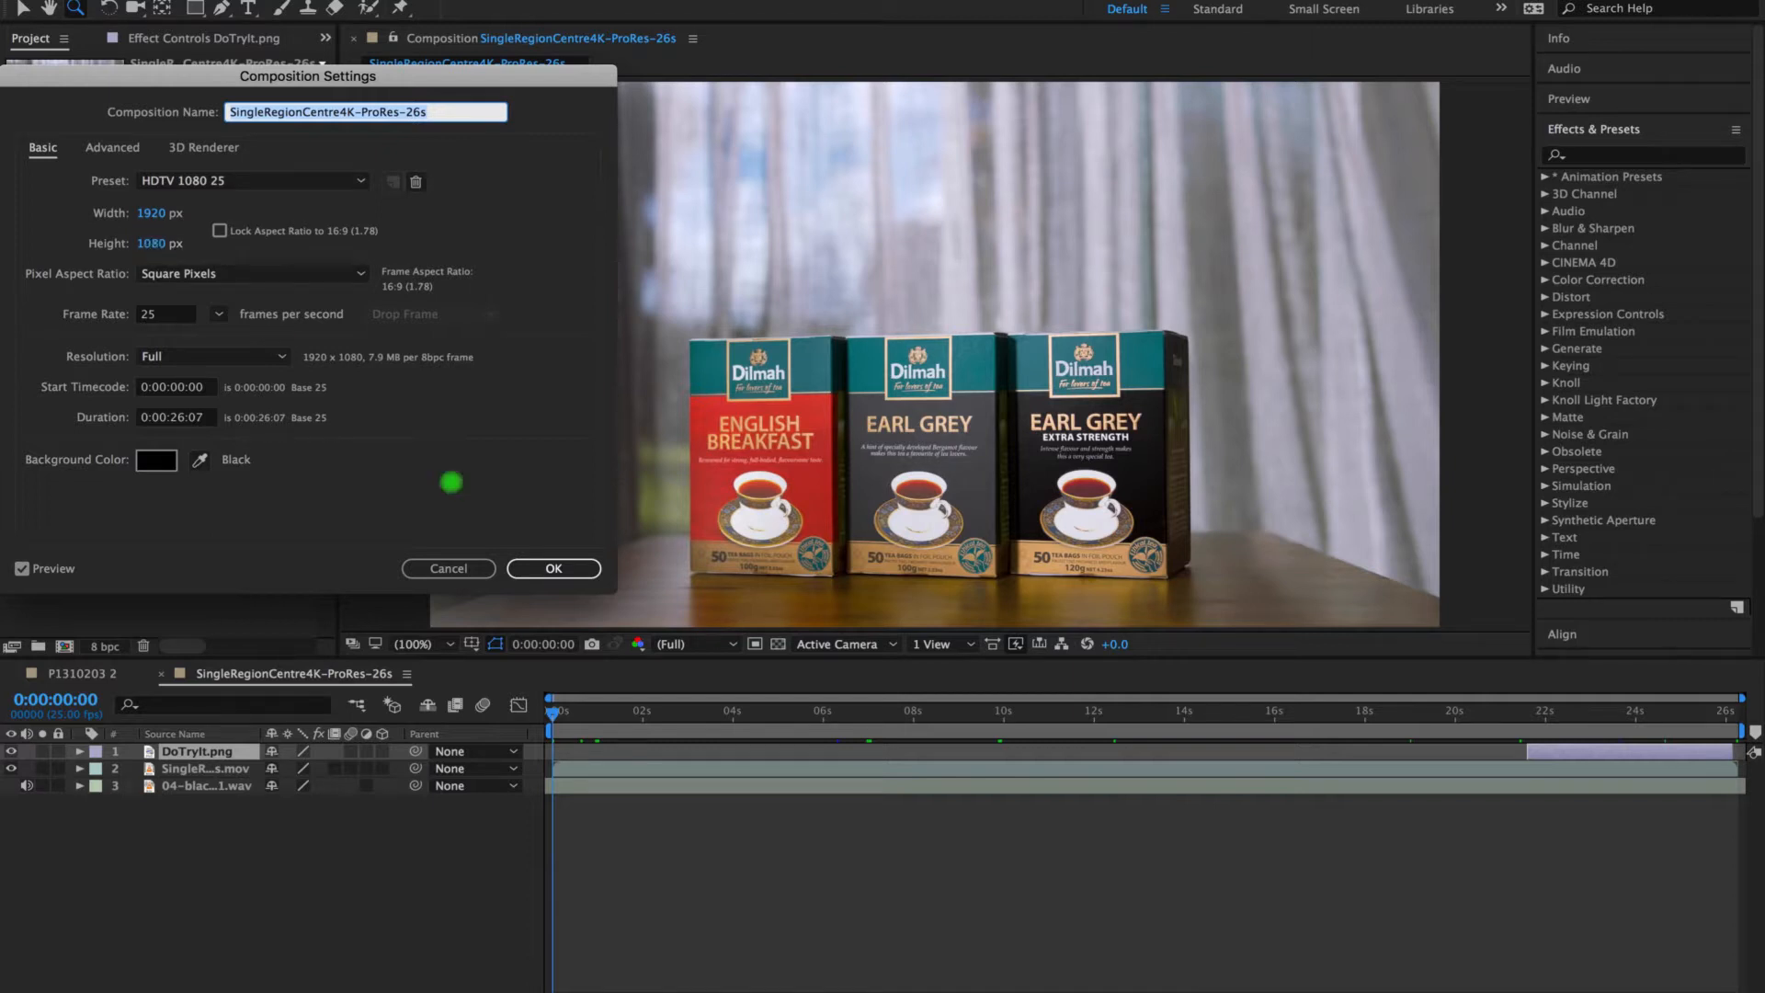
left_click(454, 570)
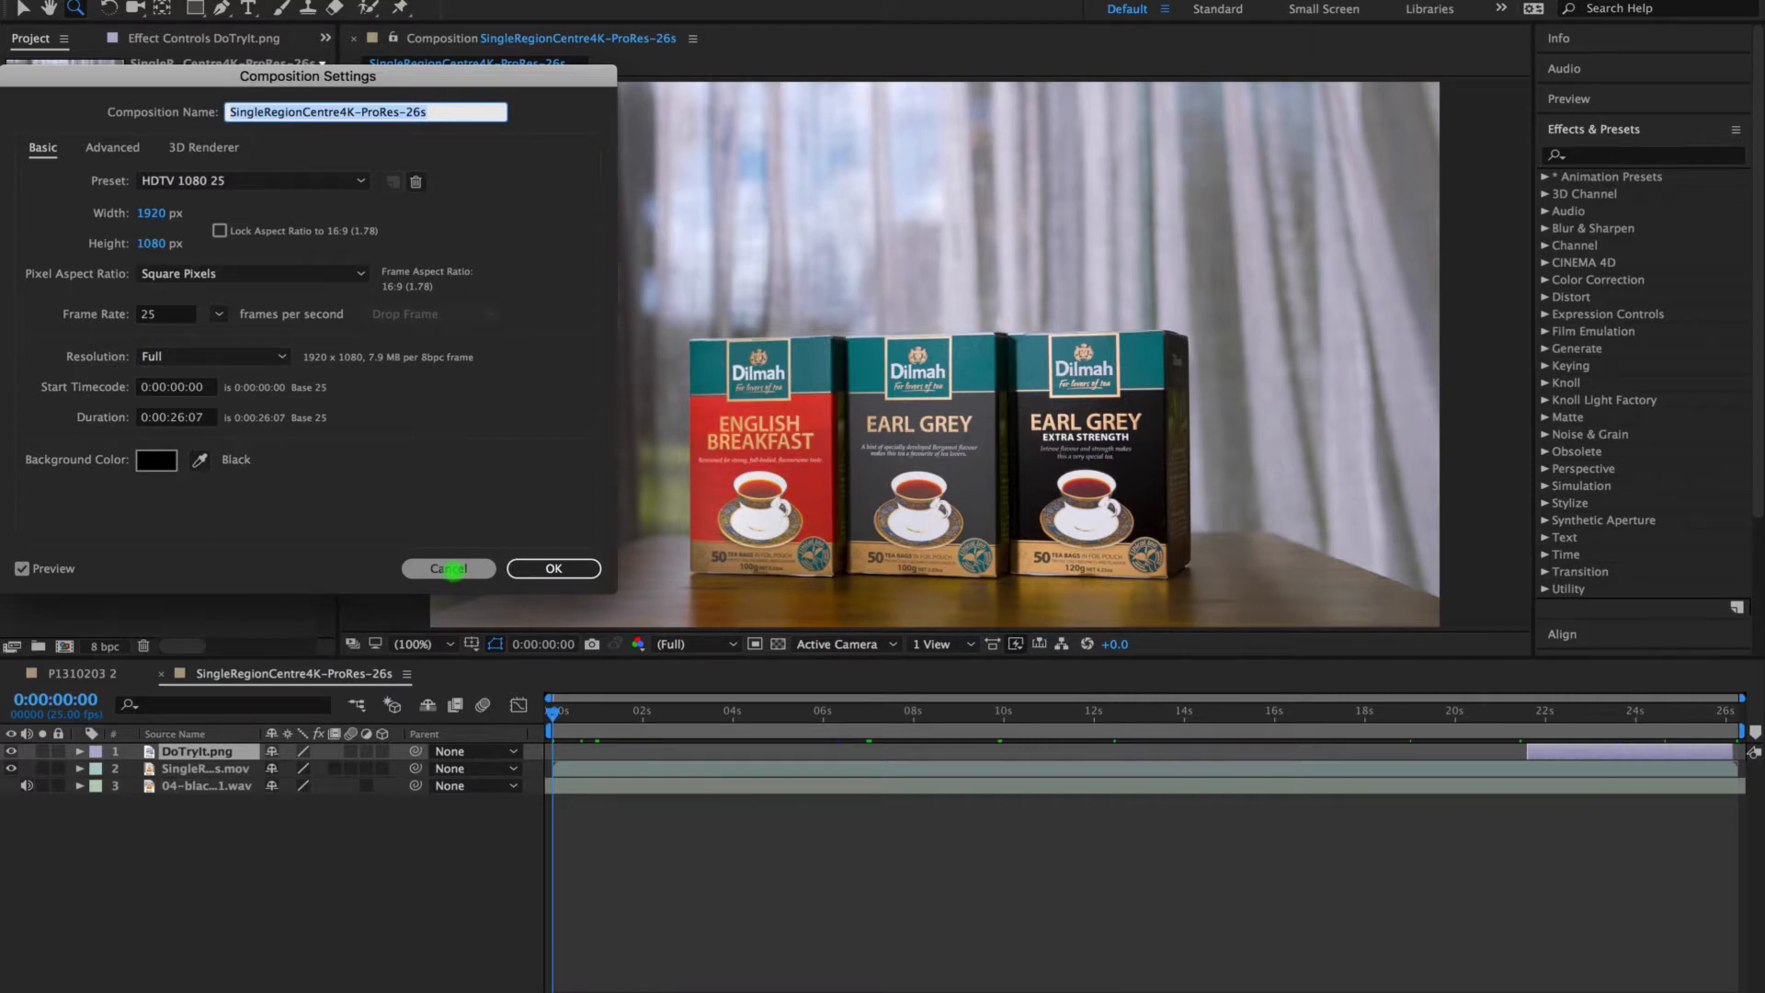
left_click(454, 569)
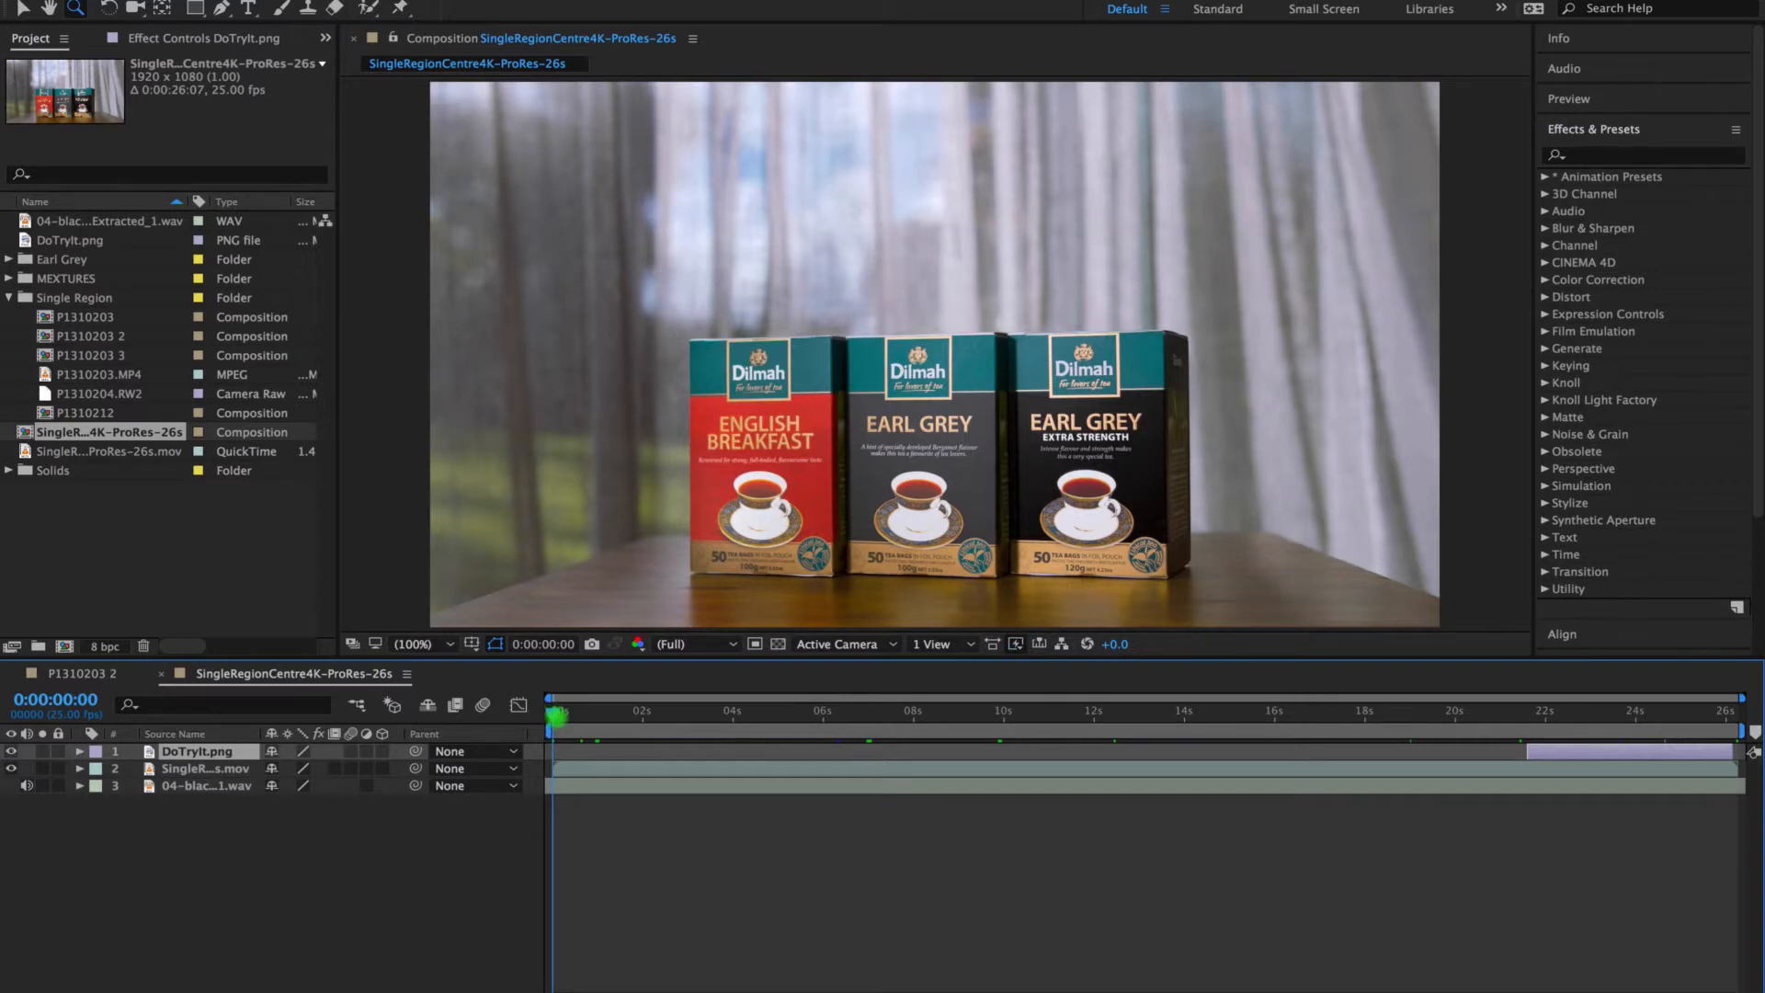
Fit the rendered cinemagraph .mov layer to the composition with Fit to Comp
right_click(671, 291)
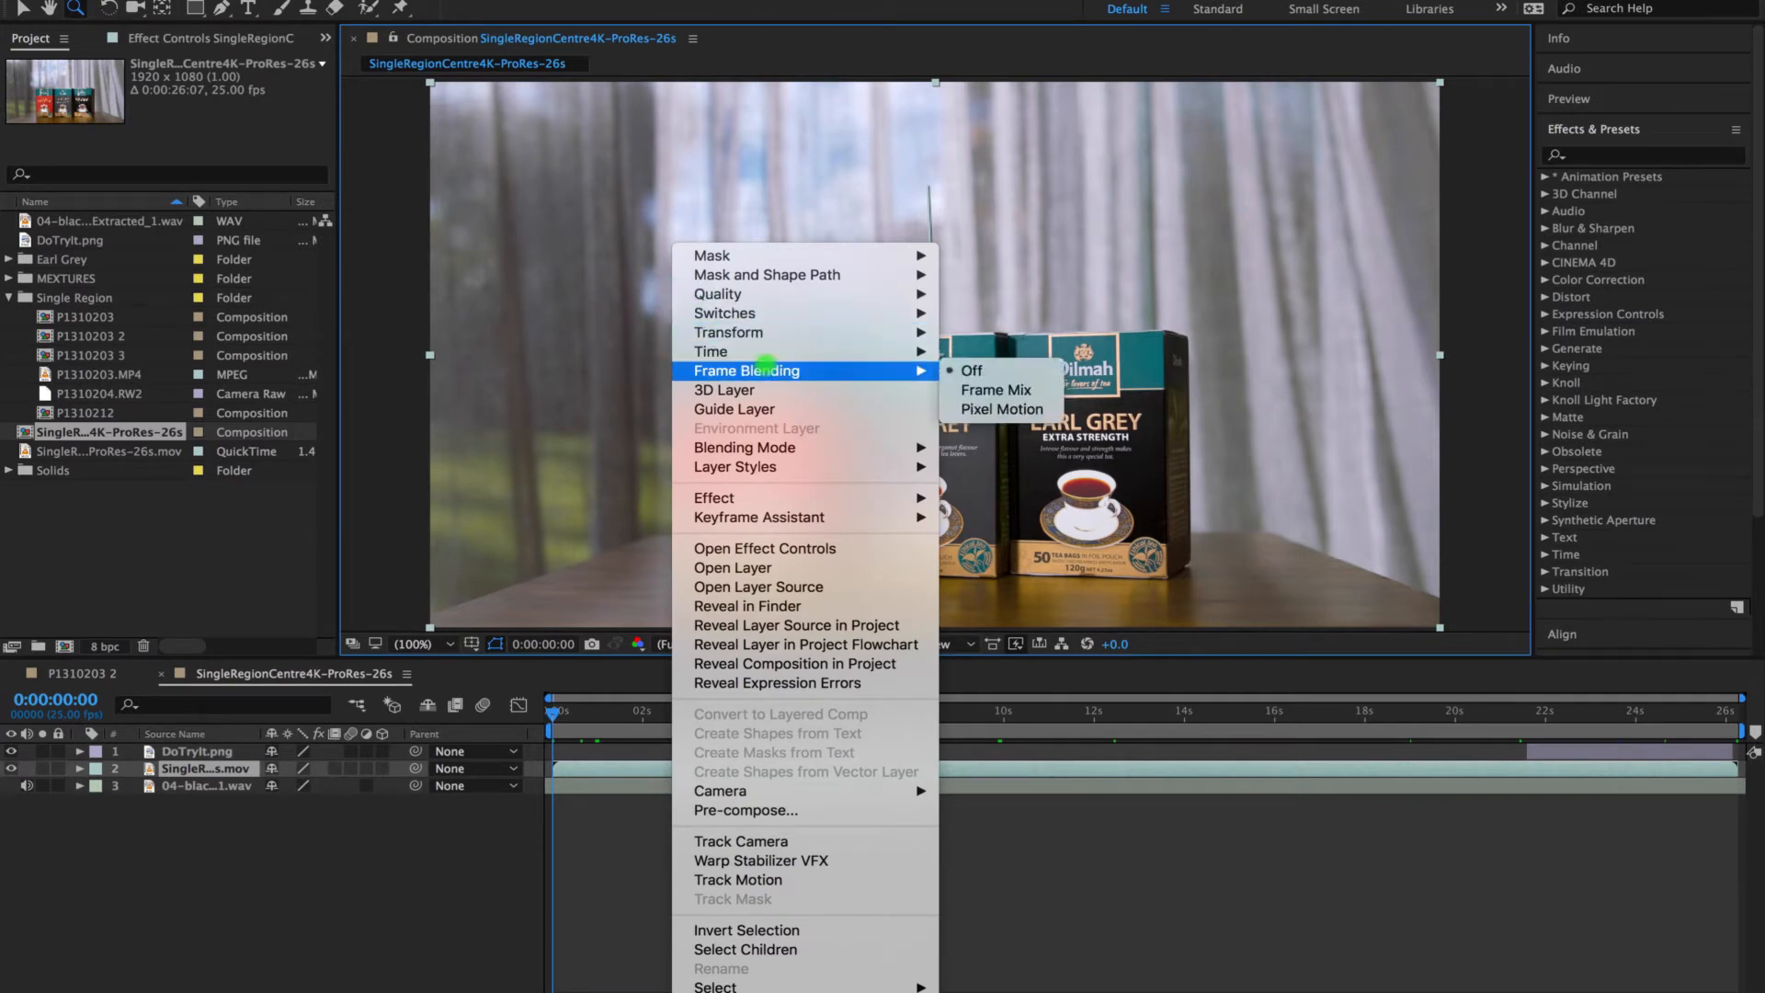
mouse_move(782, 336)
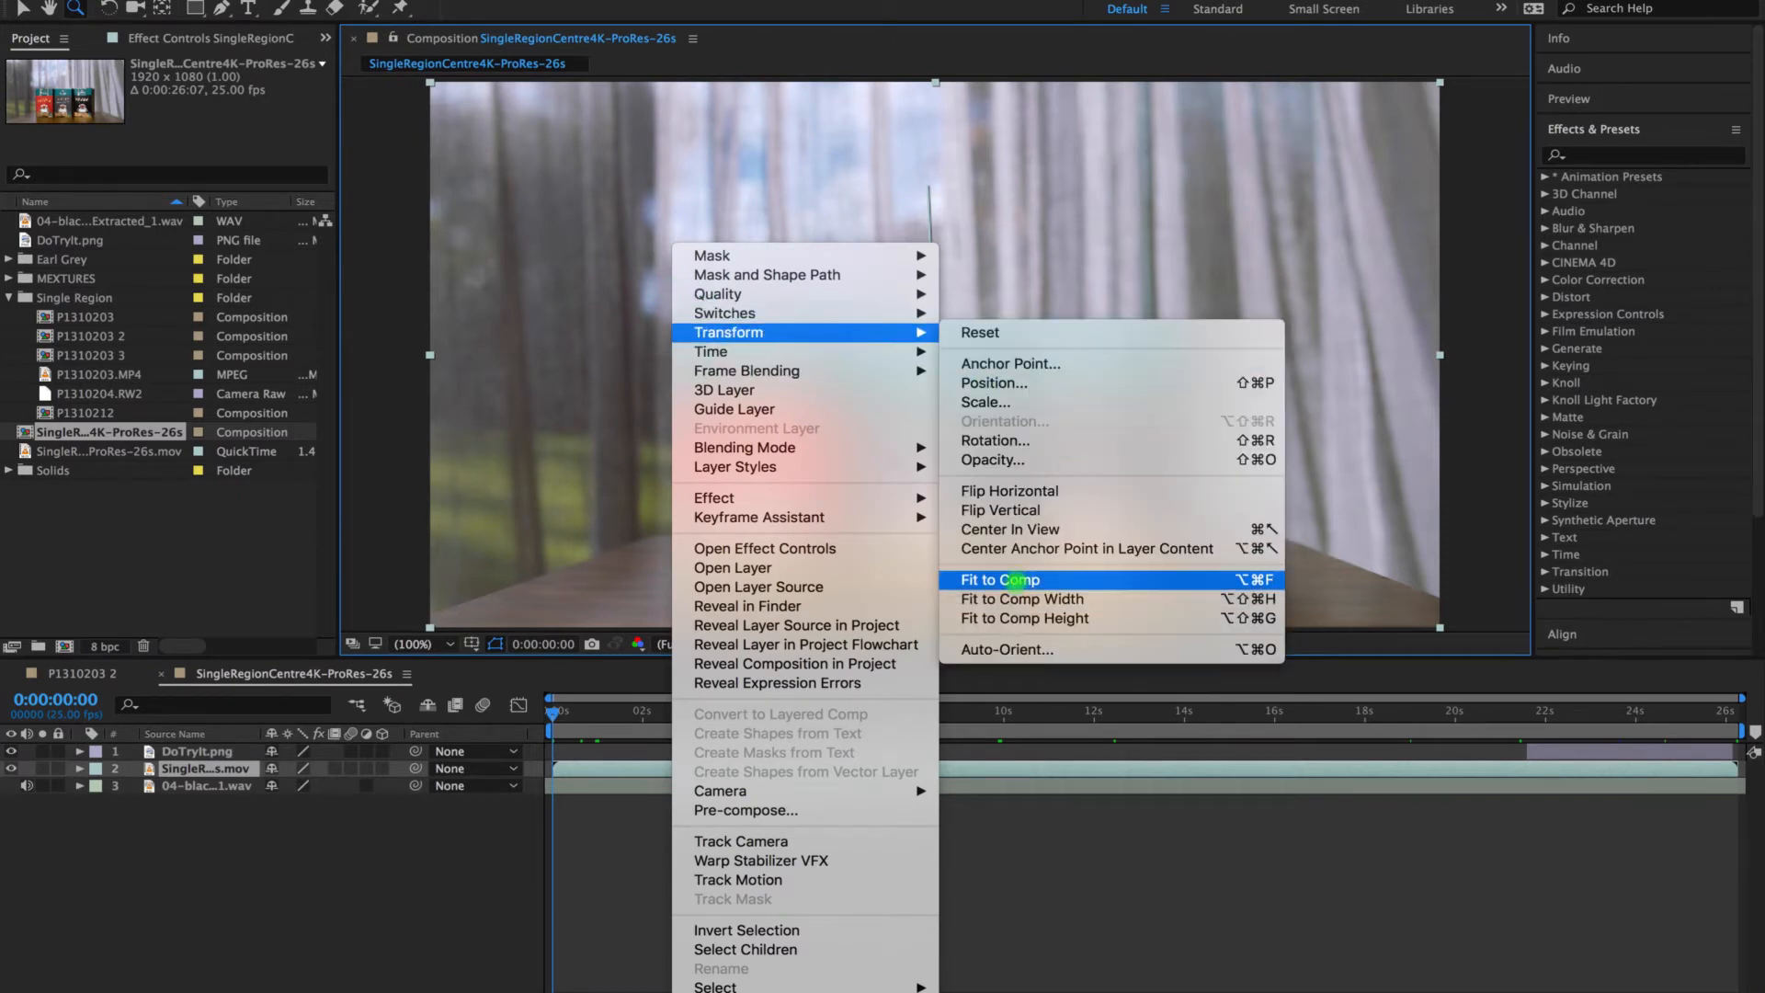
left_click(1007, 579)
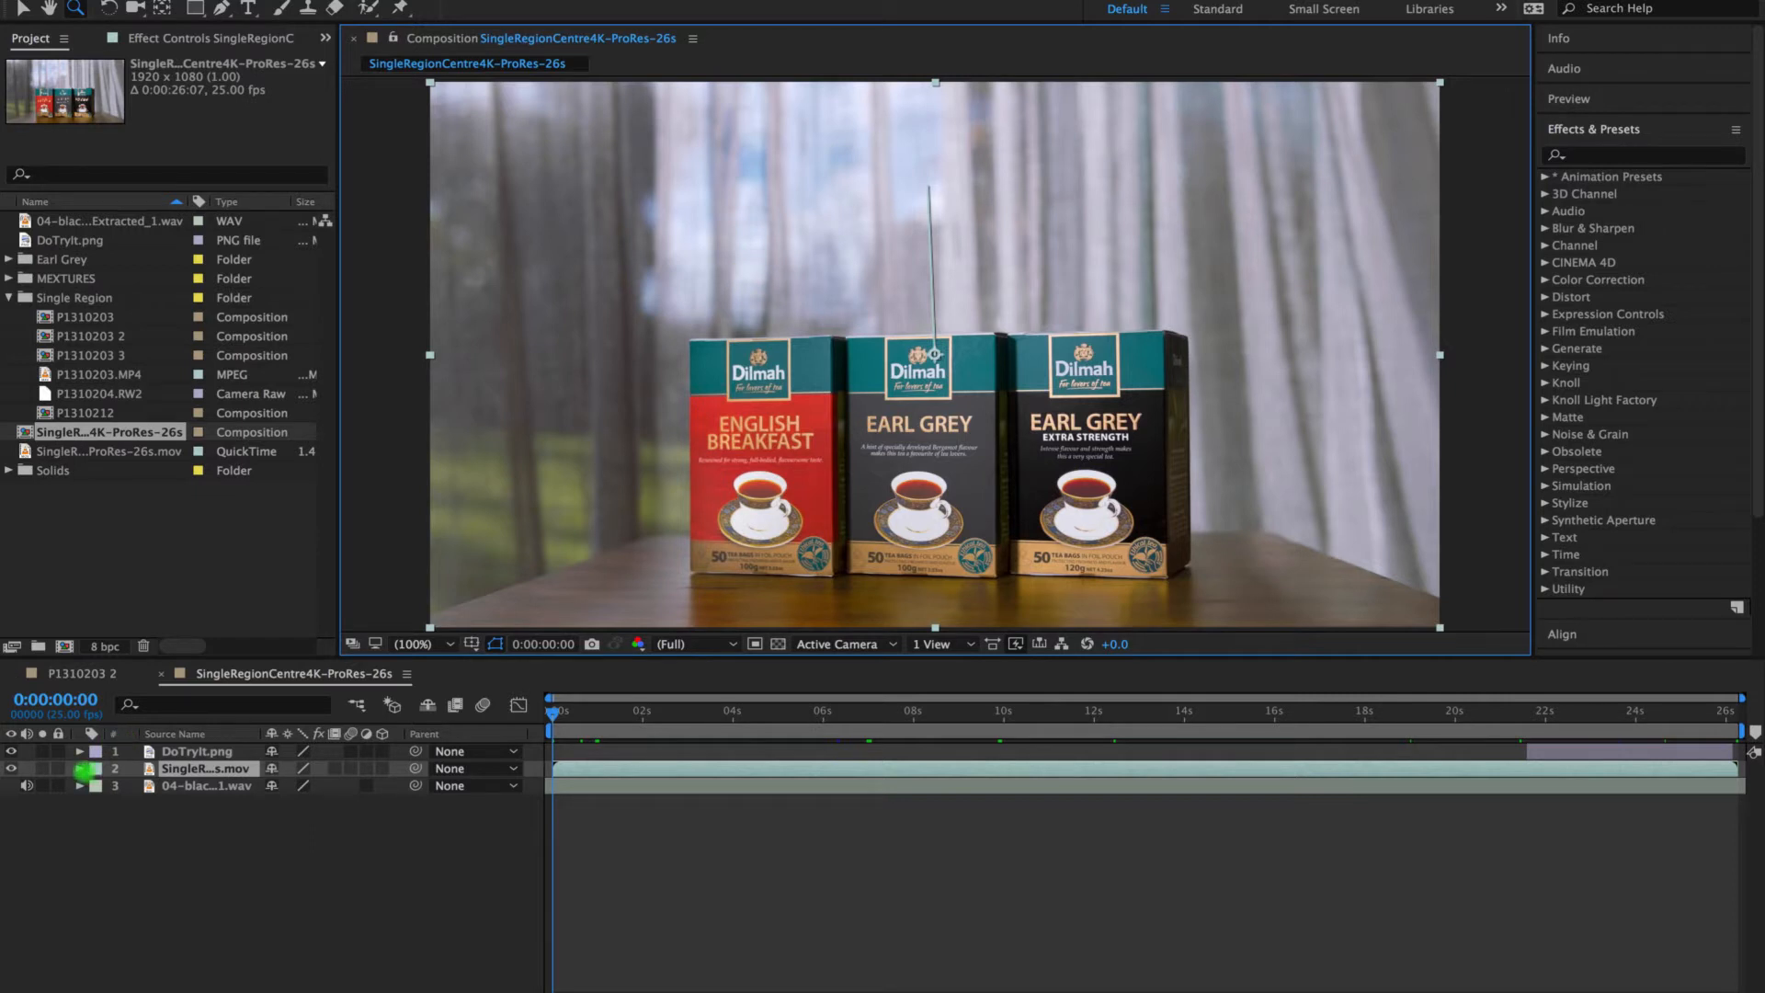
Reveal the cinematograph .mov layer's Transform properties and apply Easy Ease to its first Position keyframe at 0:00:00:00
left_click(80, 769)
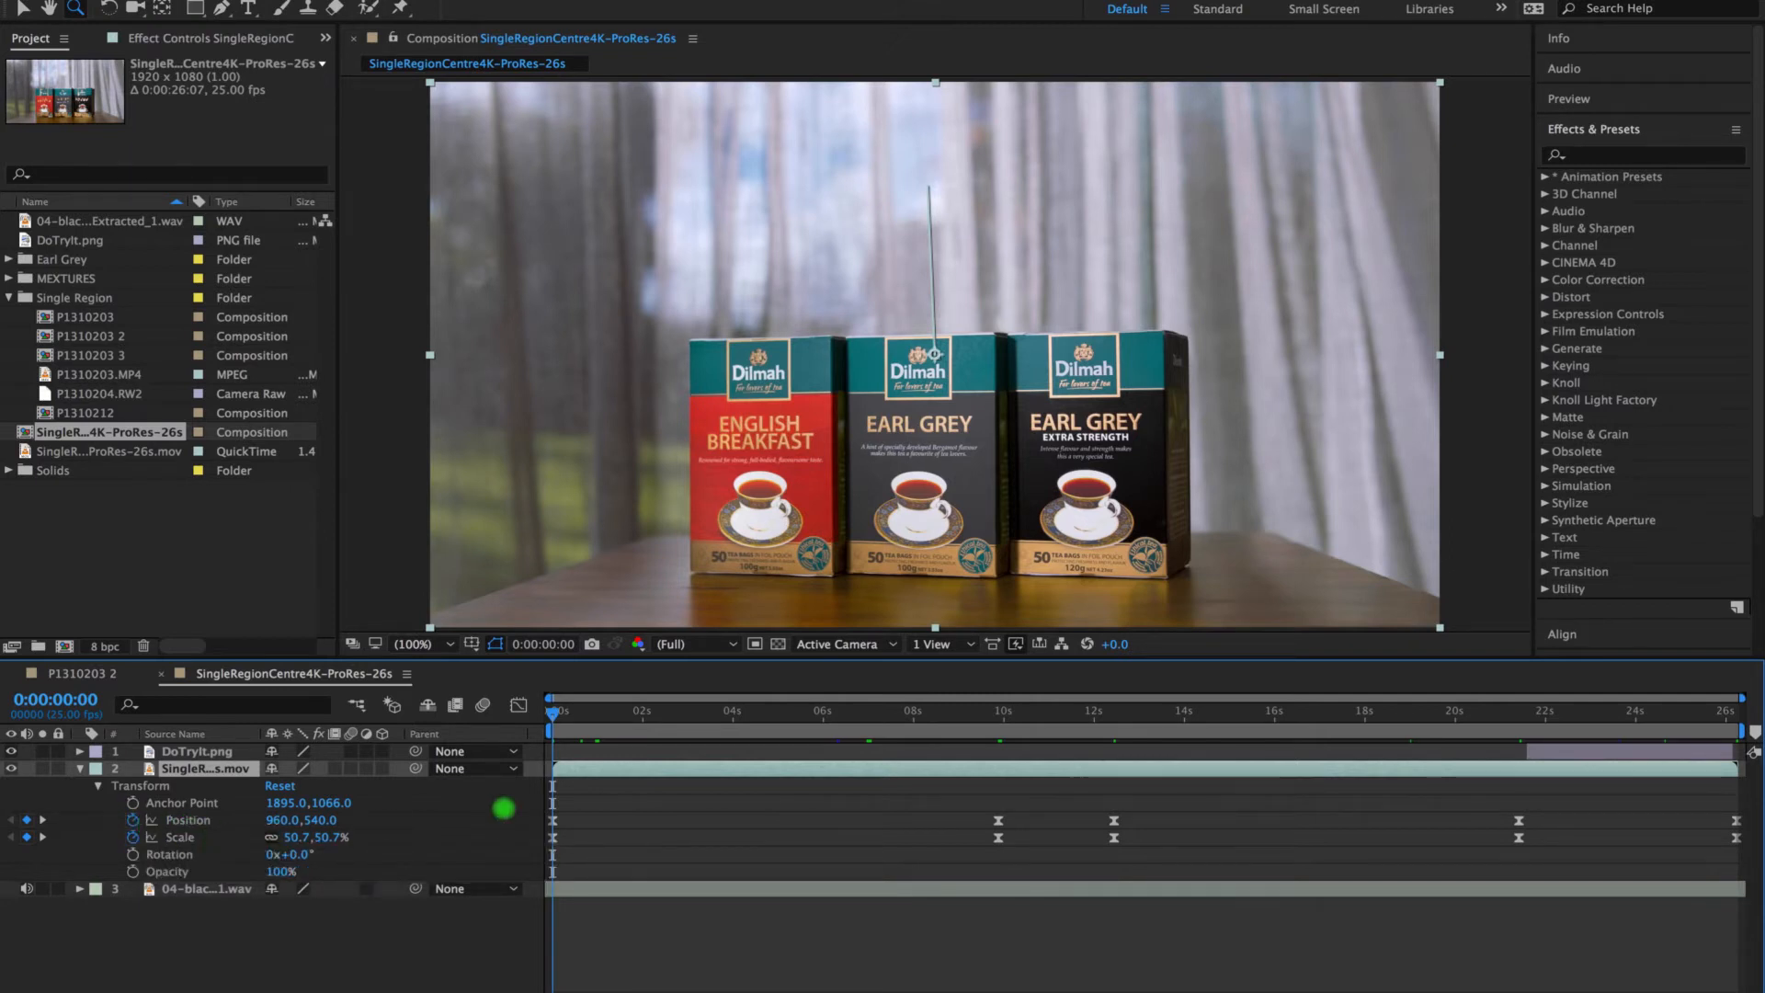
mouse_move(552, 821)
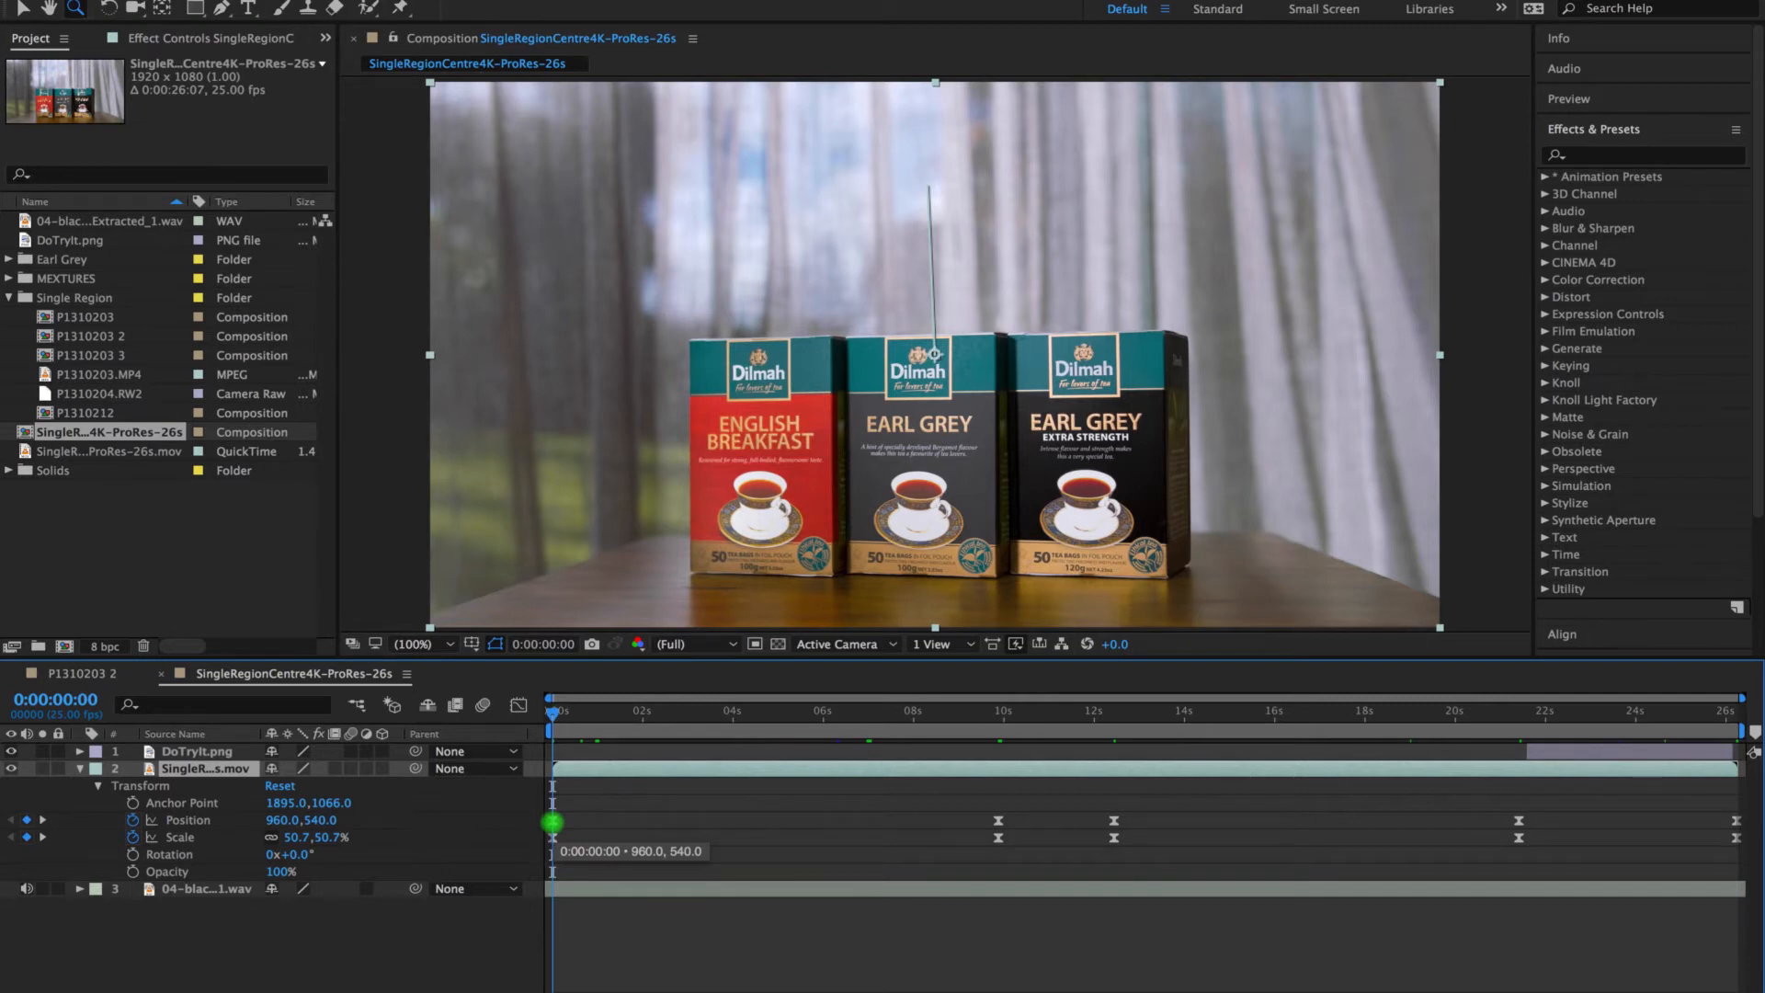
right_click(552, 822)
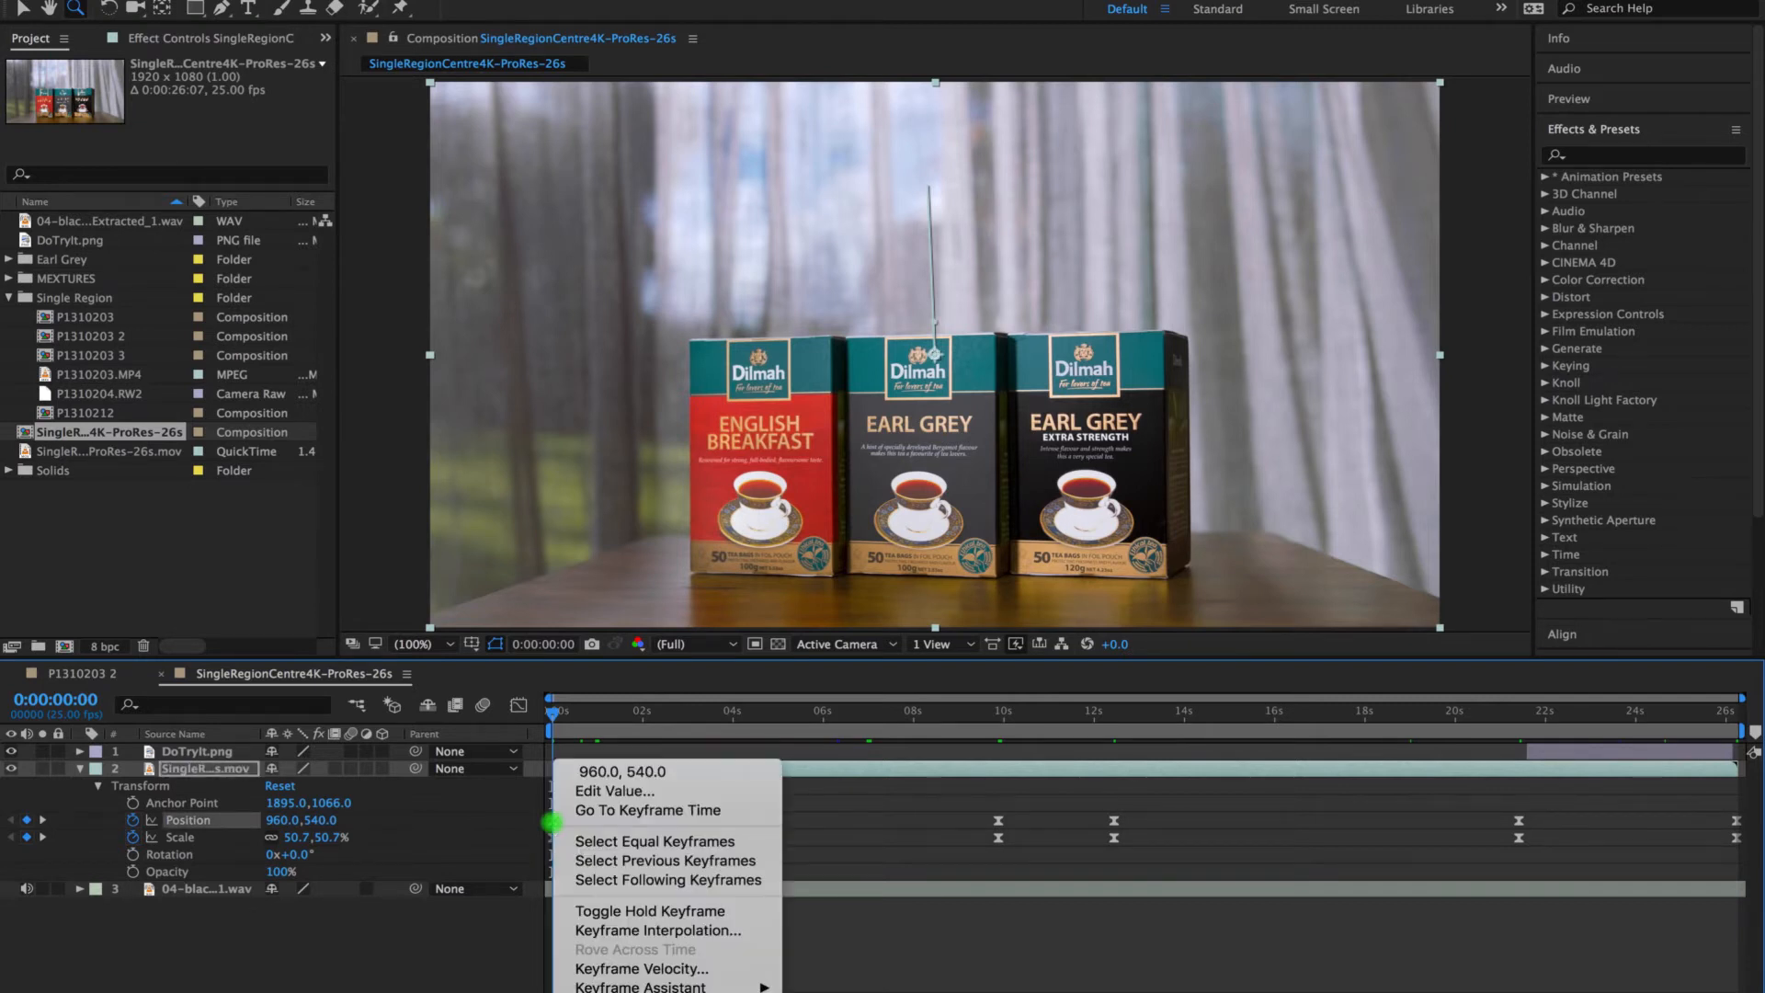
mouse_move(607, 986)
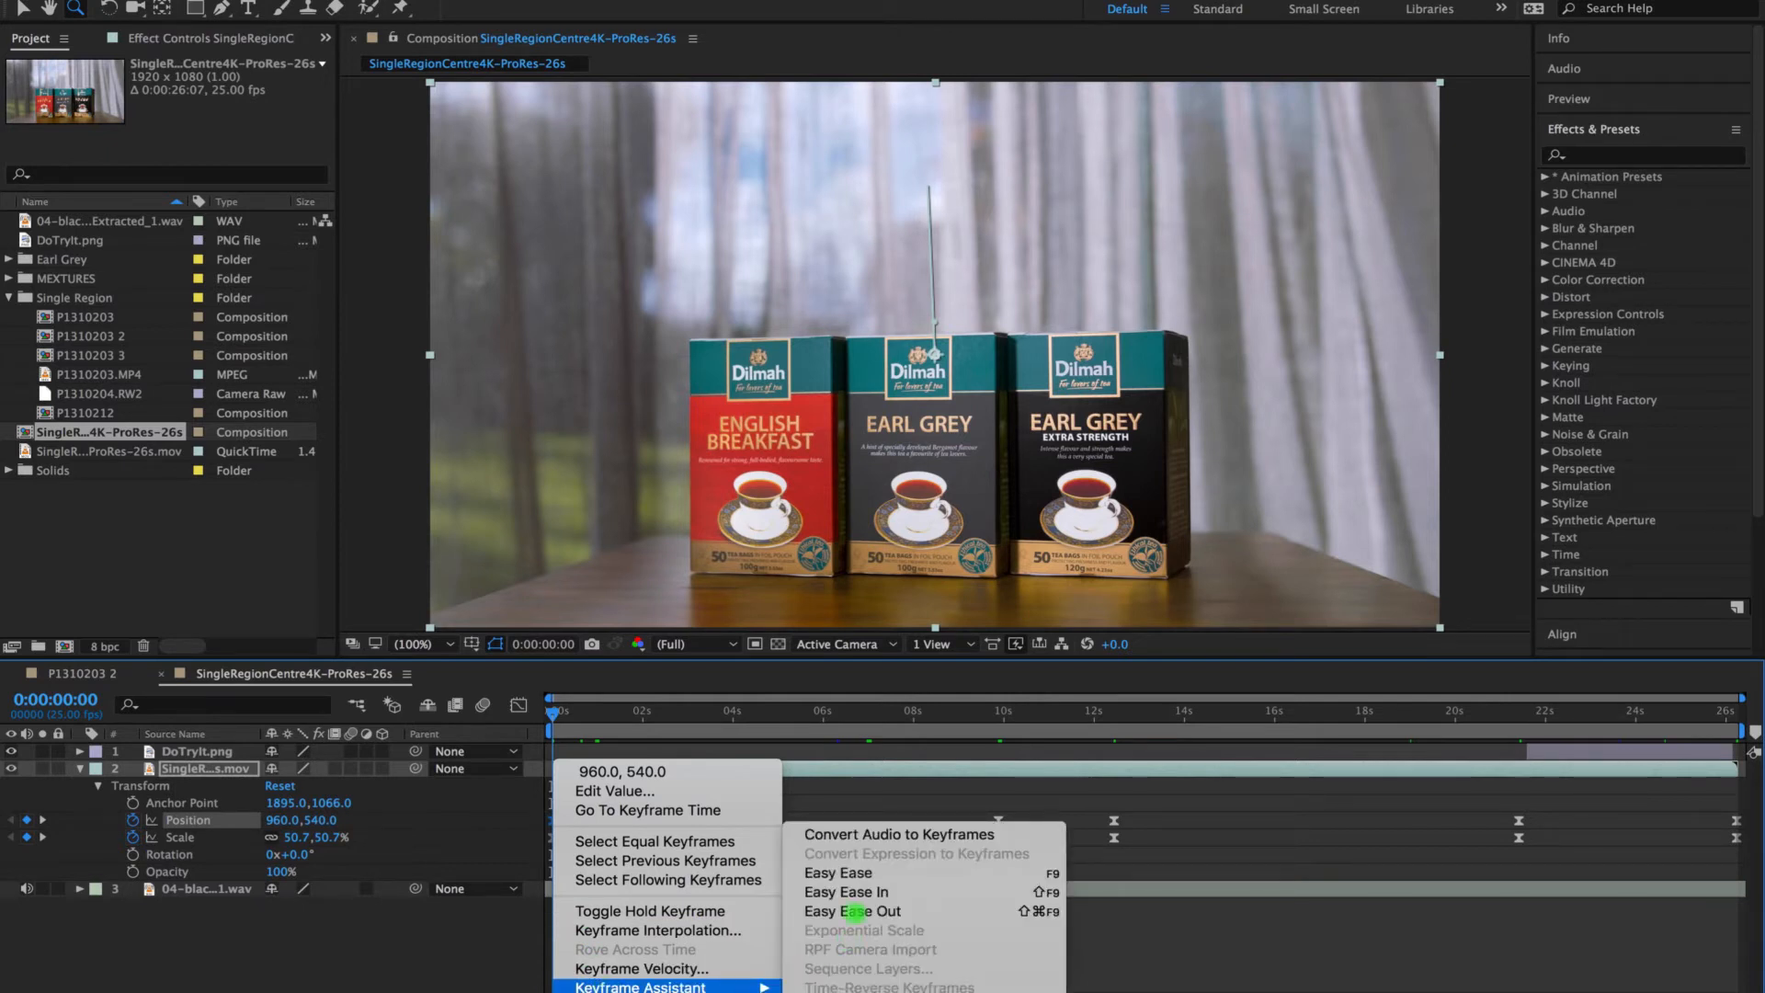
left_click(854, 874)
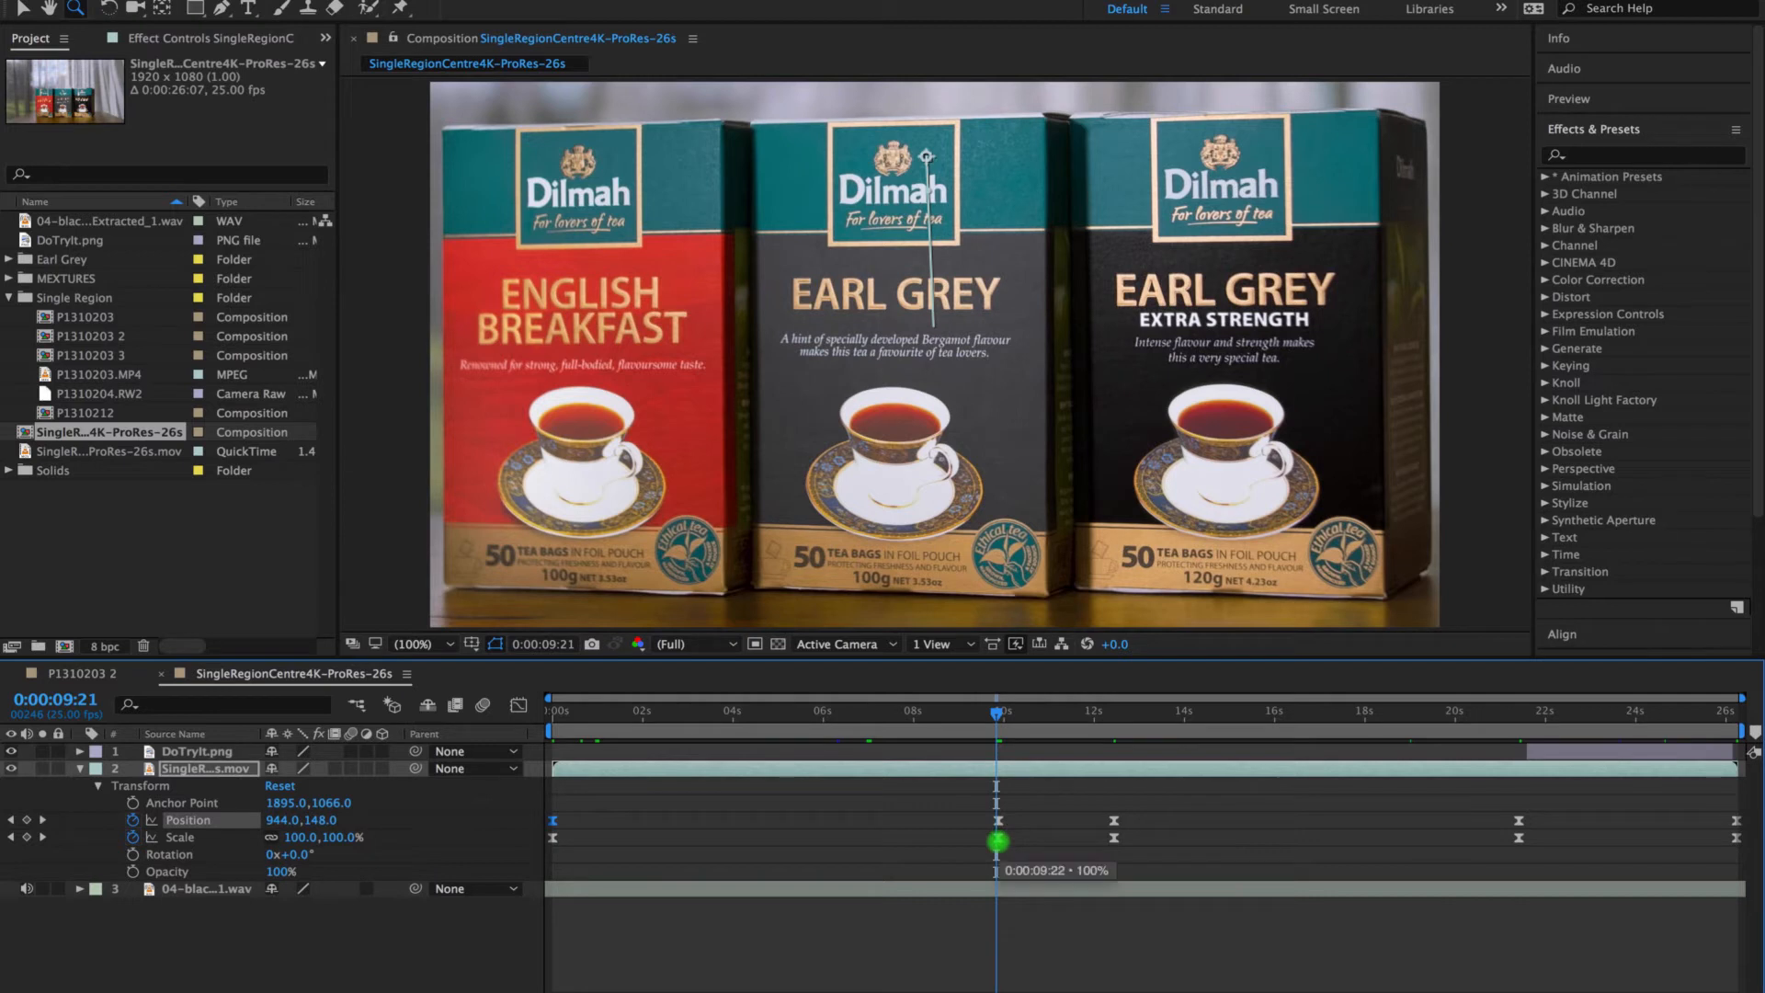
Examine the .mov layer's Position and Scale keyframes by moving the playhead to 0:00:09:23, 0:00:12:11, 0:00:21:10 and finally 0:00:26:06
mouse_move(992, 715)
left_mouse_down()
mouse_move(799, 737)
mouse_move(546, 713)
mouse_move(957, 715)
mouse_move(998, 731)
left_mouse_up()
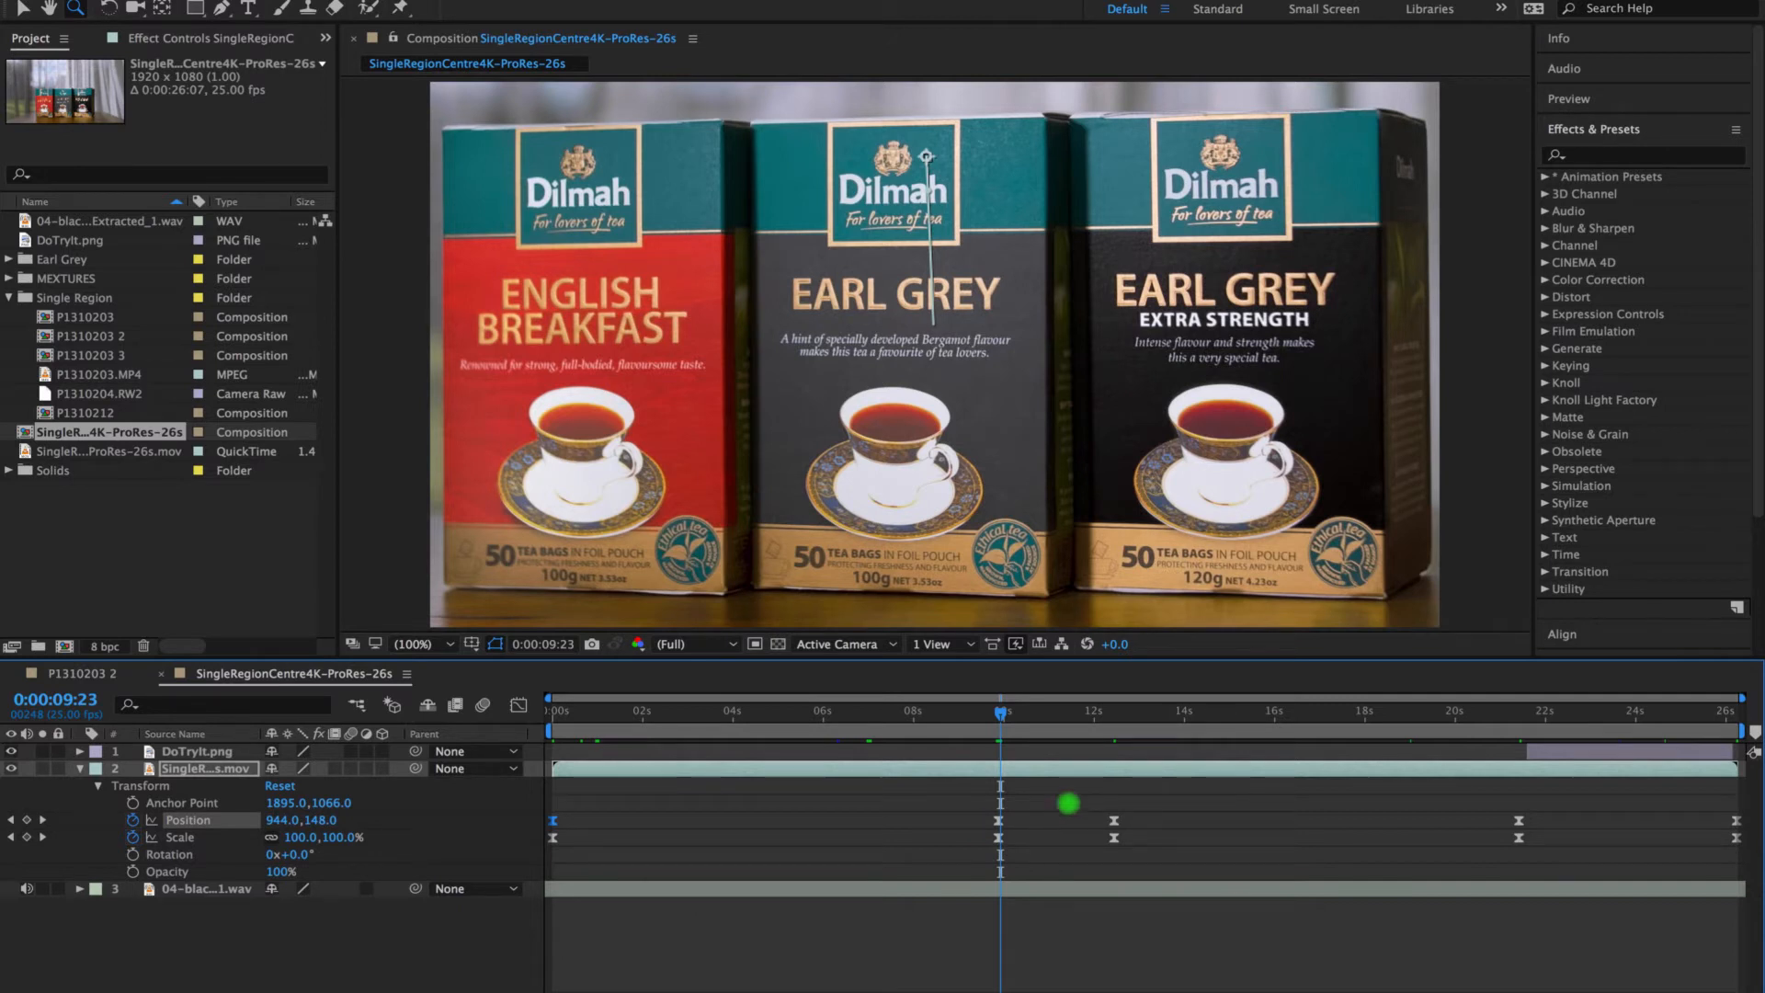
left_click(1114, 713)
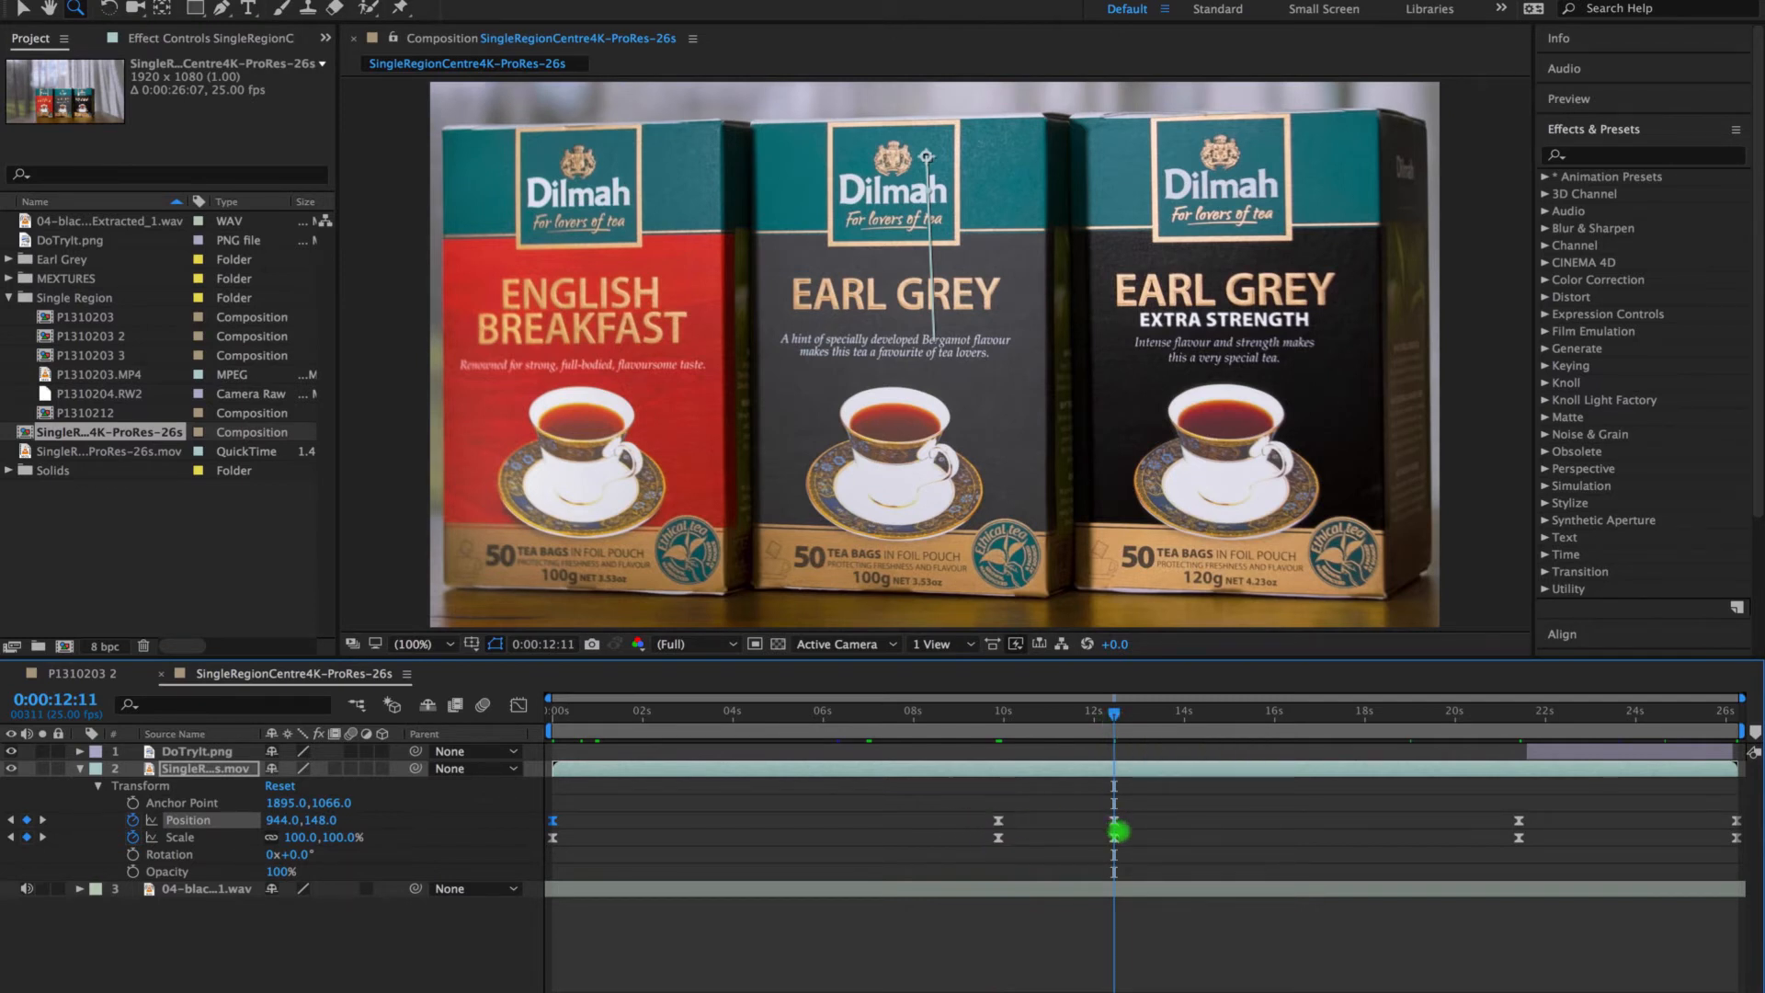
left_click_drag(1116, 718, 1519, 718)
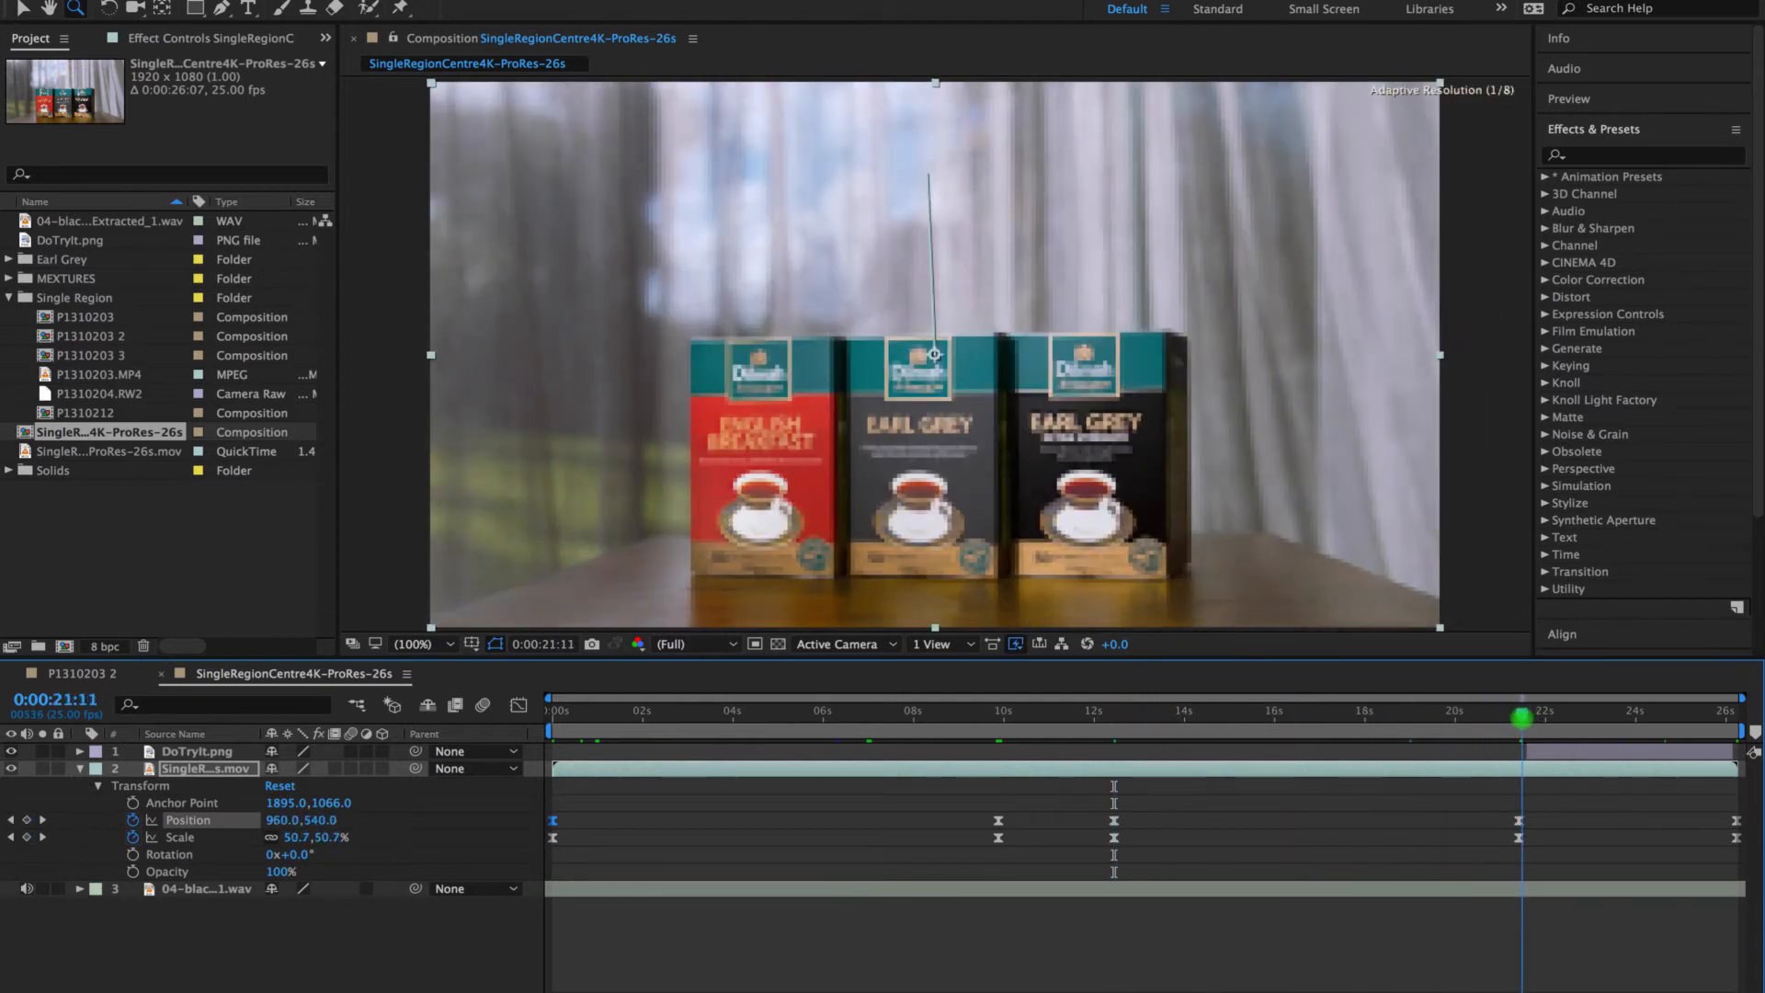
left_click(552, 836)
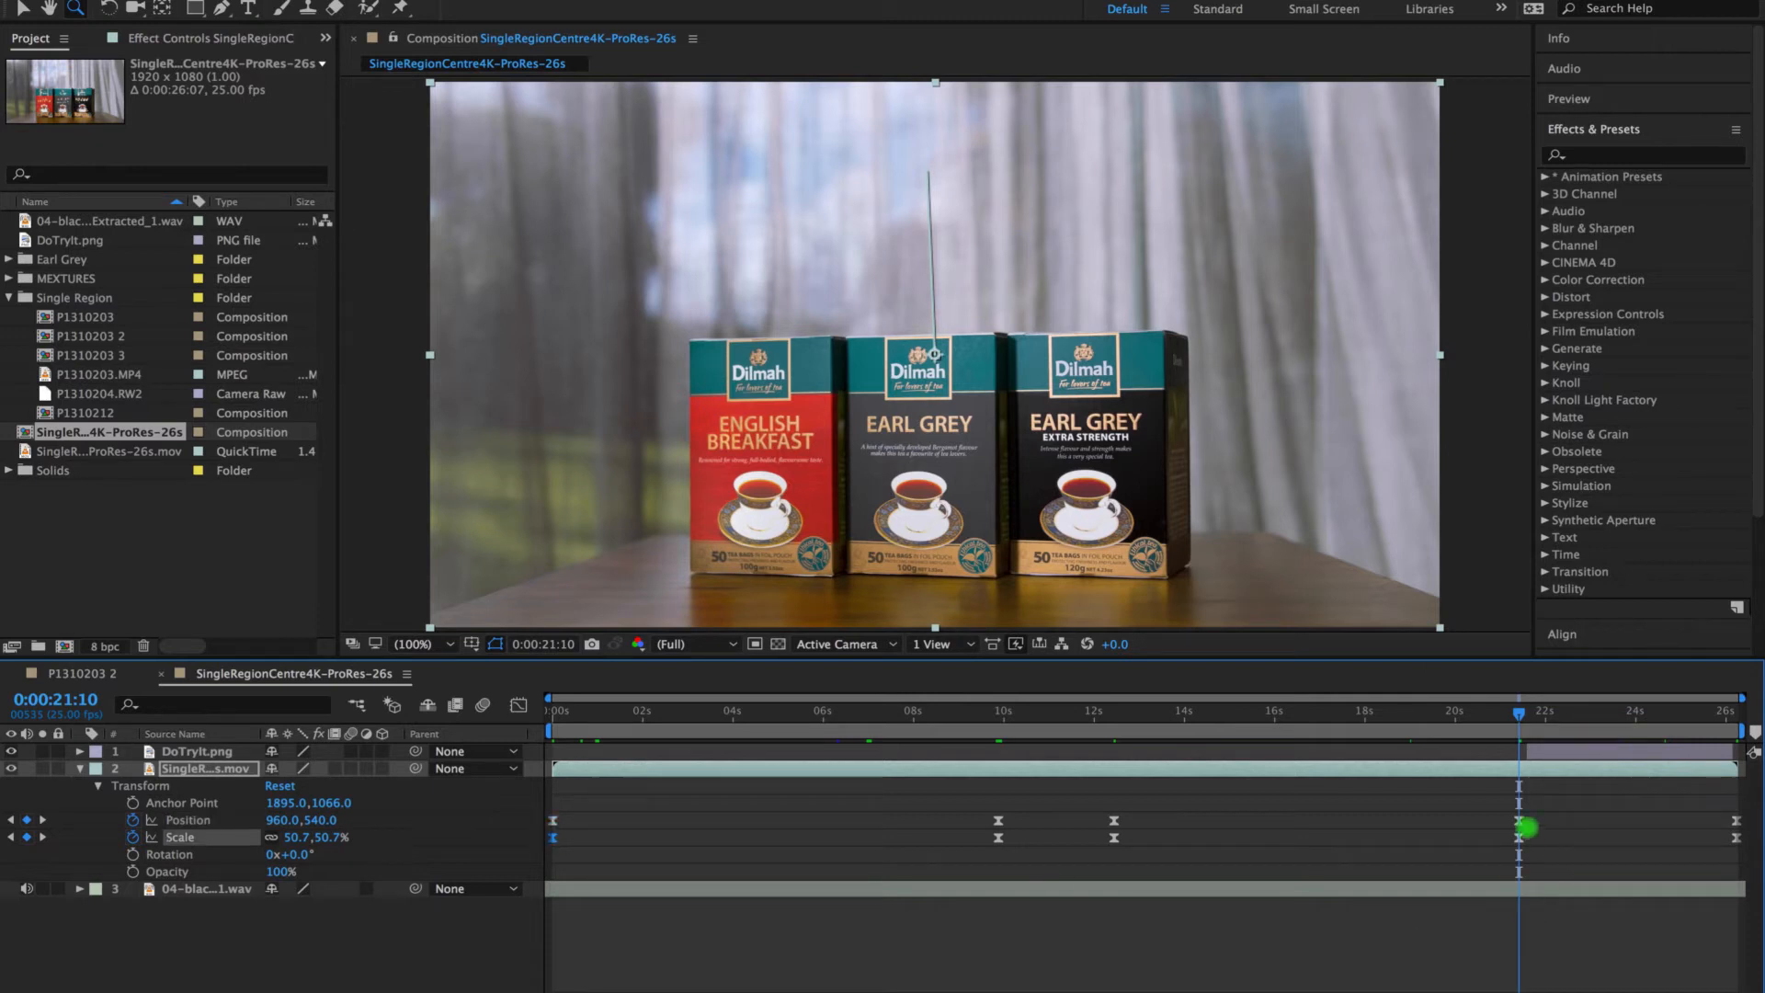
mouse_move(1520, 843)
left_click(1546, 719)
left_click_drag(1556, 722, 1736, 723)
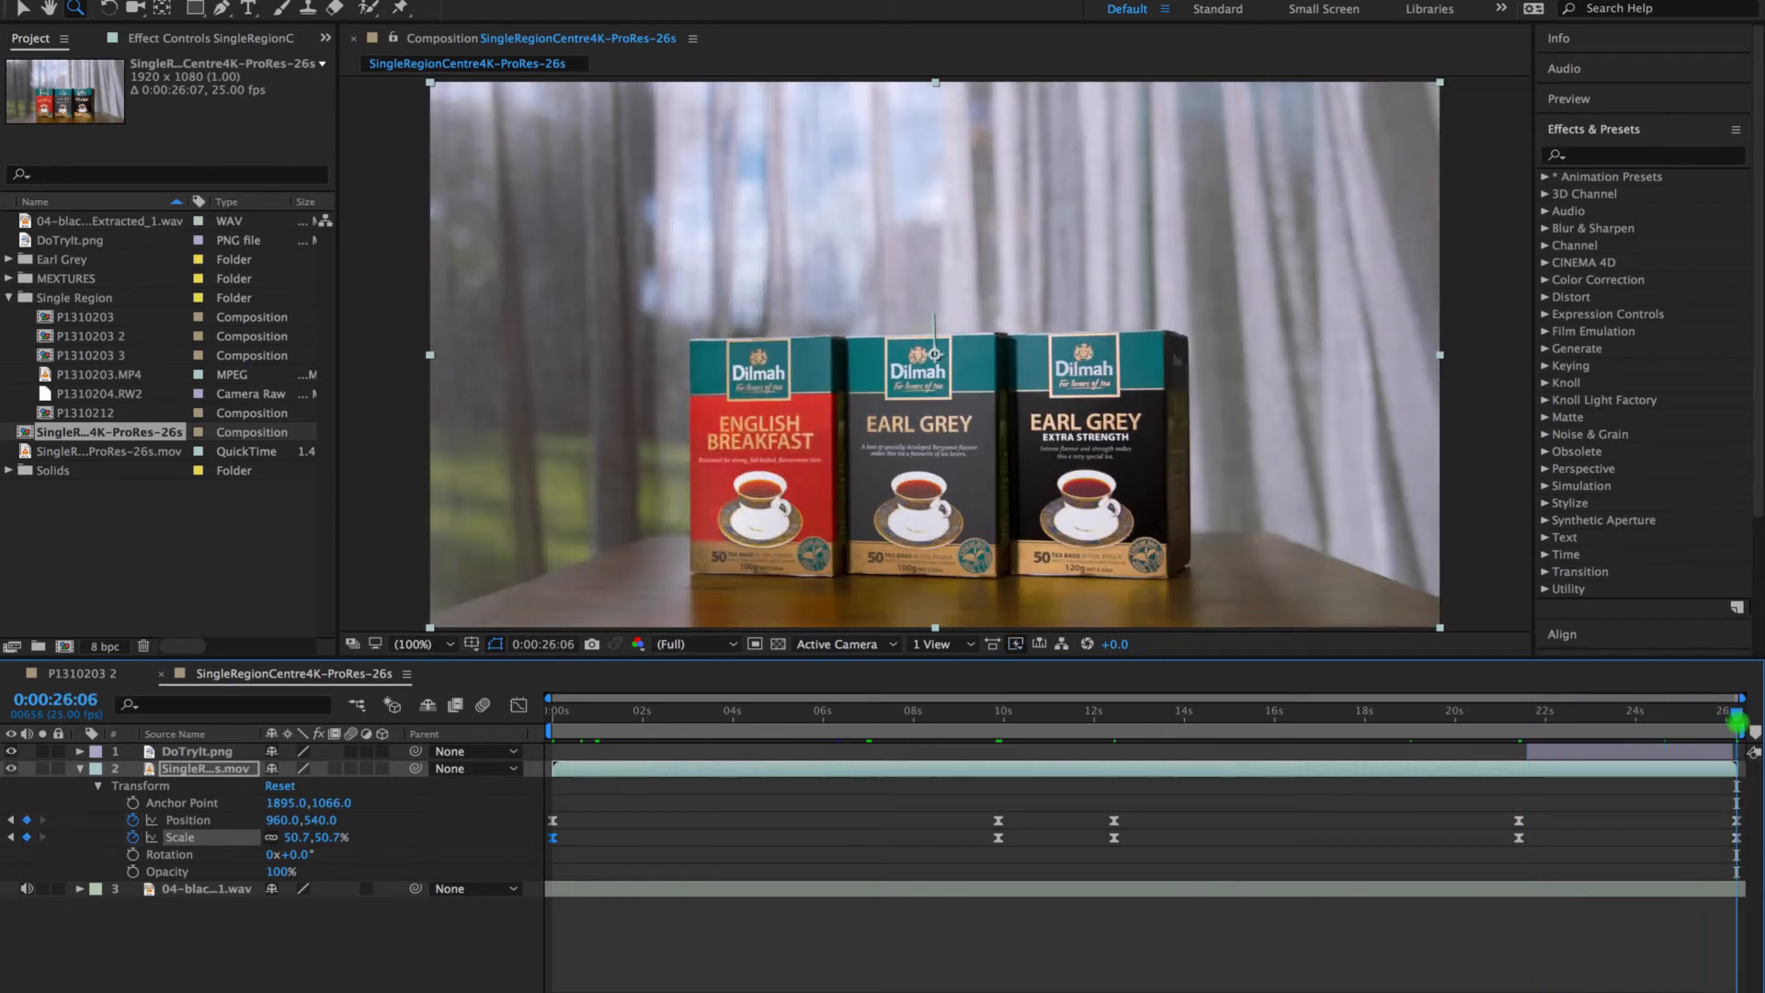